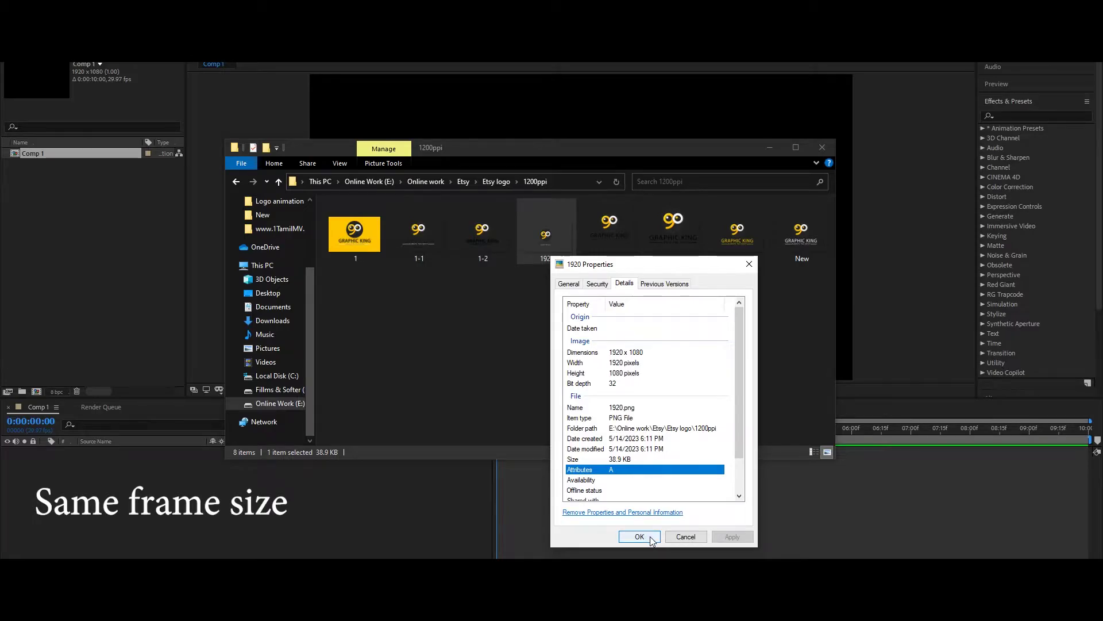
Import the 1920.png logo image into the project and place it as a layer in Comp 1
{"action": "left_click_drag", "start_coordinate": [523, 244], "coordinate": [77, 268]}
{"action": "left_click", "coordinate": [77, 268]}
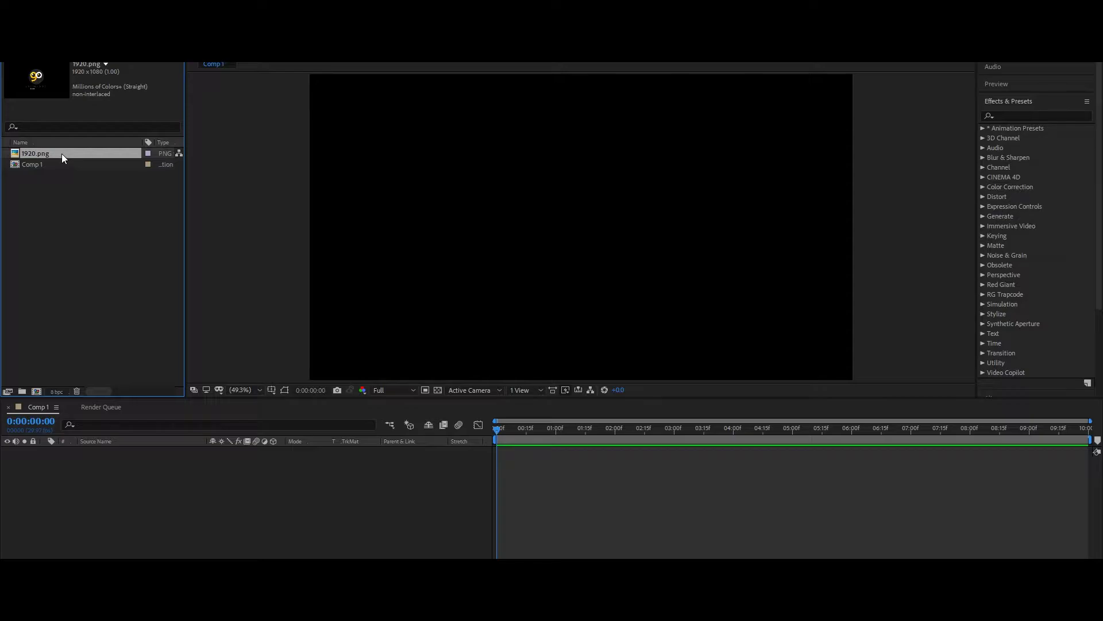
{"action": "left_click_drag", "start_coordinate": [61, 153], "coordinate": [119, 474]}
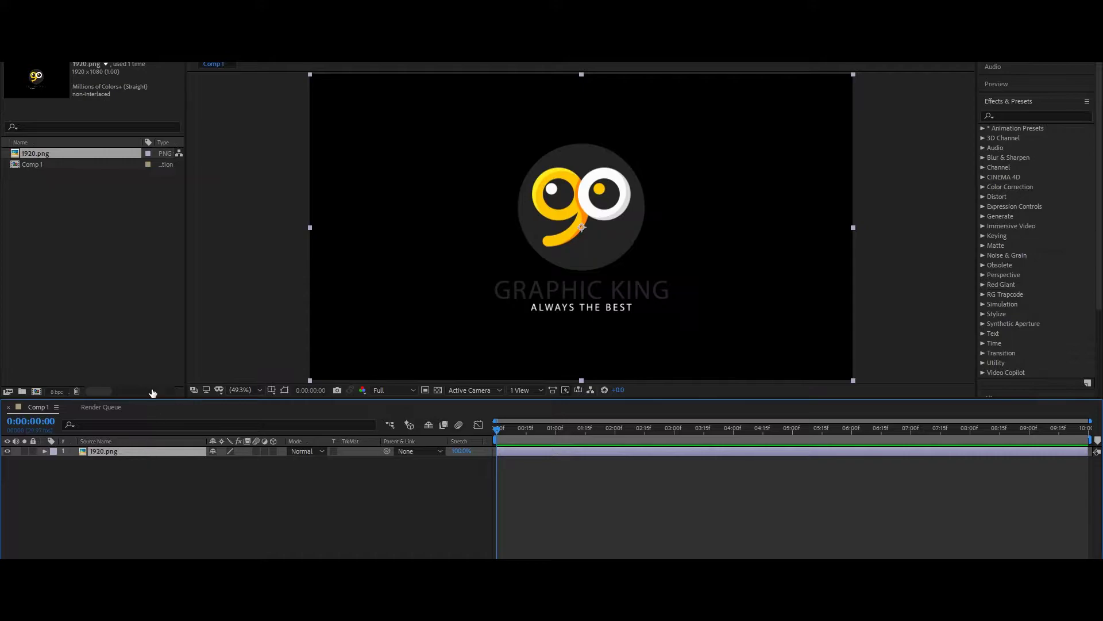
Auto-trace the current frame of the 1920.png layer using the Alpha channel, applying the masks to a new layer
{"action": "left_click", "coordinate": [96, 18]}
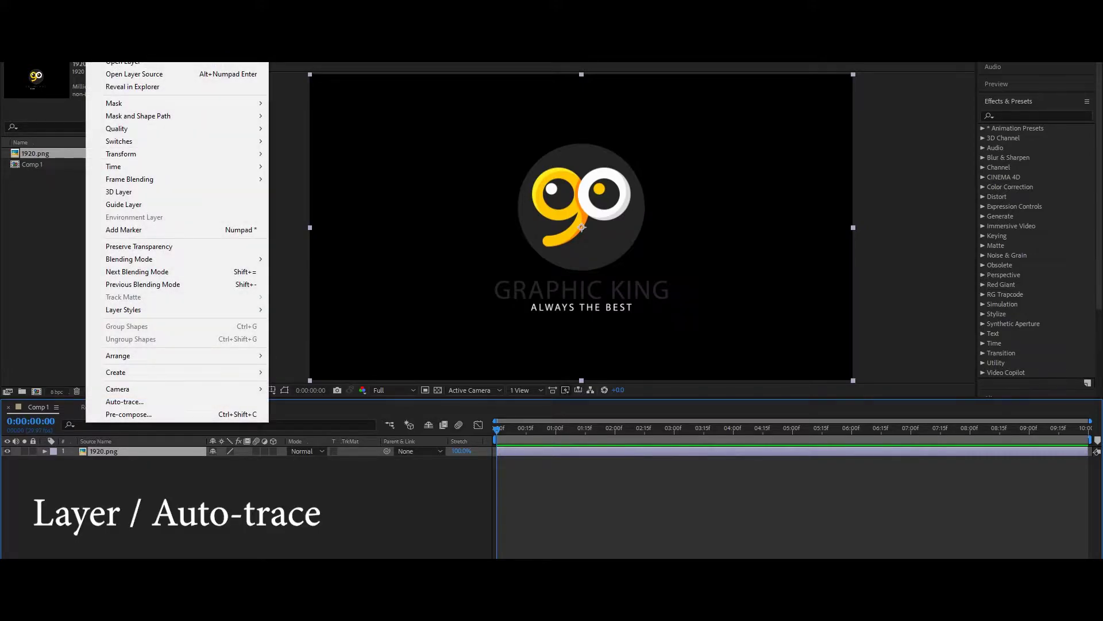
{"action": "left_click", "coordinate": [157, 402]}
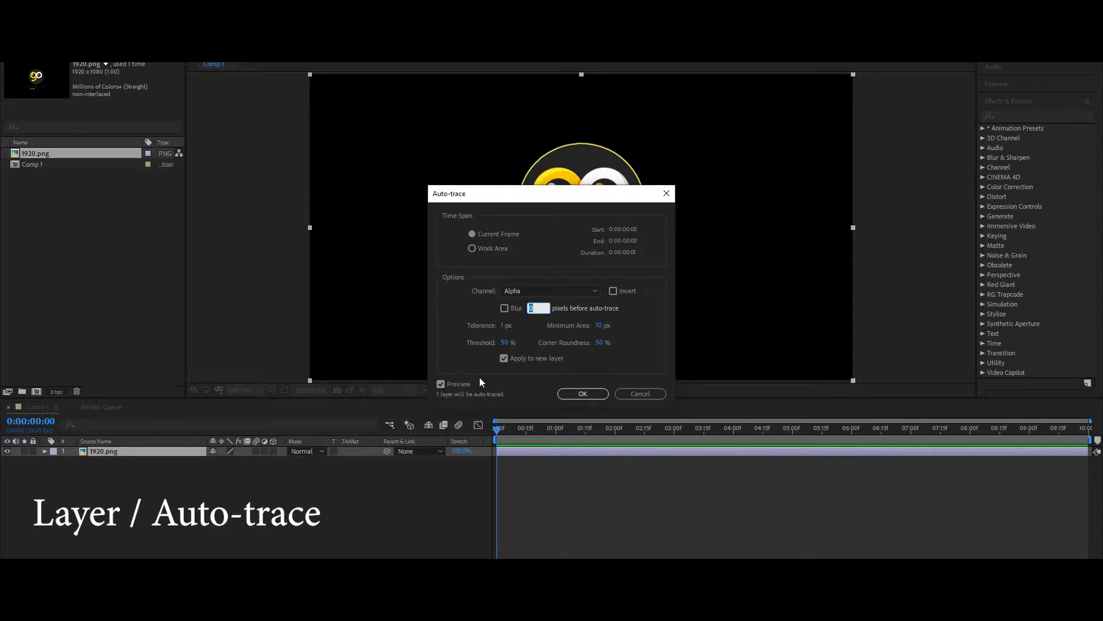
{"action": "left_click", "coordinate": [504, 359]}
{"action": "left_click", "coordinate": [504, 360]}
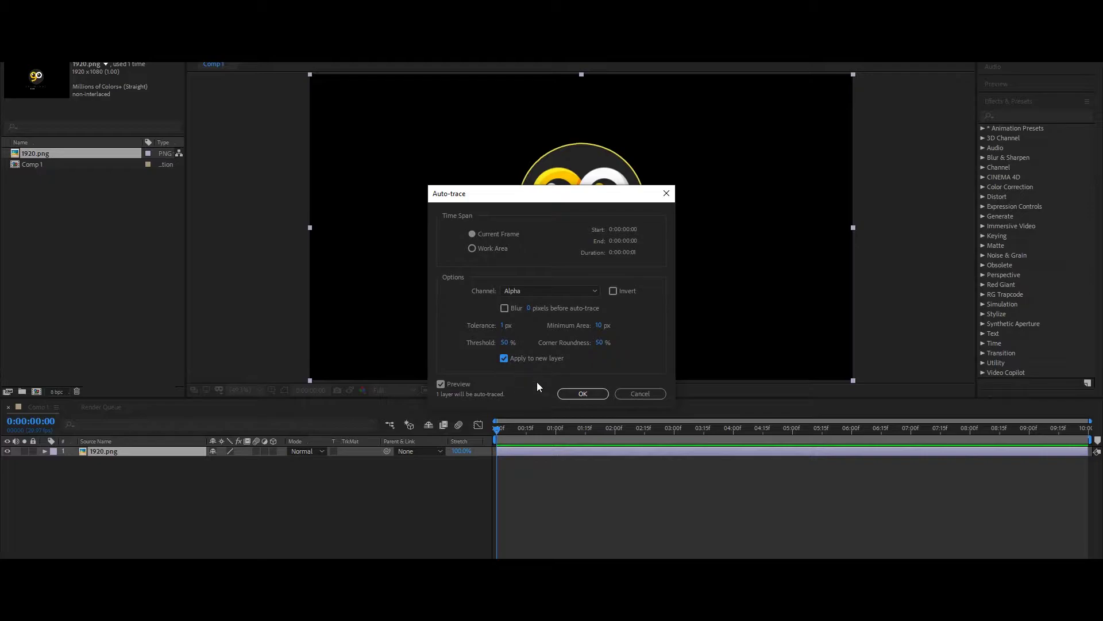
{"action": "left_click", "coordinate": [579, 395]}
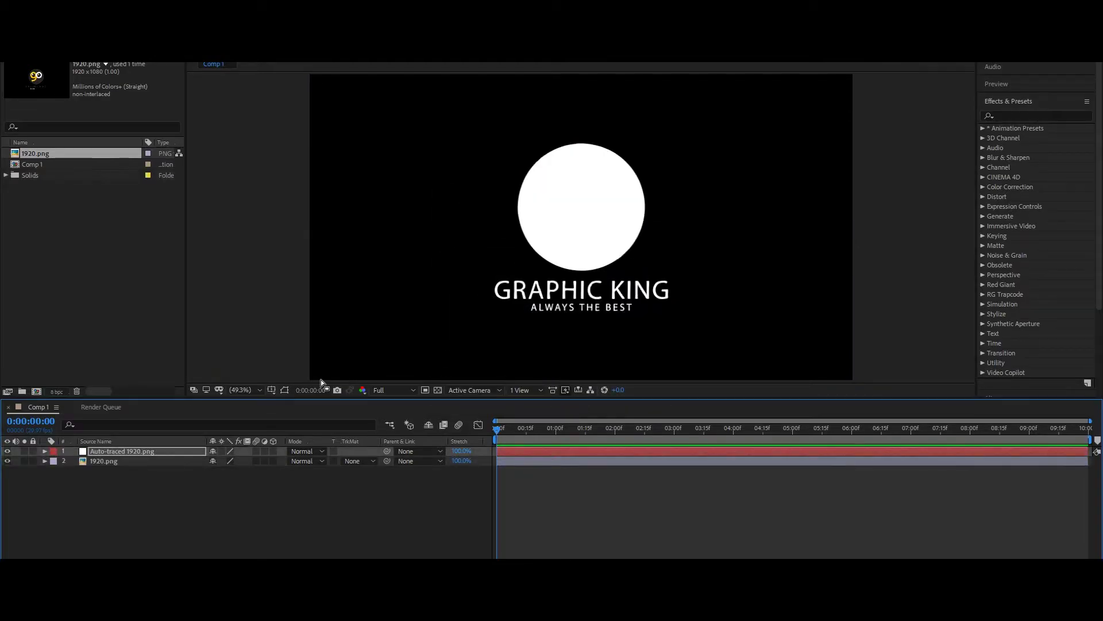
Hide the original 1920.png layer in Comp 1 and leave all layers deselected
{"action": "left_click", "coordinate": [137, 463]}
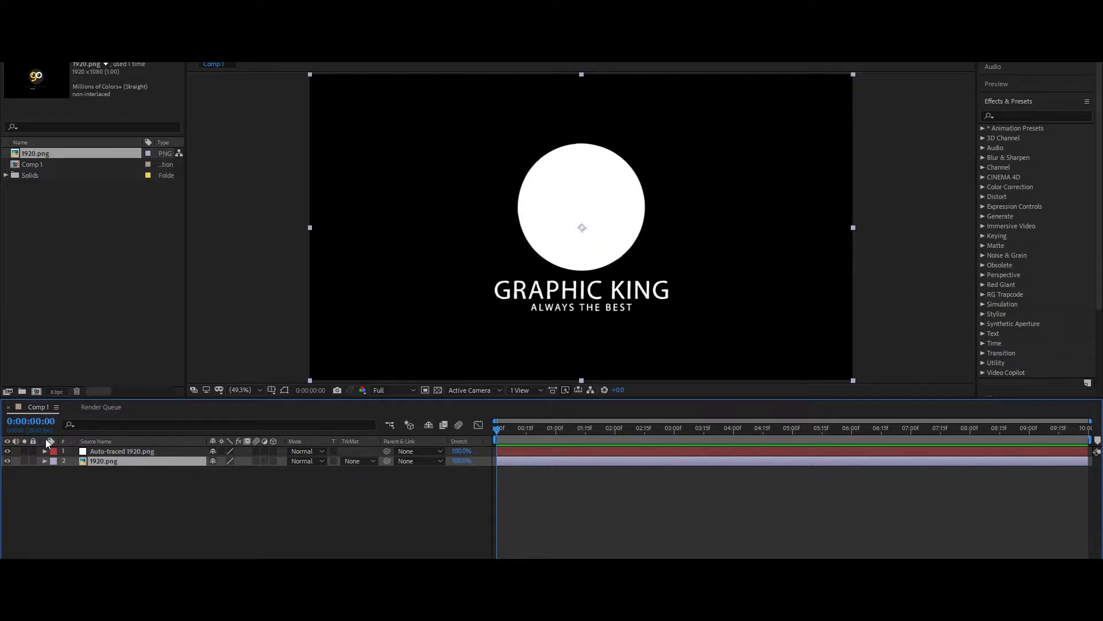
{"action": "left_click", "coordinate": [7, 461]}
{"action": "left_click", "coordinate": [134, 451]}
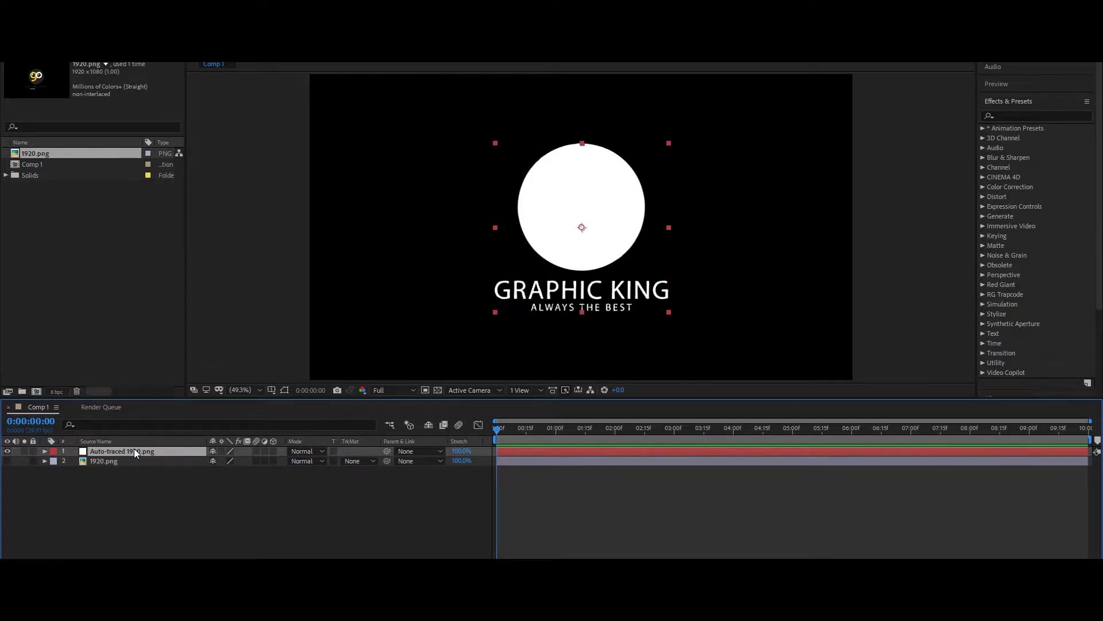
{"action": "left_click", "coordinate": [229, 544]}
{"action": "right_click", "coordinate": [228, 544]}
{"action": "left_click", "coordinate": [173, 529]}
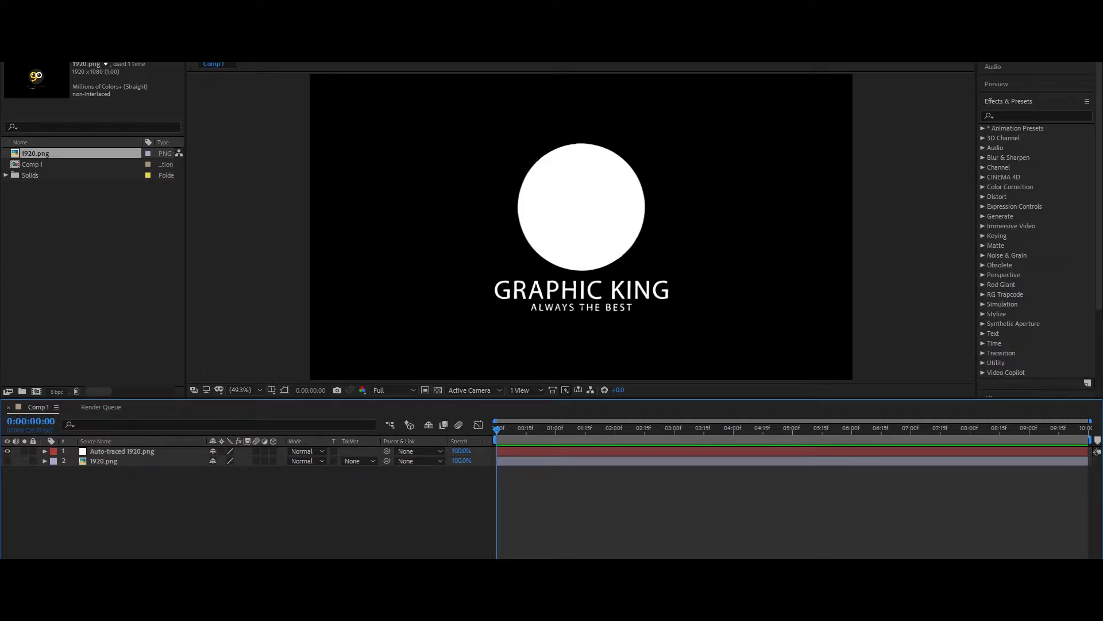
Create a black solid named "element" at the composition size of 1920 x 1080 px
{"action": "left_click", "coordinate": [98, 19]}
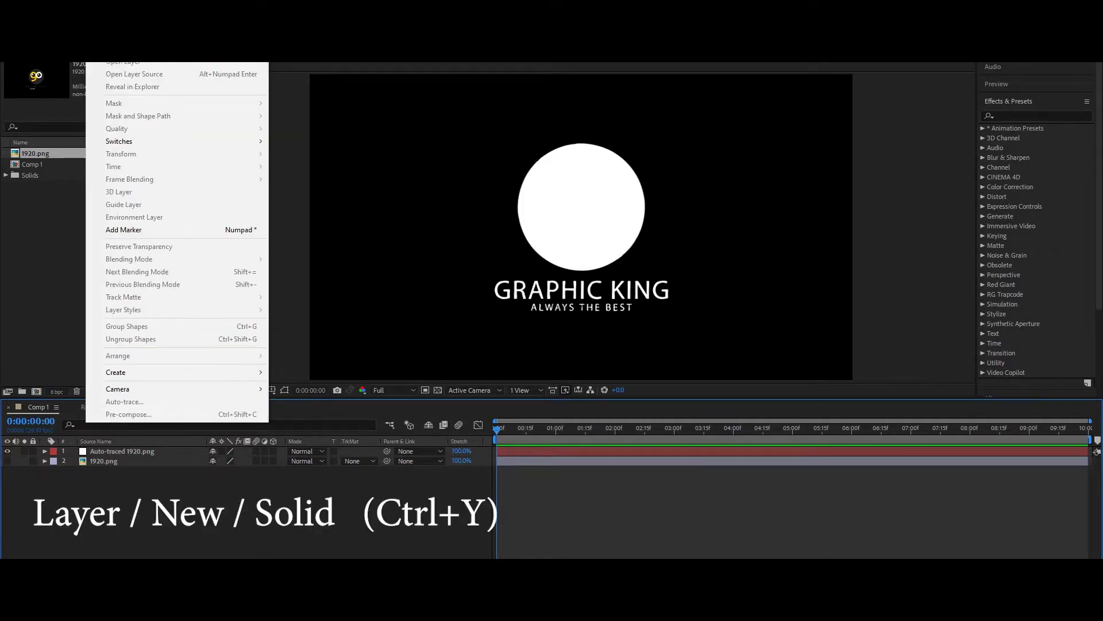
{"action": "mouse_move", "coordinate": [115, 32]}
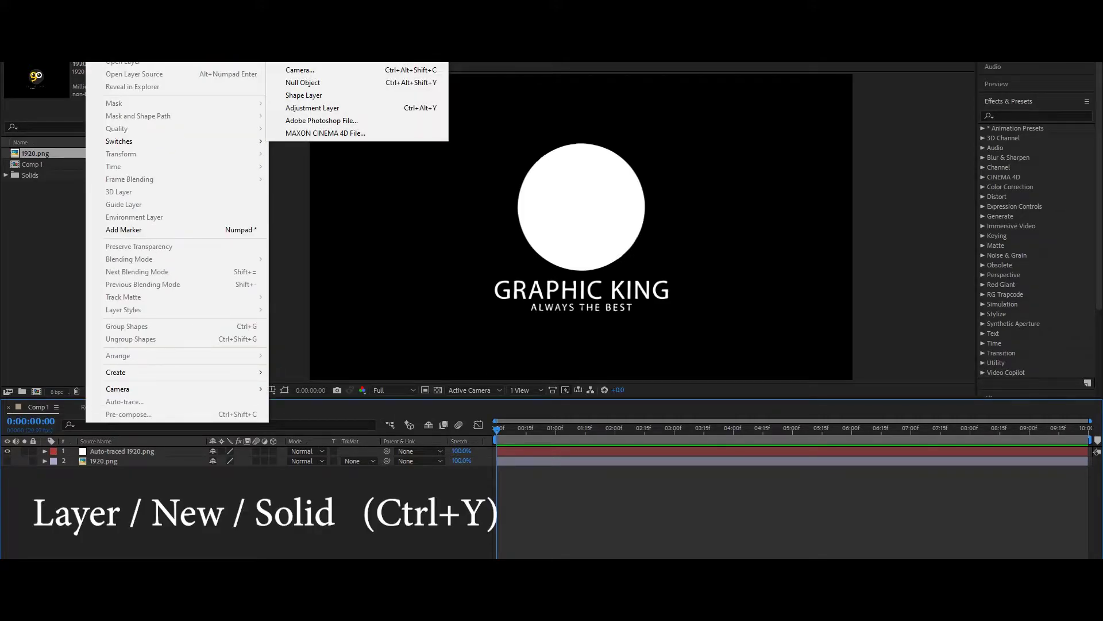
{"action": "key", "text": "ctrl+y"}
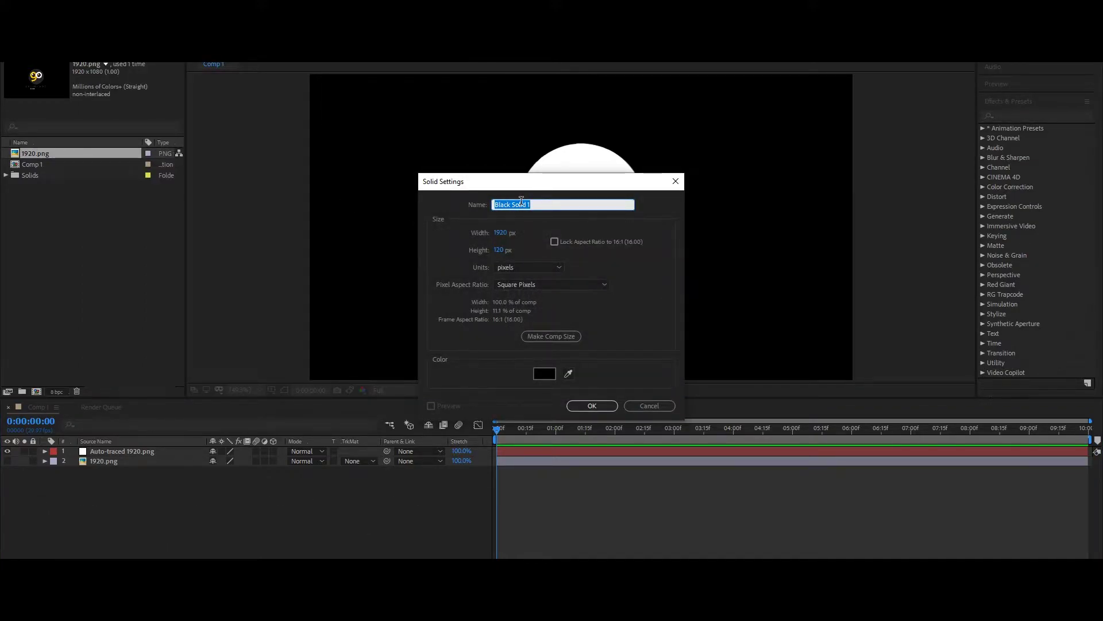
{"action": "type", "text": "element"}
{"action": "left_click", "coordinate": [545, 339]}
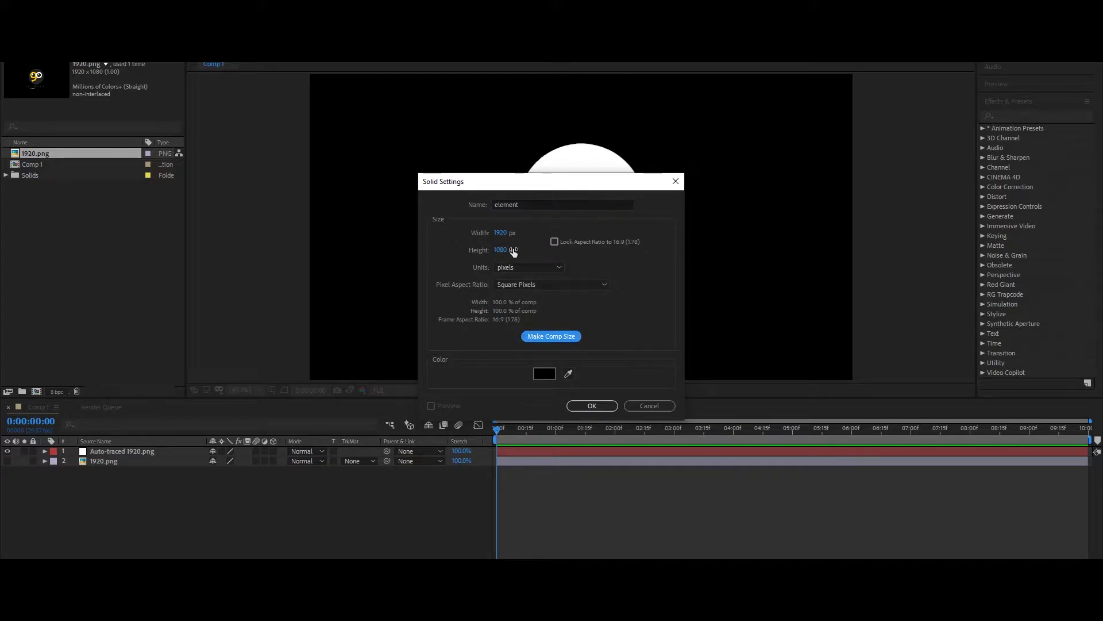
{"action": "left_click", "coordinate": [592, 408]}
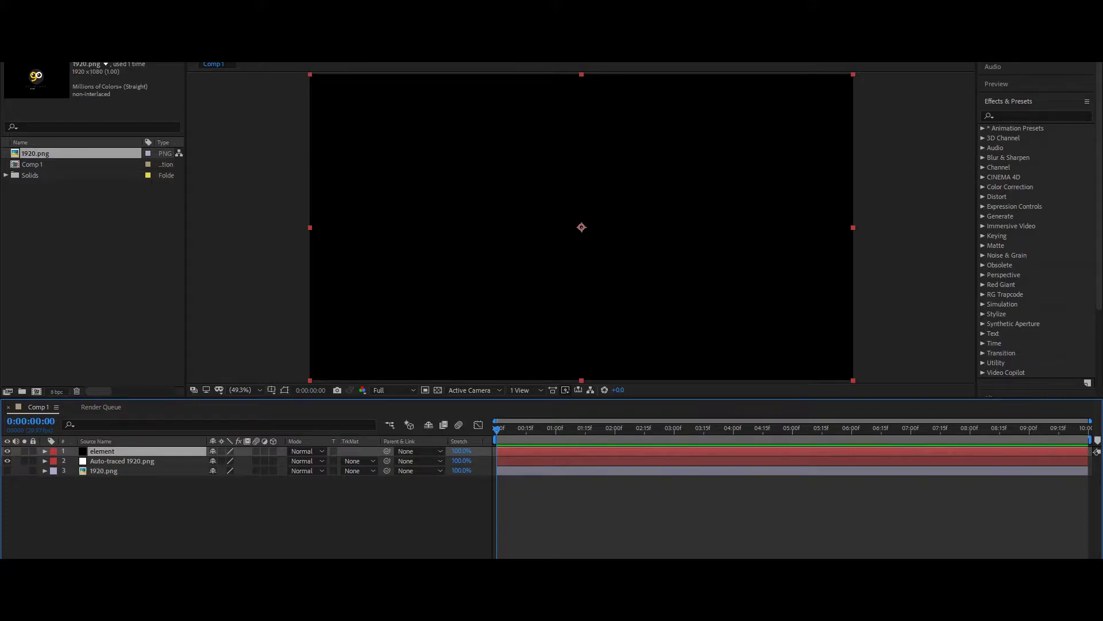
Apply the Video Copilot Element effect to the element solid
{"action": "left_click", "coordinate": [123, 35]}
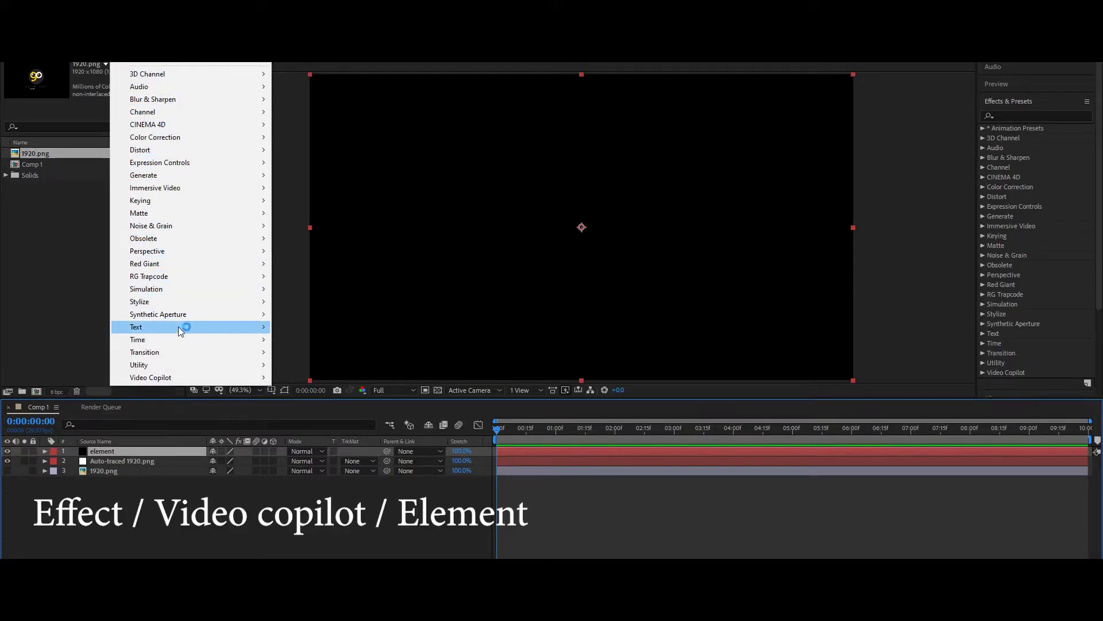
{"action": "mouse_move", "coordinate": [198, 377]}
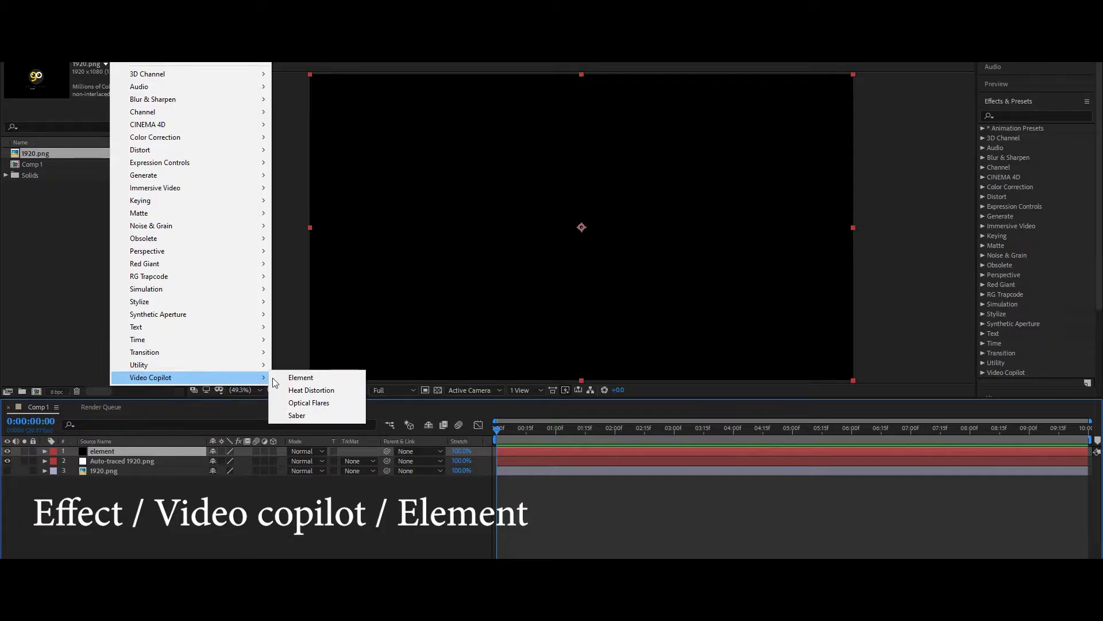
{"action": "left_click", "coordinate": [308, 377]}
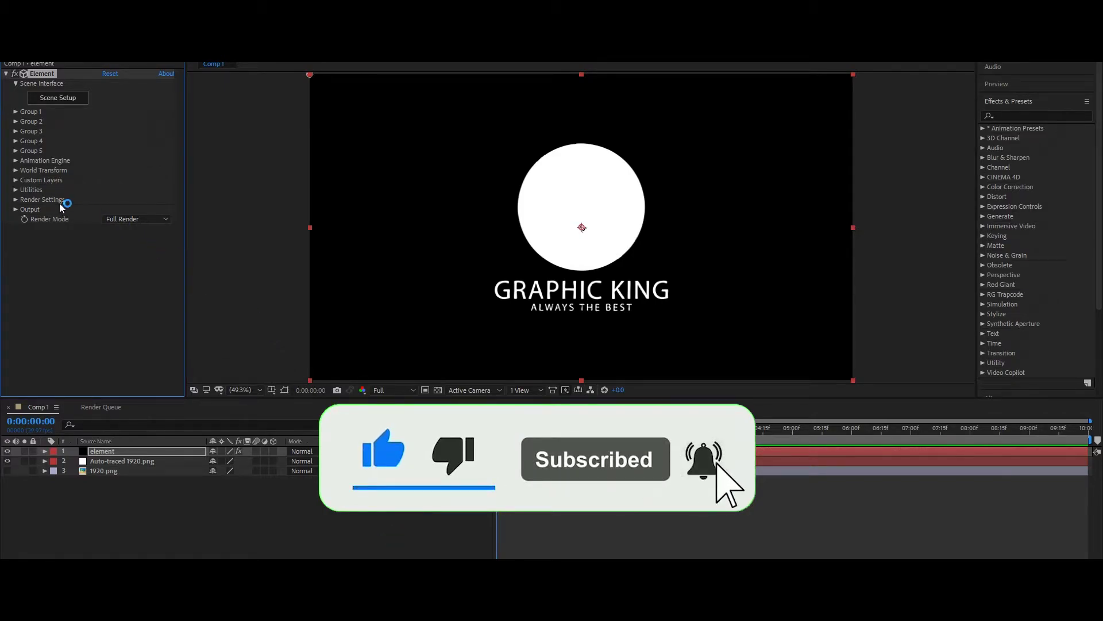
Set Path Layer 1 of the Element effect's custom text and masks to the Auto-traced 1920.png layer
{"action": "left_click", "coordinate": [15, 179]}
{"action": "left_click", "coordinate": [25, 190]}
{"action": "left_click", "coordinate": [114, 199]}
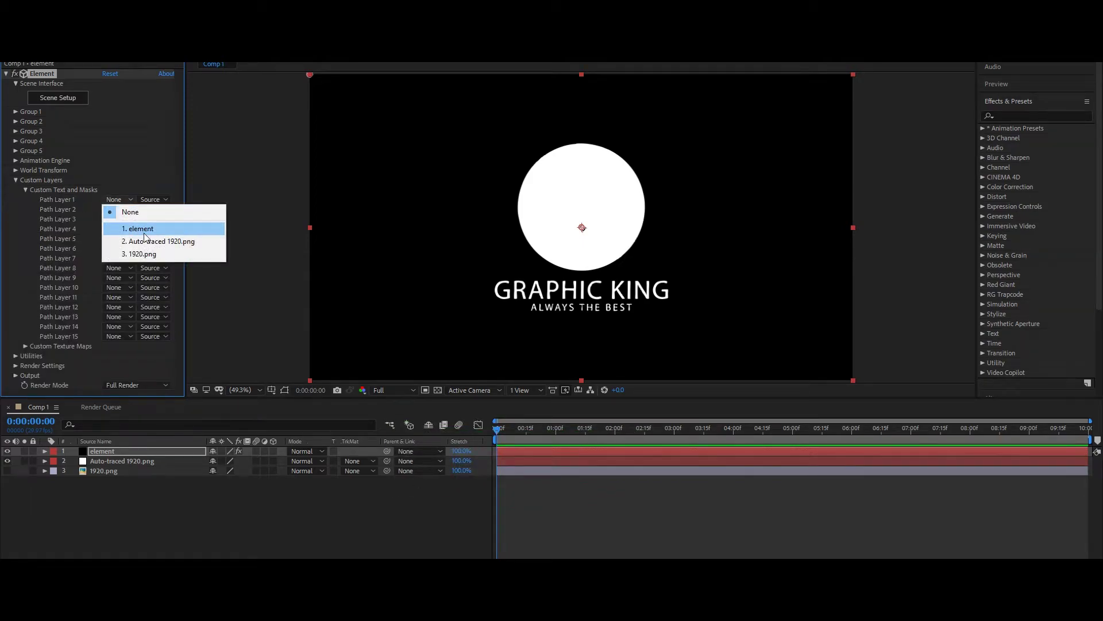
{"action": "left_click", "coordinate": [173, 244]}
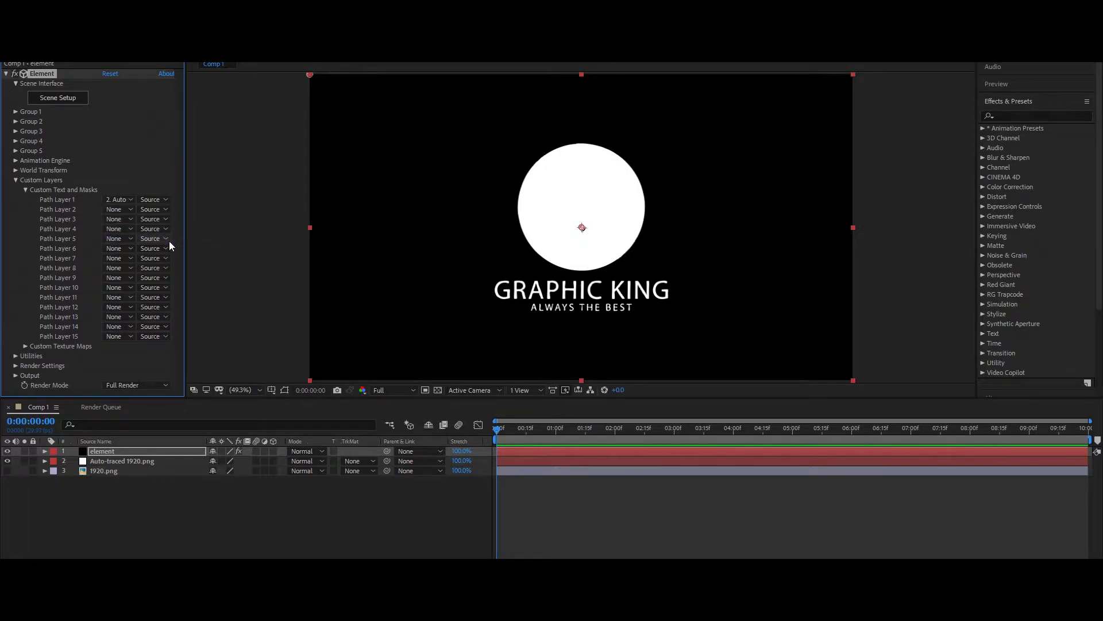
{"action": "left_click", "coordinate": [25, 190]}
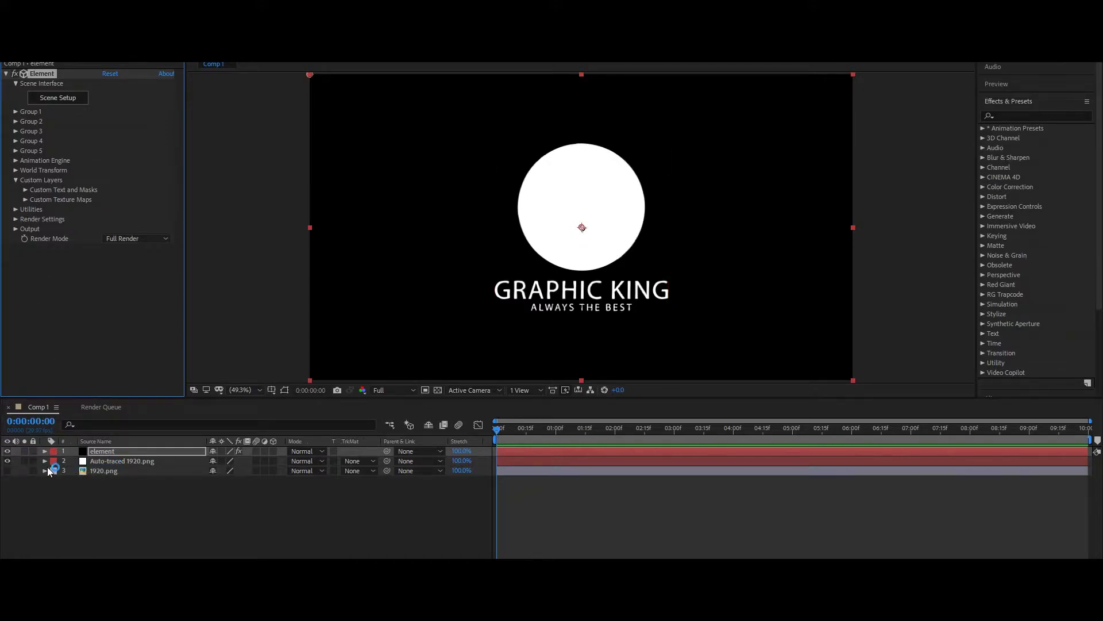
Set Layer 1 of the Element effect's custom texture maps to the 1920.png layer
{"action": "left_click", "coordinate": [6, 470]}
{"action": "left_click", "coordinate": [7, 470]}
{"action": "left_click", "coordinate": [100, 454]}
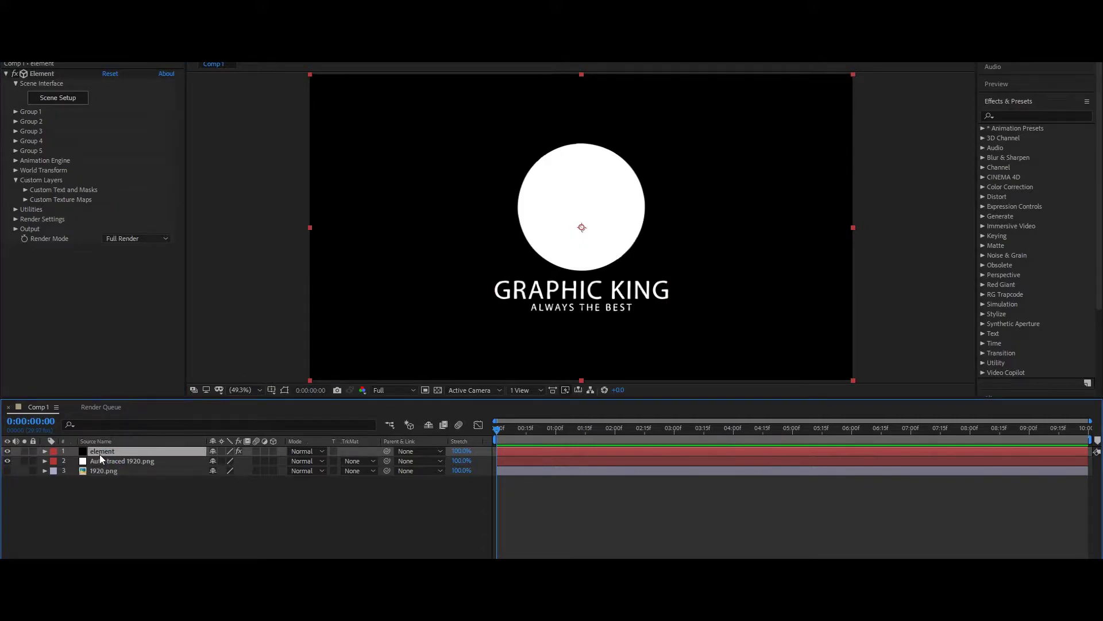
{"action": "left_click", "coordinate": [24, 199]}
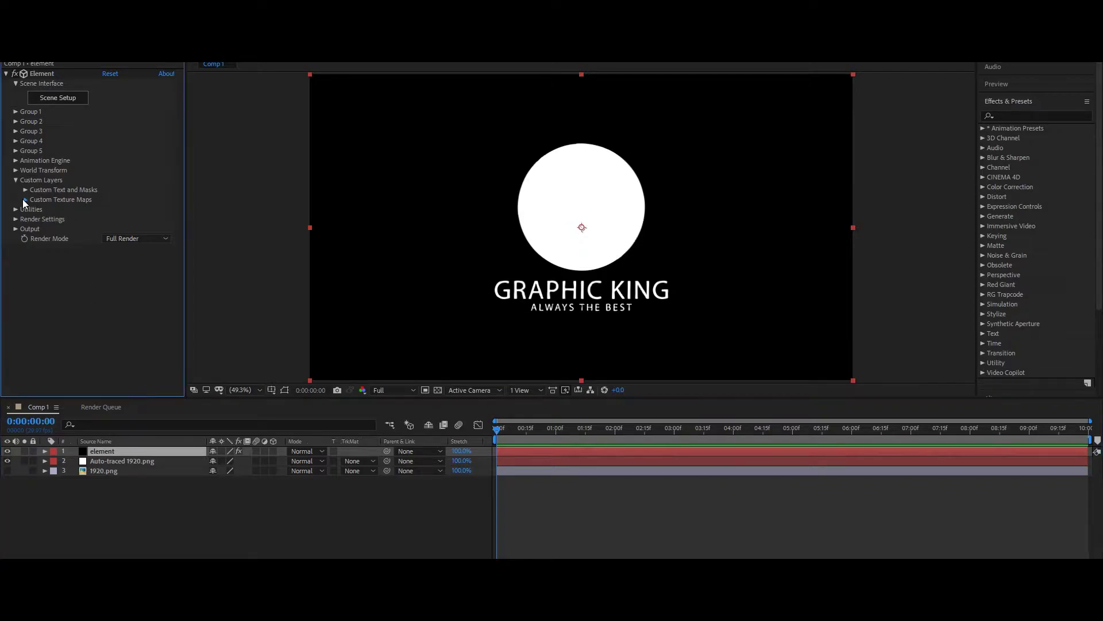
{"action": "left_click", "coordinate": [119, 209]}
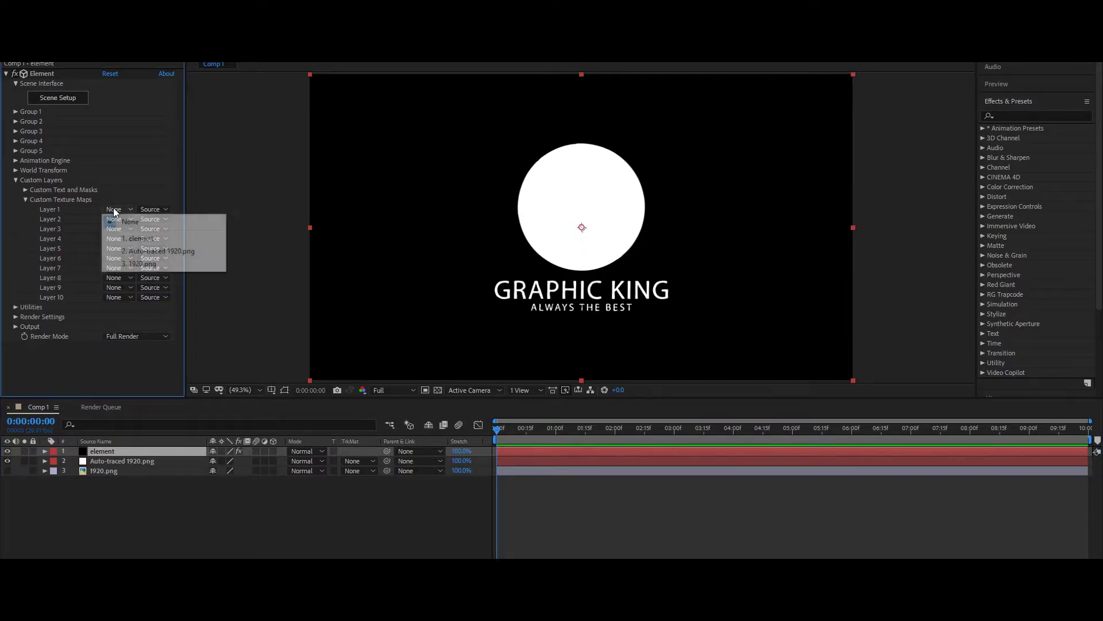
{"action": "left_click", "coordinate": [154, 264]}
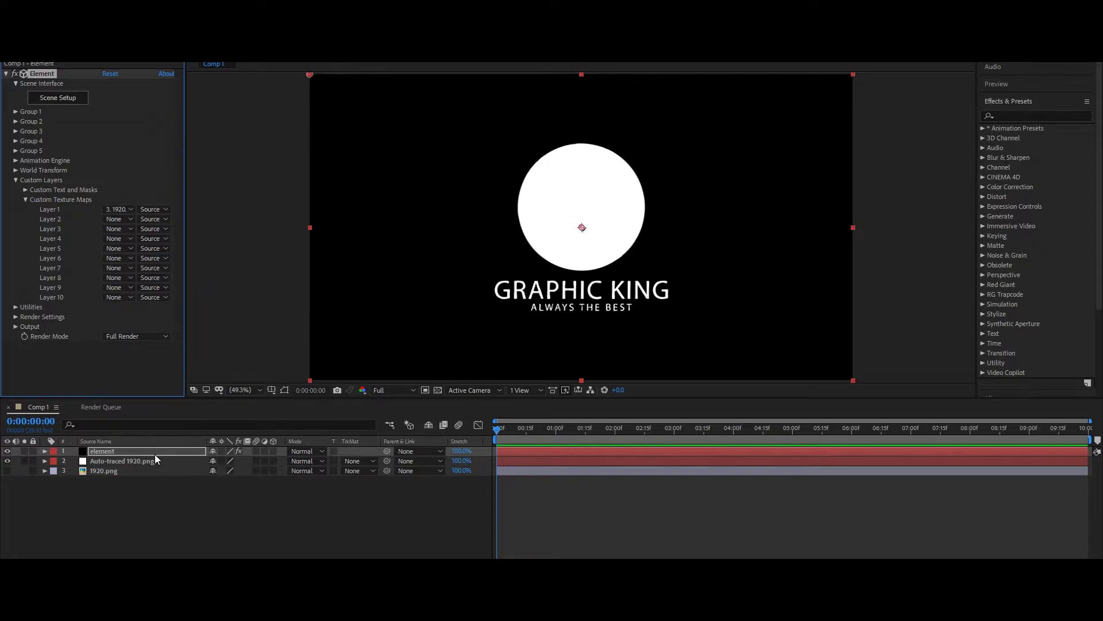
Open the Element scene setup and extrude the traced logo path into a 3D model
{"action": "left_click", "coordinate": [49, 100]}
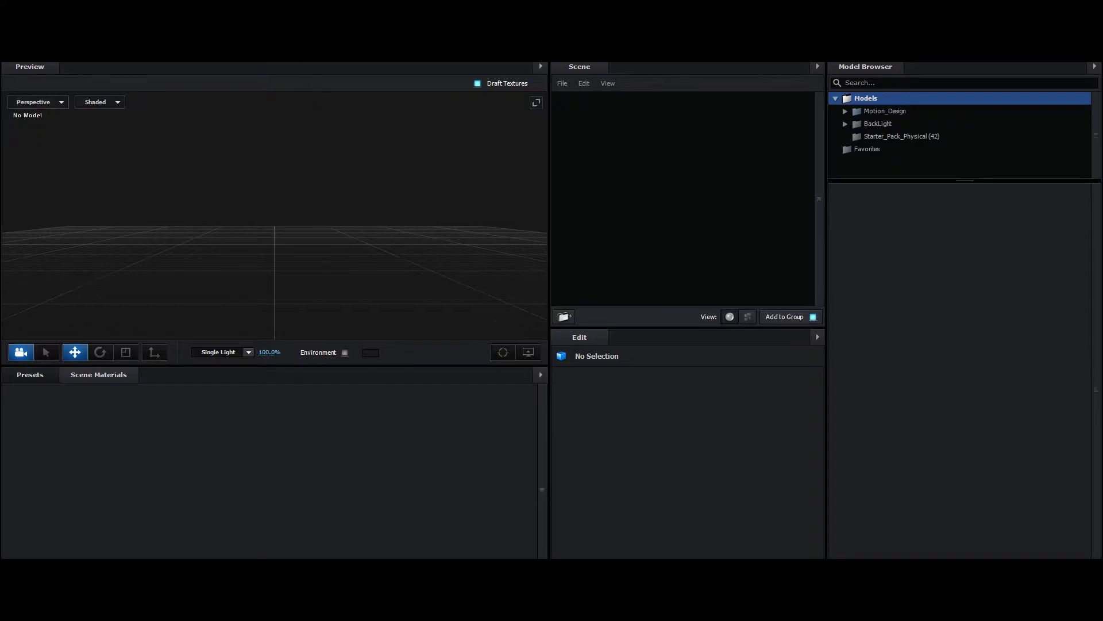
{"action": "left_click_drag", "start_coordinate": [370, 247], "coordinate": [425, 293]}
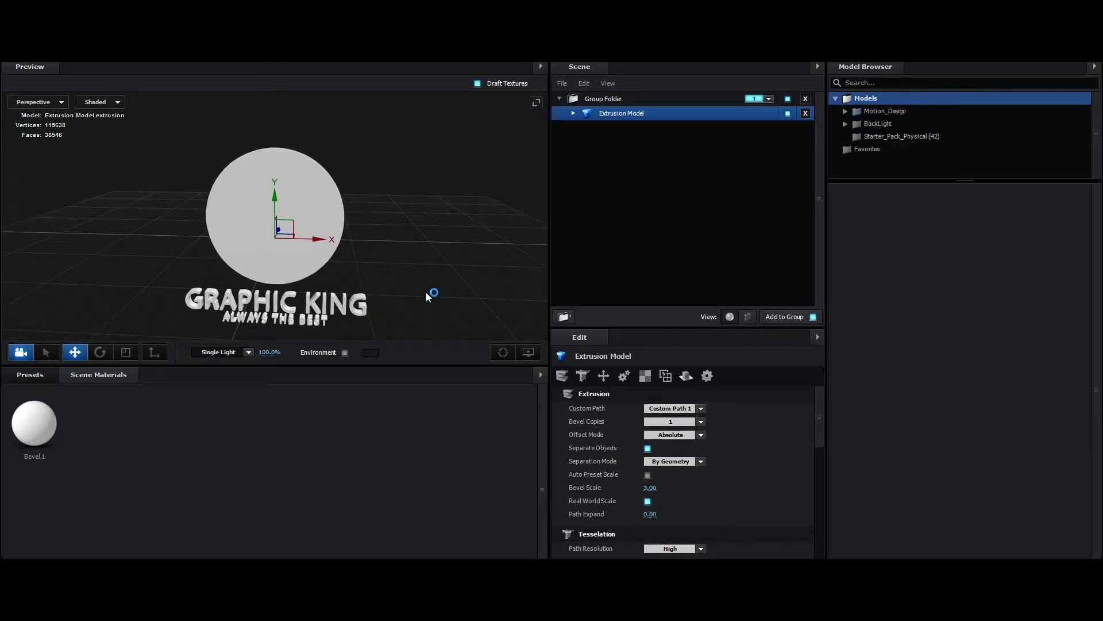
{"action": "left_click_drag", "start_coordinate": [426, 291], "coordinate": [306, 236]}
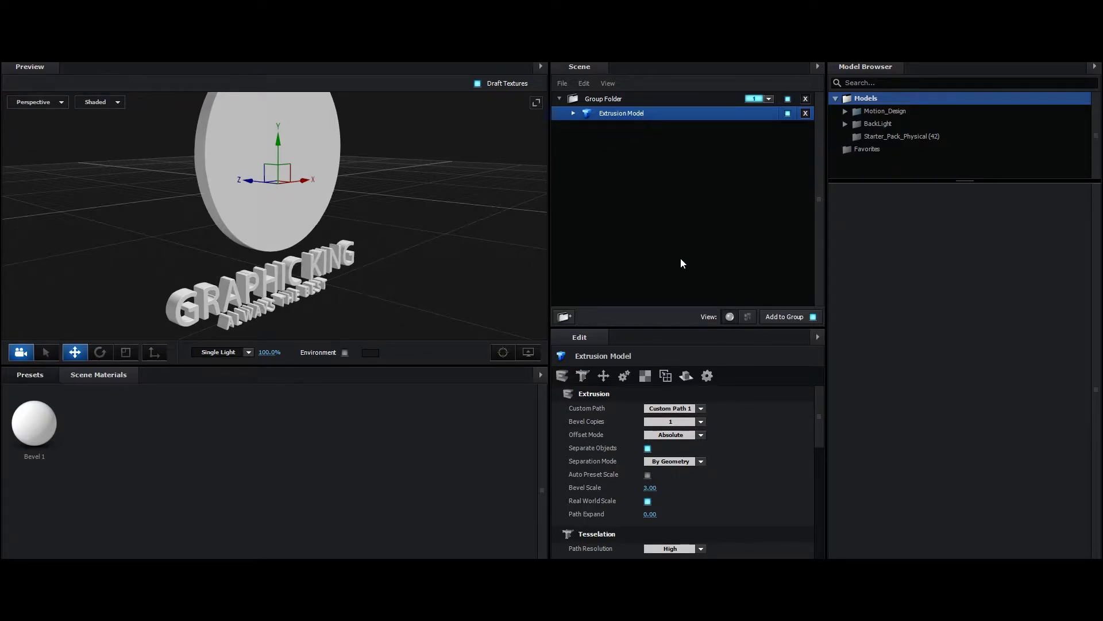
Set the extrusion model's Bevel Copies to 2 and expand the model to list its bevels
{"action": "left_click", "coordinate": [701, 422]}
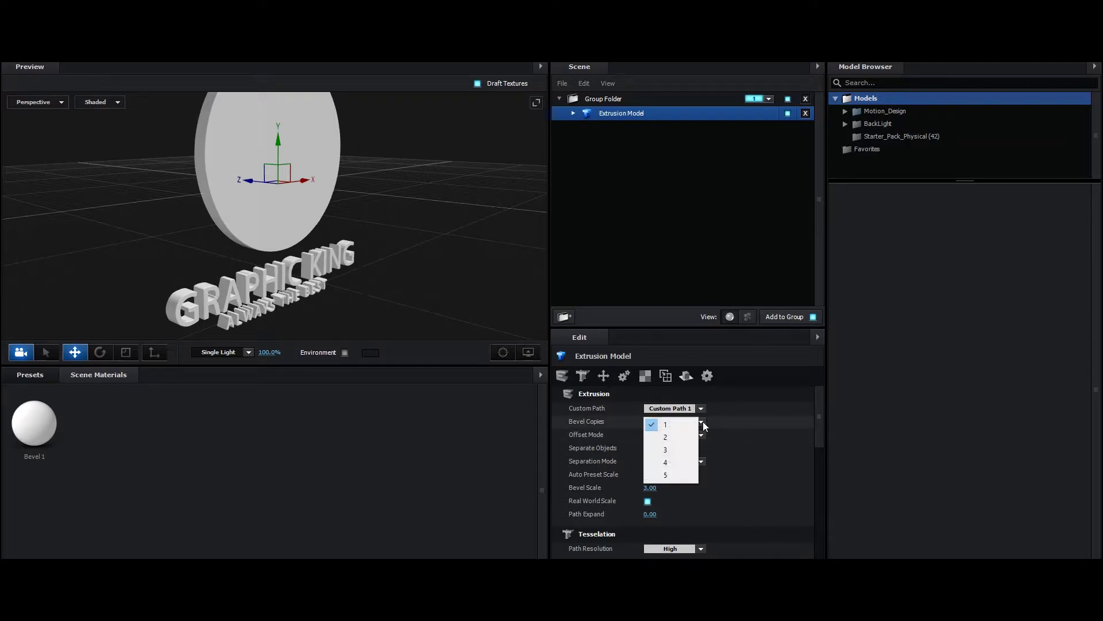
{"action": "left_click", "coordinate": [678, 439]}
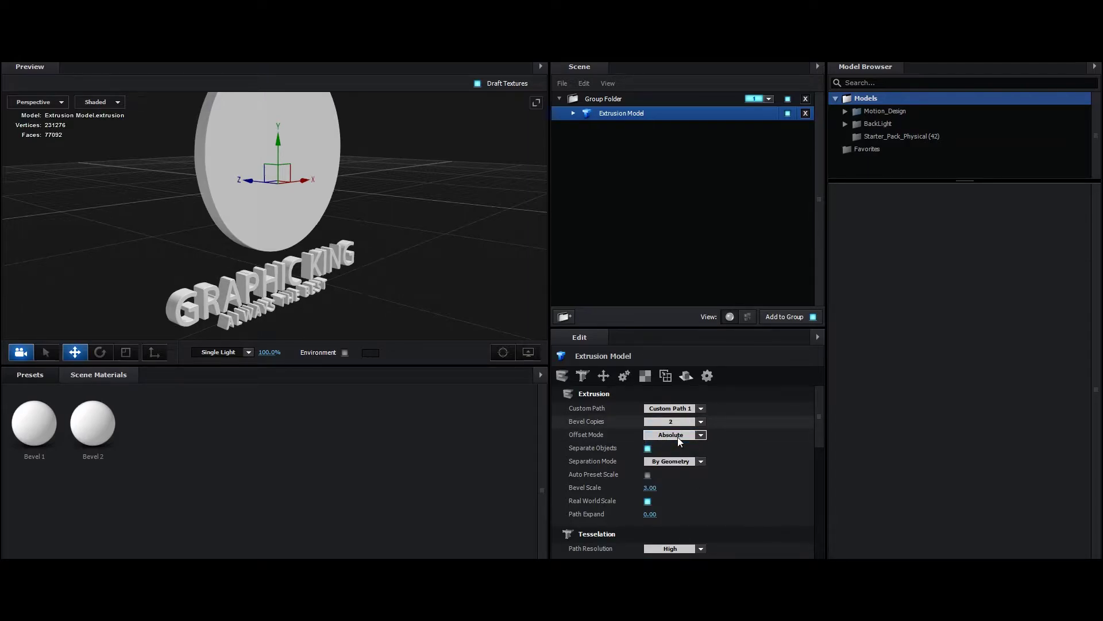
{"action": "left_click", "coordinate": [572, 113]}
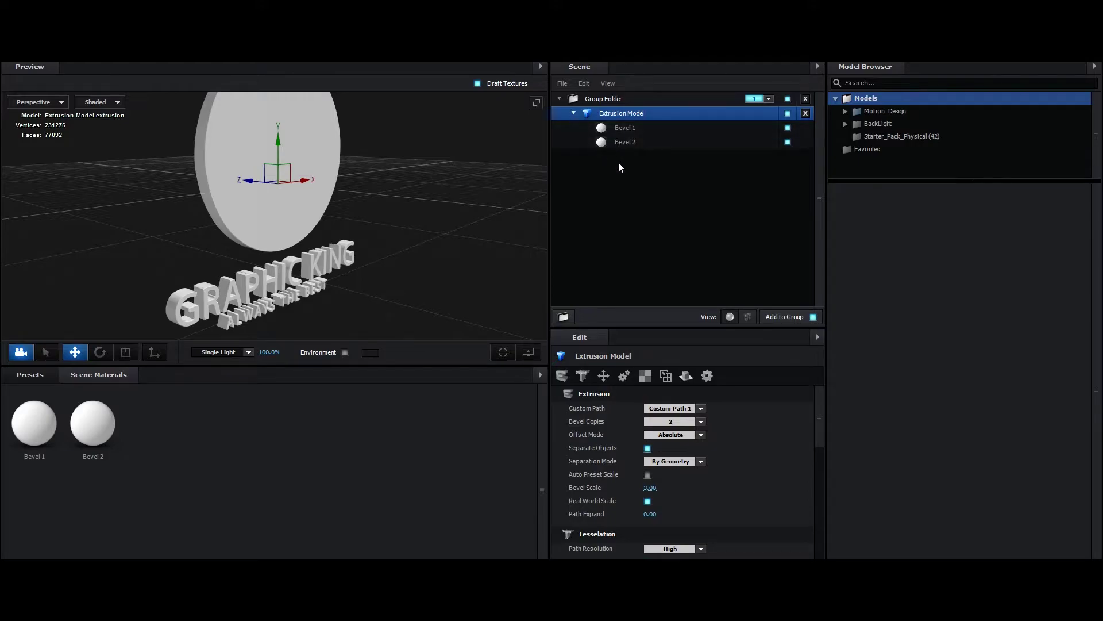
Enable the Bevel Outline option for Bevel 2 of the extrusion model
{"action": "left_click", "coordinate": [637, 144]}
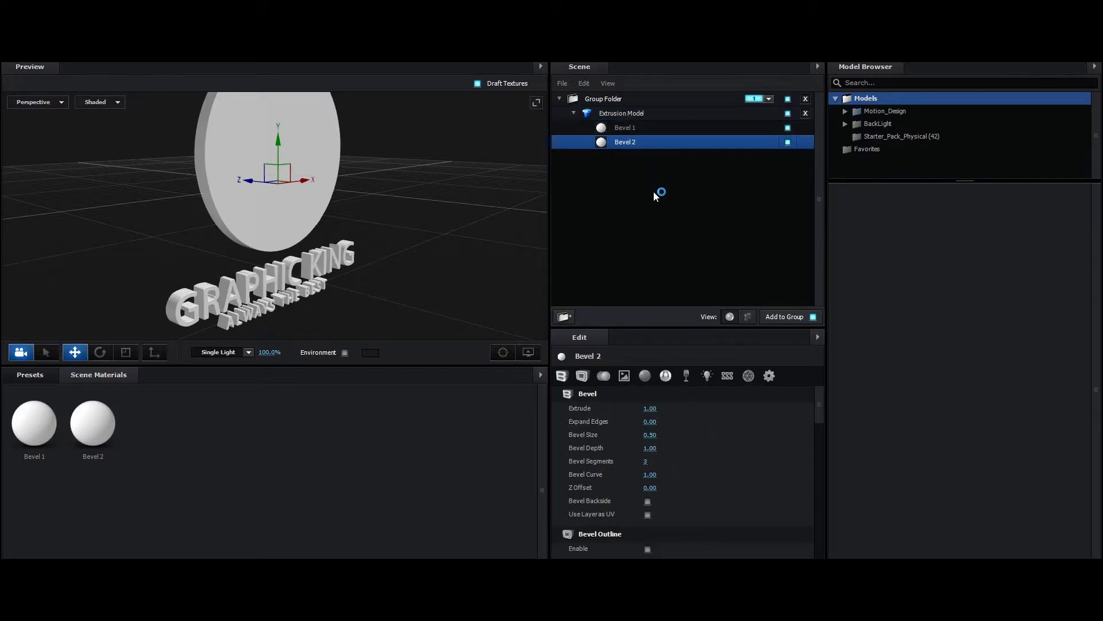
{"action": "scroll", "coordinate": [690, 445], "scroll_direction": "down", "scroll_amount": 3}
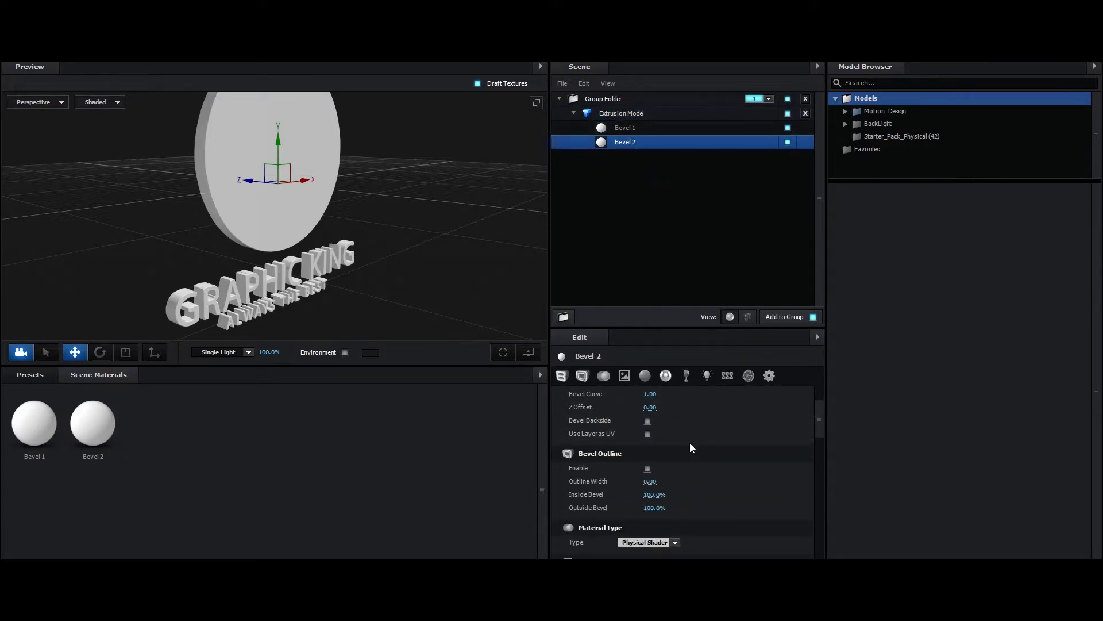
{"action": "left_click", "coordinate": [647, 468]}
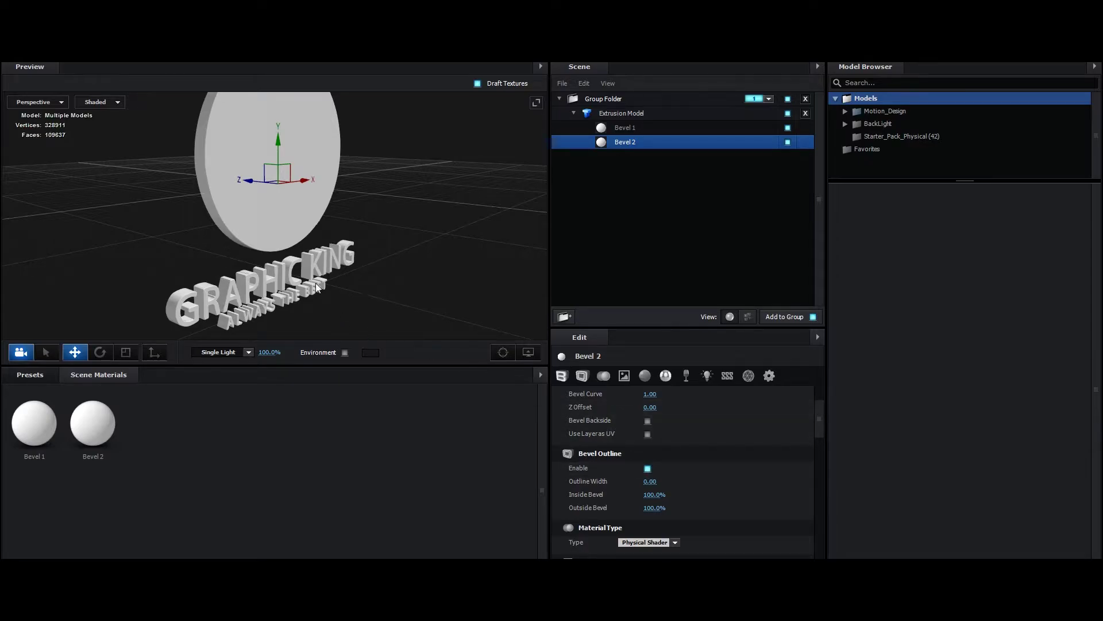
{"action": "mouse_move", "coordinate": [314, 300]}
{"action": "left_mouse_down"}
{"action": "mouse_move", "coordinate": [334, 295]}
{"action": "mouse_move", "coordinate": [314, 303]}
{"action": "left_mouse_up"}
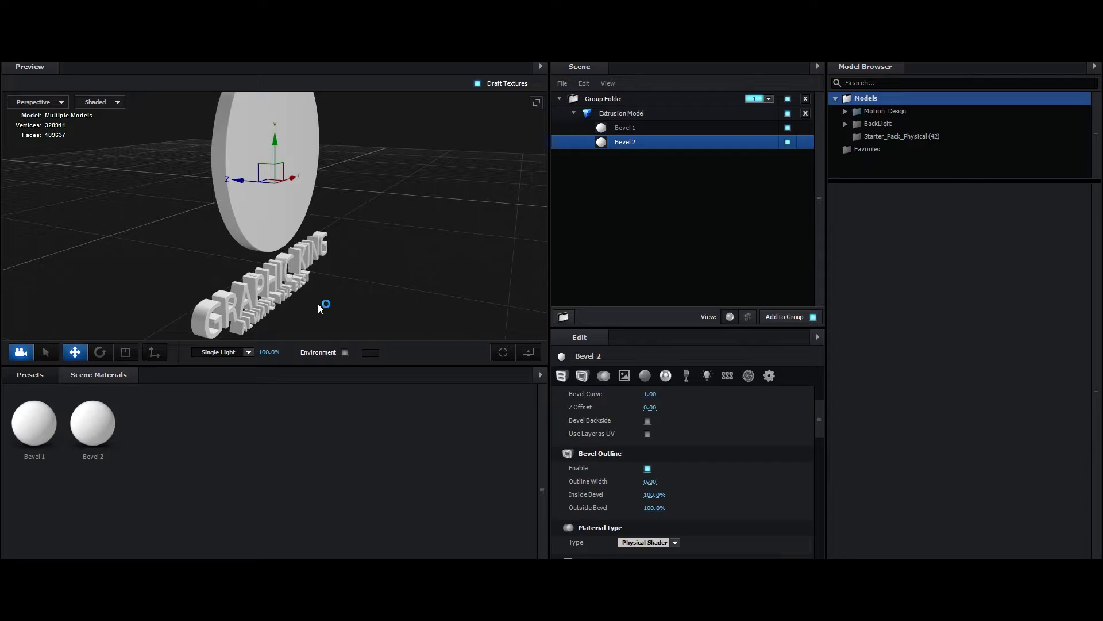
{"action": "scroll", "coordinate": [669, 449], "scroll_direction": "up", "scroll_amount": 3}
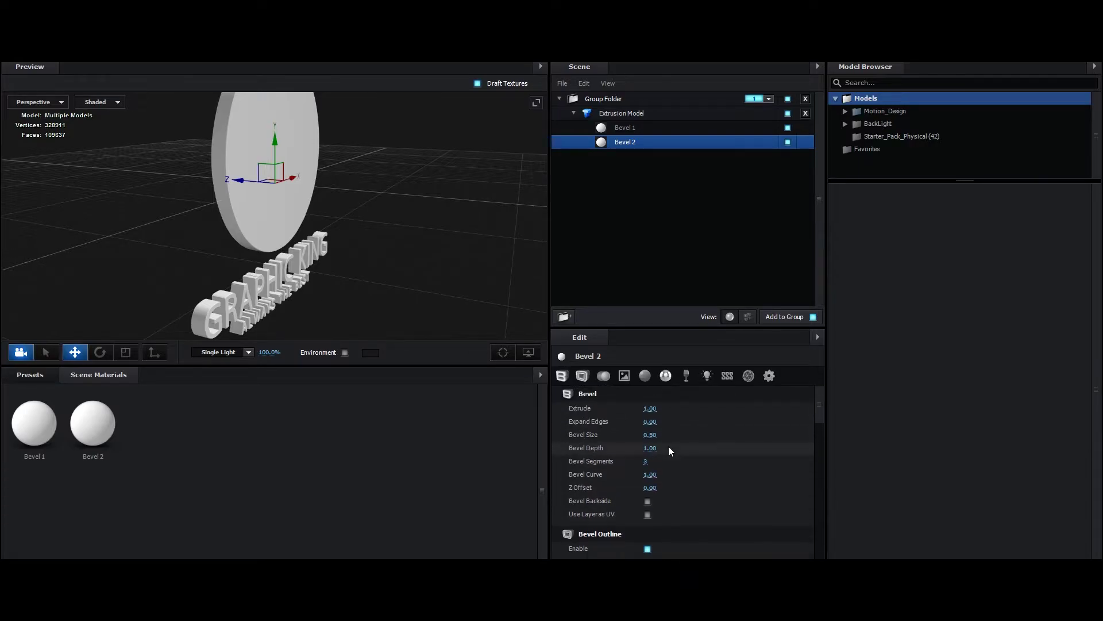
Try an Extrude value of 3 for Bevel 2 of the extrusion model
{"action": "left_click", "coordinate": [649, 408]}
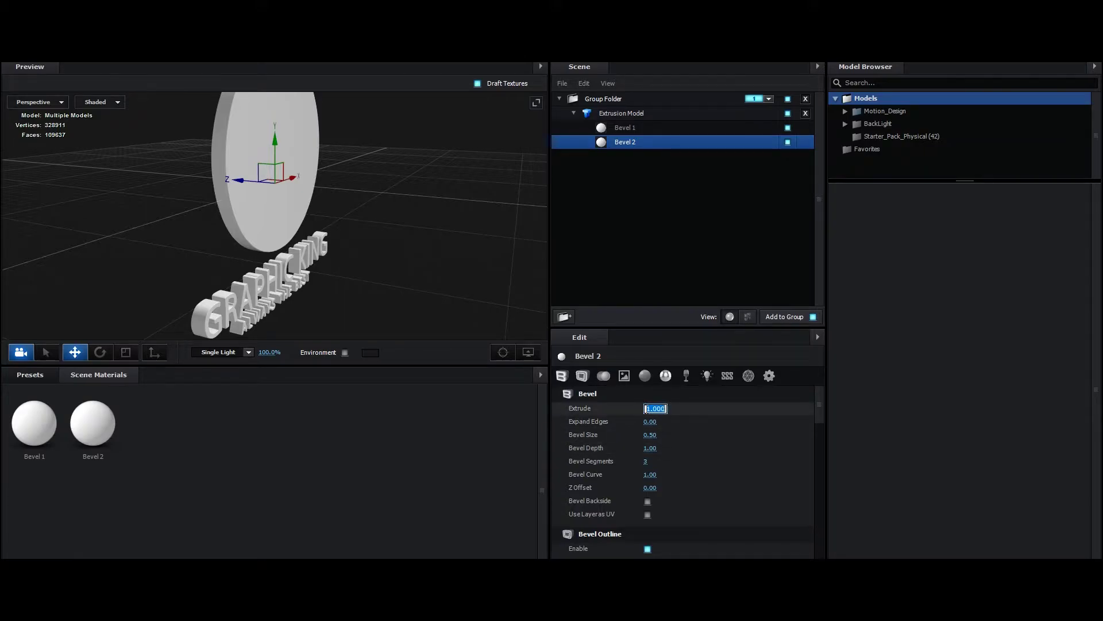
{"action": "type", "text": "3"}
{"action": "key", "text": "Return"}
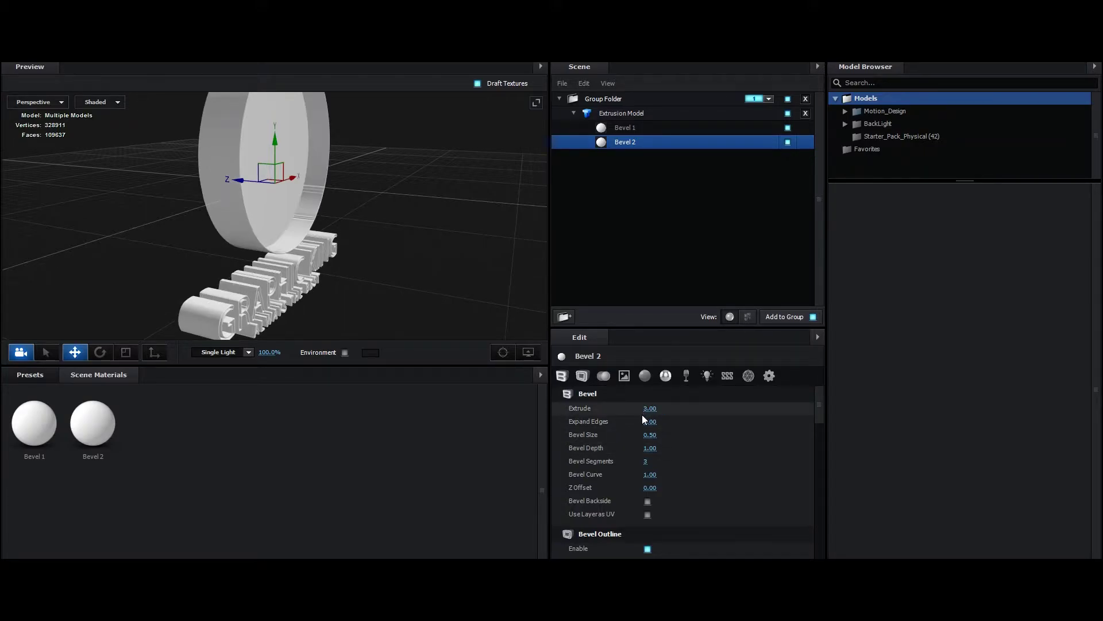
{"action": "left_click_drag", "start_coordinate": [333, 323], "coordinate": [267, 302]}
Set Bevel 2's Extrude value to 2 and check the logo's depth in the preview
{"action": "left_click", "coordinate": [648, 408]}
{"action": "type", "text": "2"}
{"action": "key", "text": "Return"}
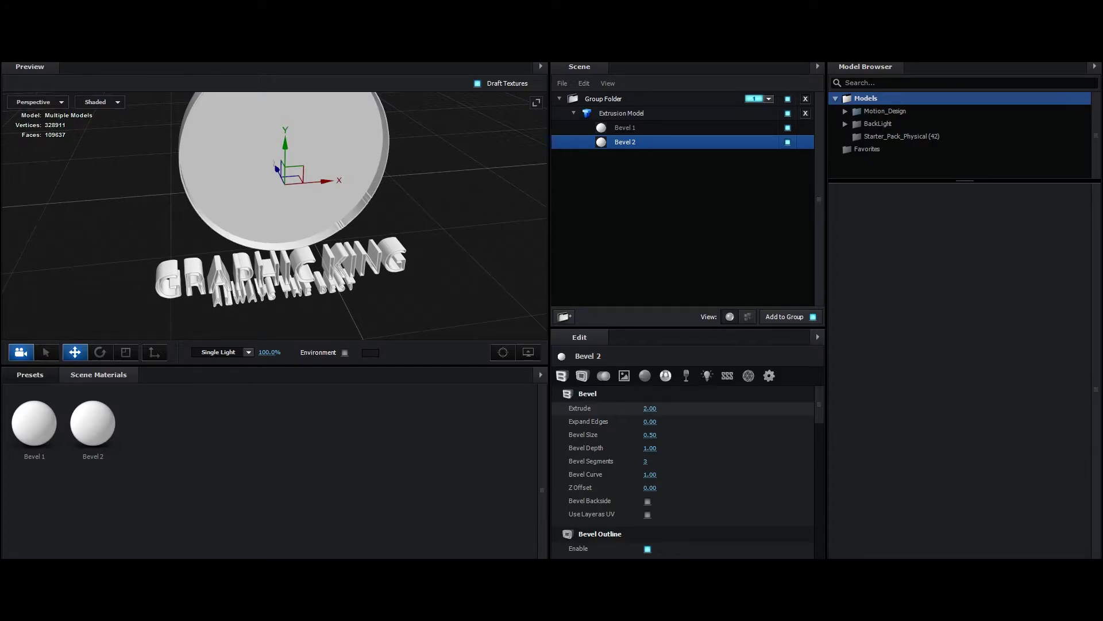
{"action": "mouse_move", "coordinate": [367, 299]}
{"action": "left_mouse_down"}
{"action": "mouse_move", "coordinate": [357, 250]}
{"action": "mouse_move", "coordinate": [336, 237]}
{"action": "mouse_move", "coordinate": [307, 274]}
{"action": "mouse_move", "coordinate": [372, 291]}
{"action": "left_mouse_up"}
{"action": "scroll", "coordinate": [382, 294], "scroll_direction": "down", "scroll_amount": 5}
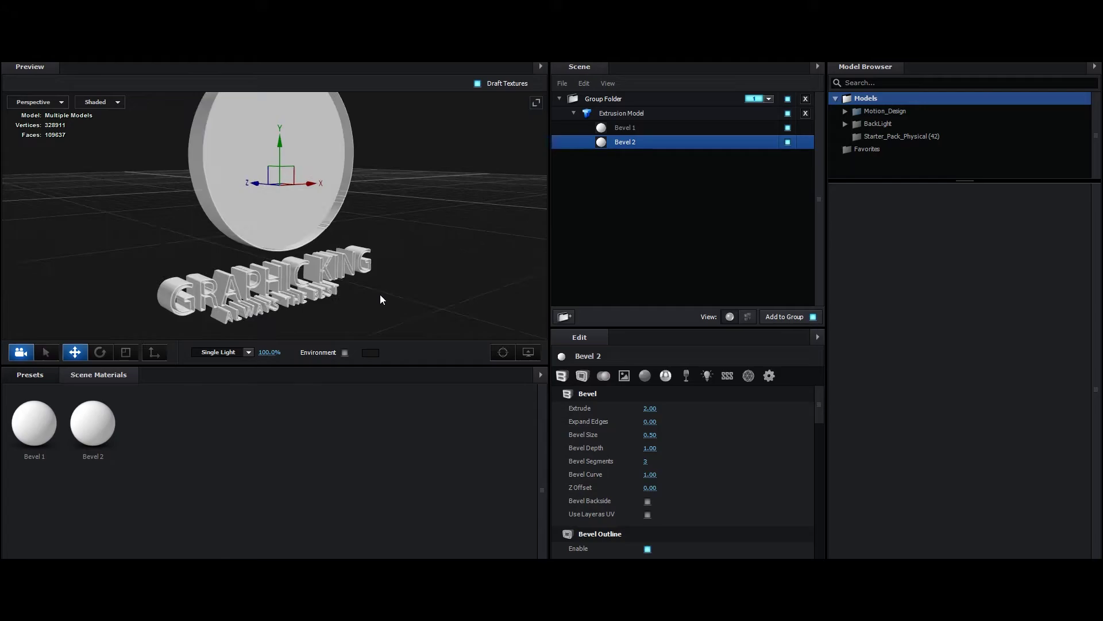
Set the extrusion model's tessellation Path Resolution to Extreme
{"action": "left_click", "coordinate": [632, 113]}
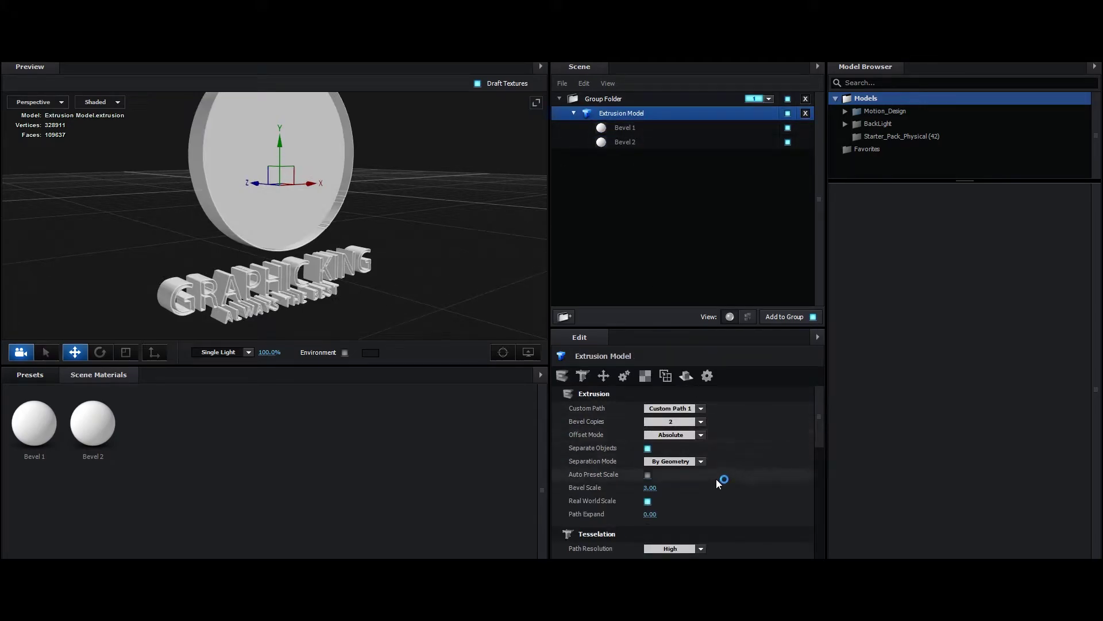
{"action": "left_click", "coordinate": [701, 549]}
{"action": "left_click", "coordinate": [690, 536]}
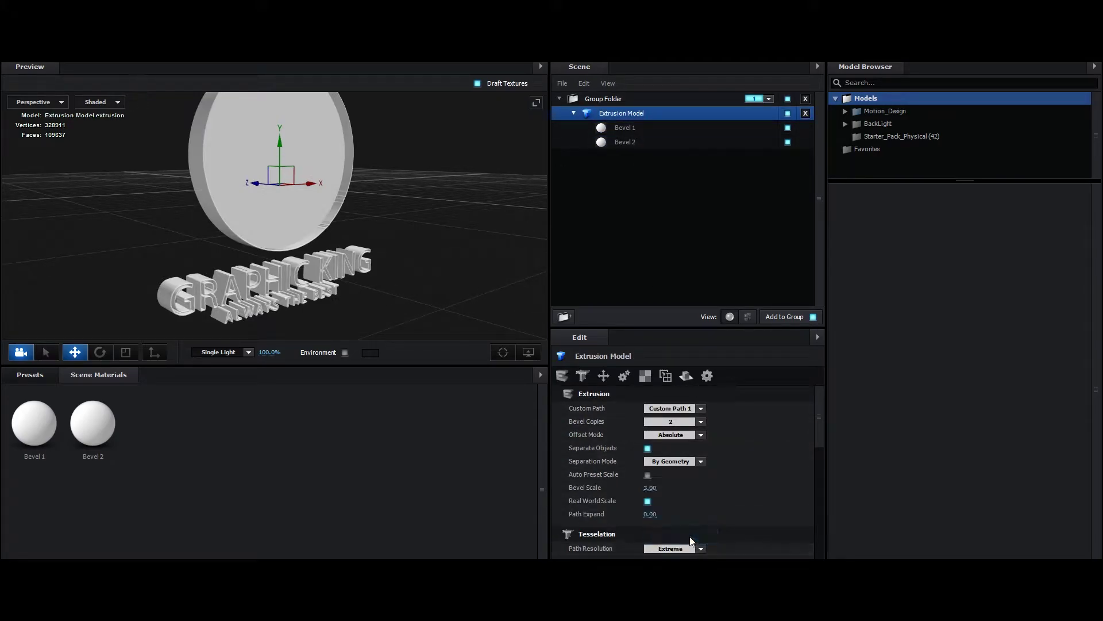
Set the Z Offset of Bevel 2 to -0.45
{"action": "left_click", "coordinate": [652, 144]}
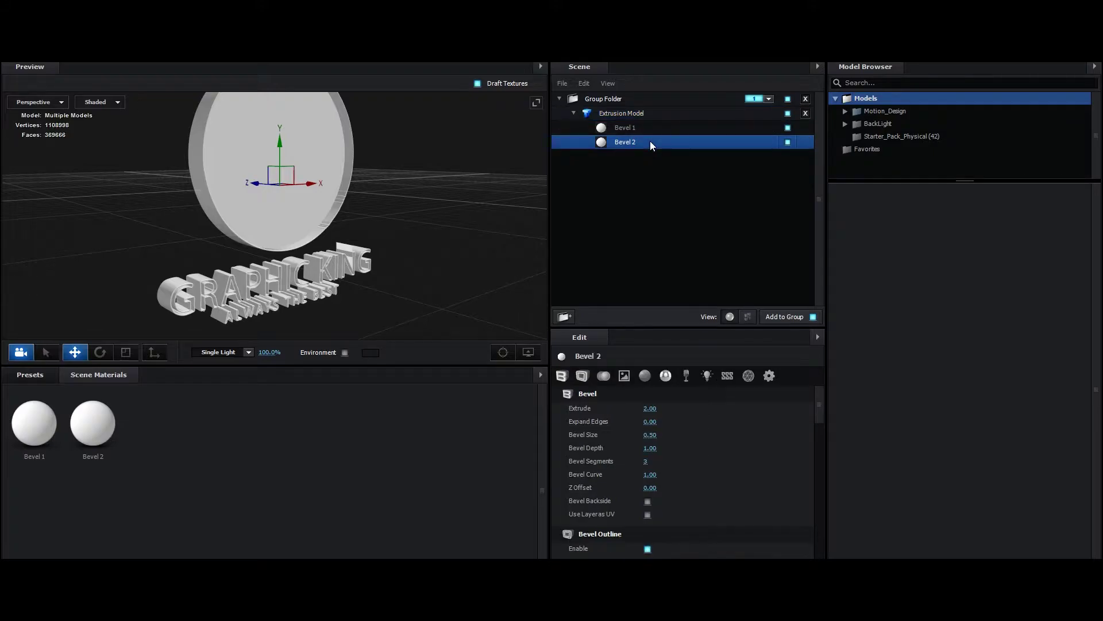
{"action": "left_click_drag", "start_coordinate": [367, 120], "coordinate": [397, 246]}
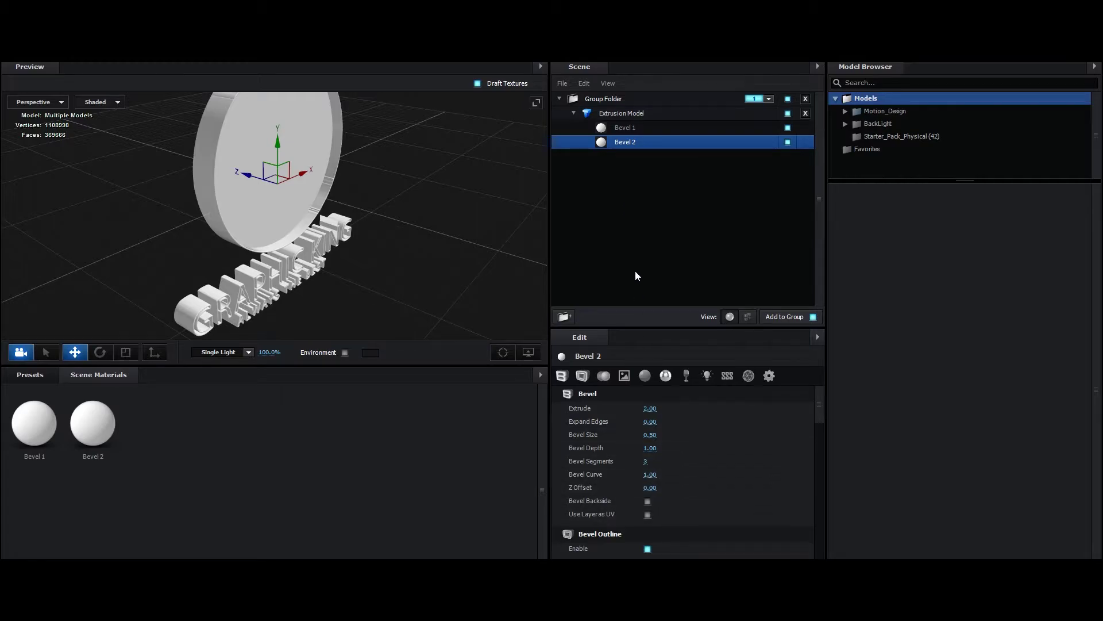
{"action": "mouse_move", "coordinate": [649, 489]}
{"action": "left_mouse_down"}
{"action": "mouse_move", "coordinate": [661, 486]}
{"action": "mouse_move", "coordinate": [636, 492]}
{"action": "left_mouse_up"}
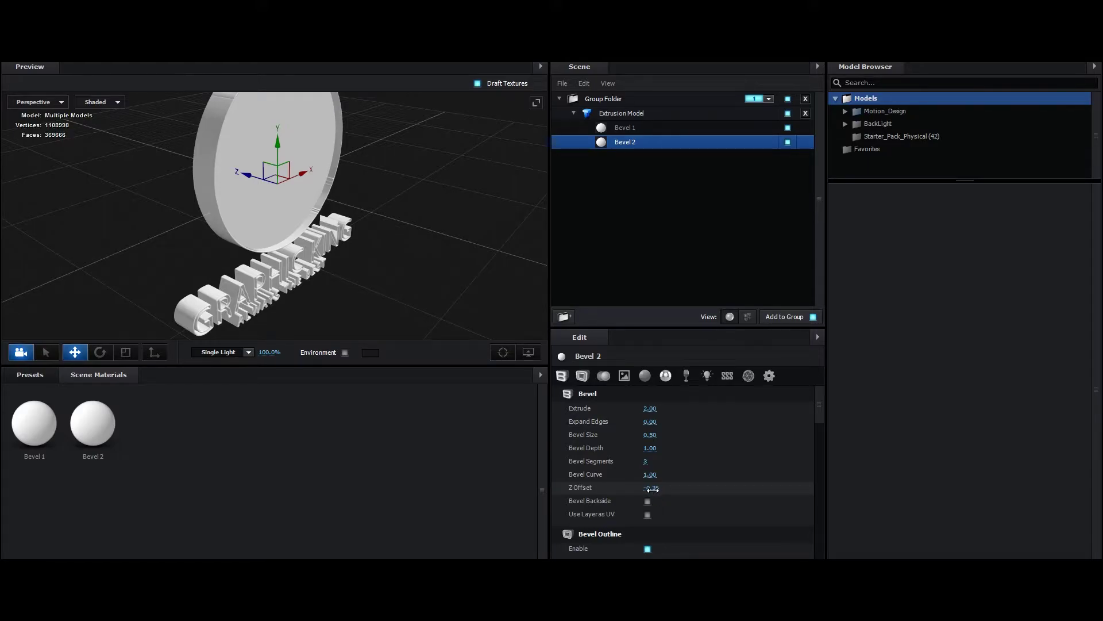
{"action": "left_click_drag", "start_coordinate": [660, 490], "coordinate": [658, 490]}
{"action": "left_click_drag", "start_coordinate": [254, 238], "coordinate": [330, 269]}
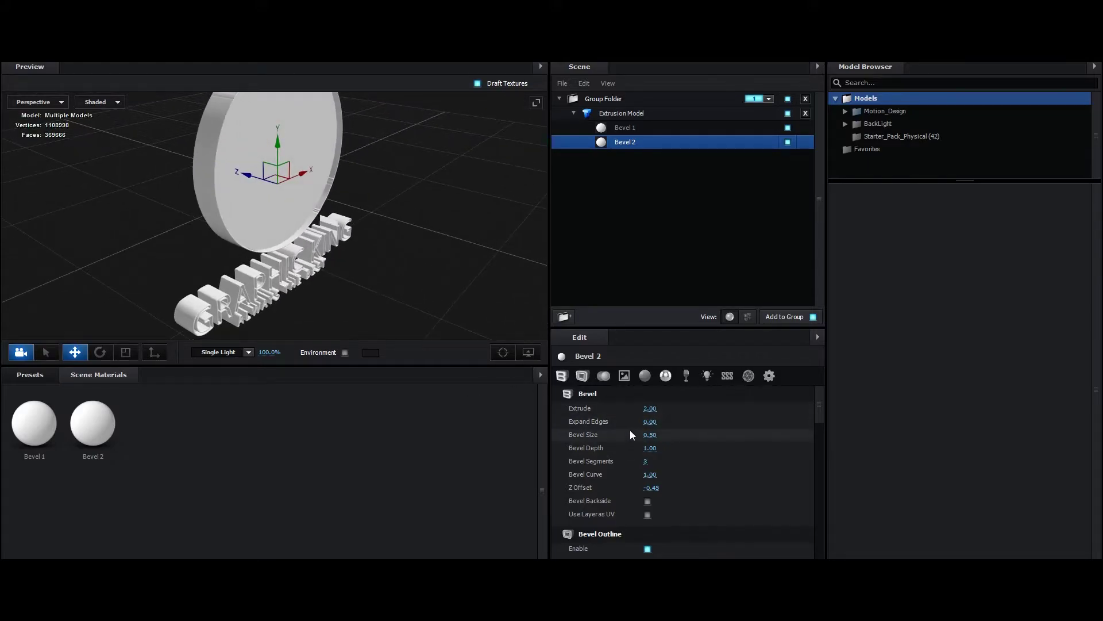
Try a Bevel Size of 1 for Bevel 2 and inspect the logo's edges
{"action": "left_click", "coordinate": [651, 435]}
{"action": "type", "text": "1."}
{"action": "key", "text": "Return"}
{"action": "left_click_drag", "start_coordinate": [382, 281], "coordinate": [316, 263]}
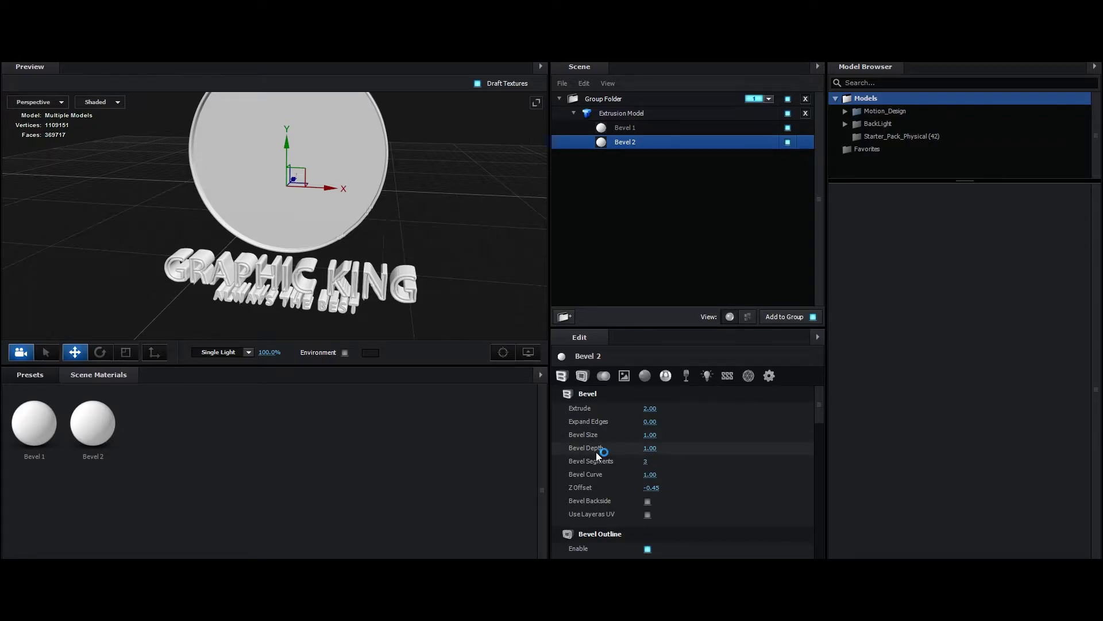
{"action": "mouse_move", "coordinate": [469, 312]}
{"action": "left_mouse_down"}
{"action": "mouse_move", "coordinate": [386, 288]}
{"action": "mouse_move", "coordinate": [387, 276]}
{"action": "mouse_move", "coordinate": [343, 275]}
{"action": "mouse_move", "coordinate": [422, 315]}
{"action": "mouse_move", "coordinate": [480, 322]}
{"action": "left_mouse_up"}
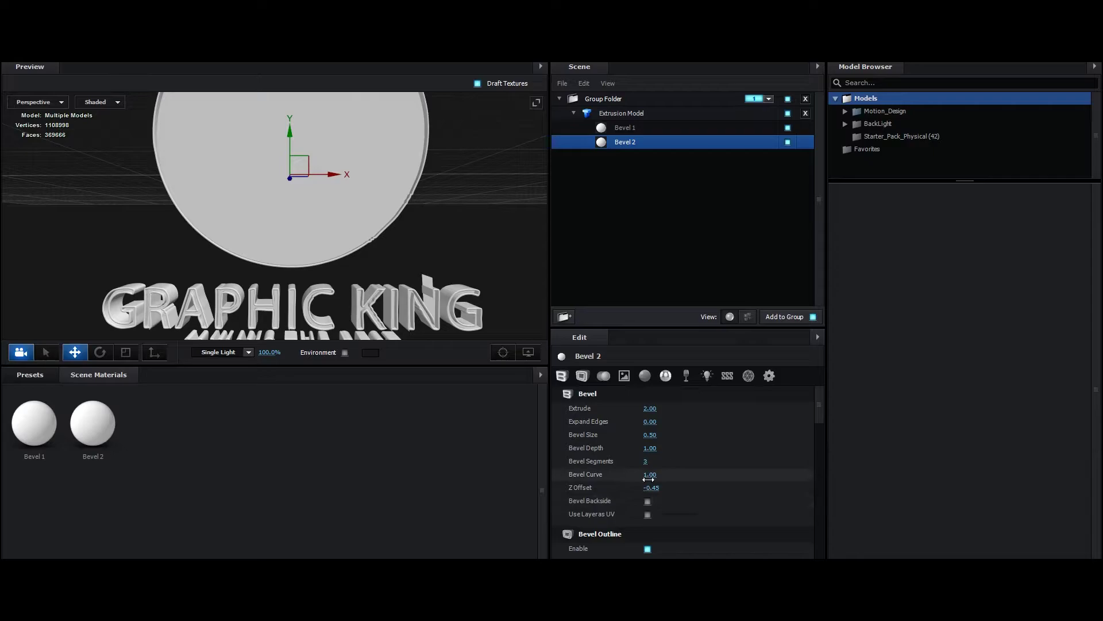
Apply the Bright_Light preset from the Physical materials to Bevel 2
{"action": "scroll", "coordinate": [669, 507], "scroll_direction": "down", "scroll_amount": 1}
{"action": "scroll", "coordinate": [668, 506], "scroll_direction": "down", "scroll_amount": 1}
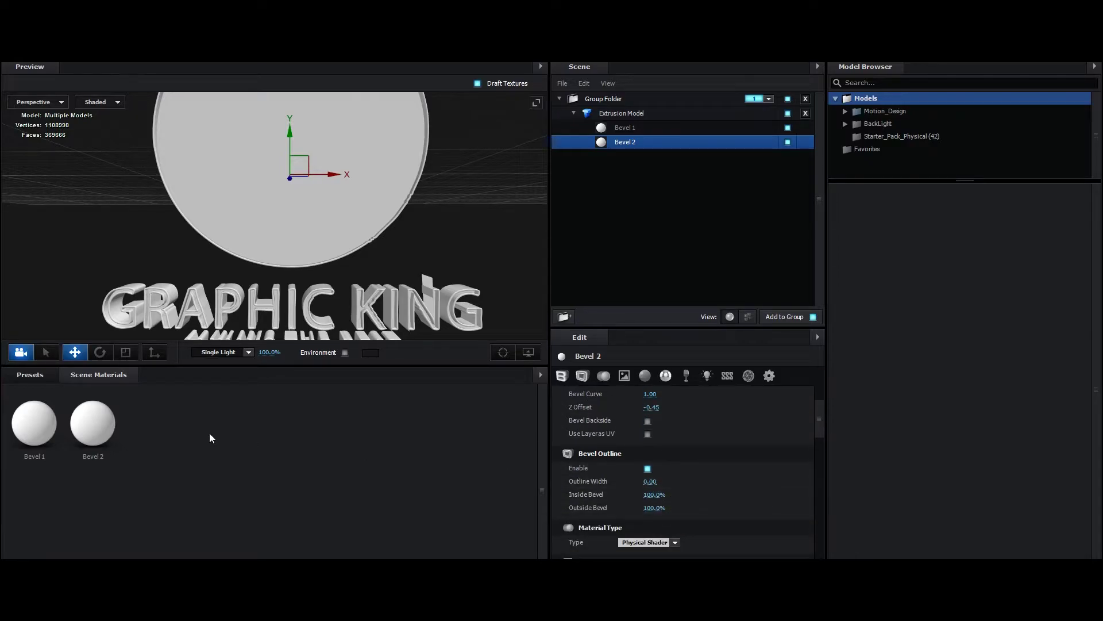
{"action": "left_click", "coordinate": [36, 377]}
{"action": "left_click", "coordinate": [42, 441]}
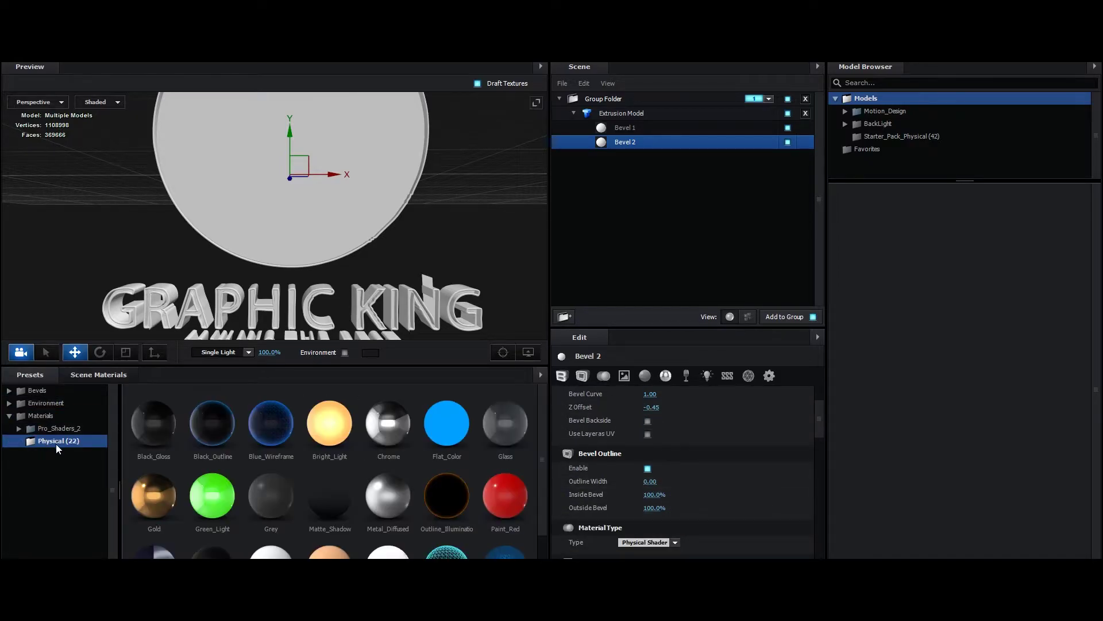
{"action": "left_click_drag", "start_coordinate": [336, 431], "coordinate": [650, 141]}
{"action": "left_click_drag", "start_coordinate": [438, 253], "coordinate": [387, 280]}
Set the Bevel Size to 0.70 in the displayed bevel settings and check the logo's side edges
{"action": "scroll", "coordinate": [650, 440], "scroll_direction": "up", "scroll_amount": 3}
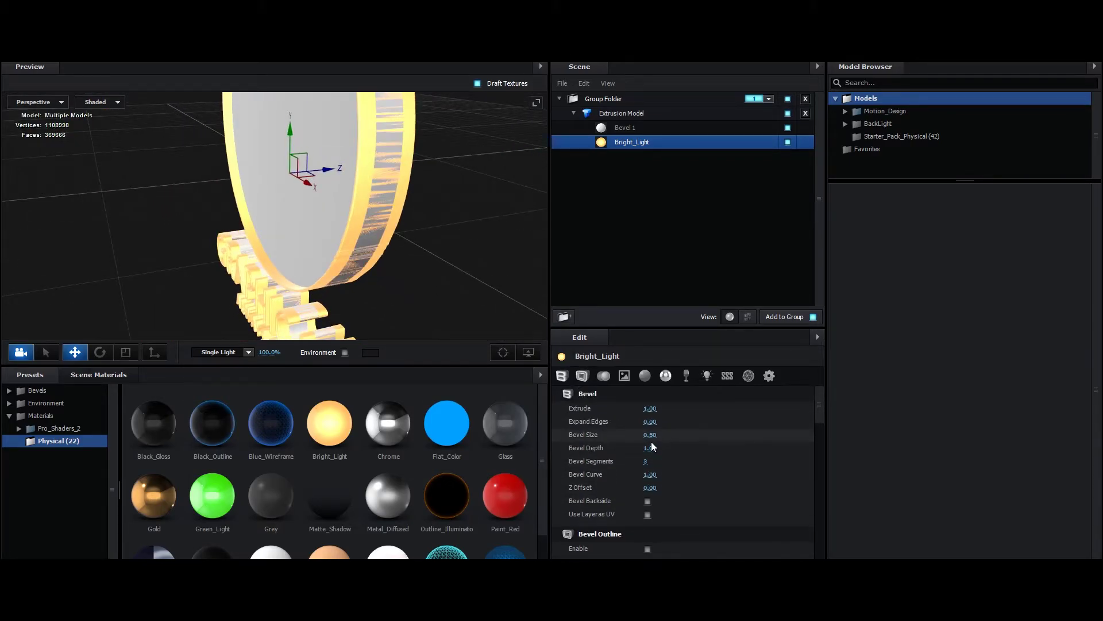
{"action": "left_click_drag", "start_coordinate": [655, 436], "coordinate": [668, 436]}
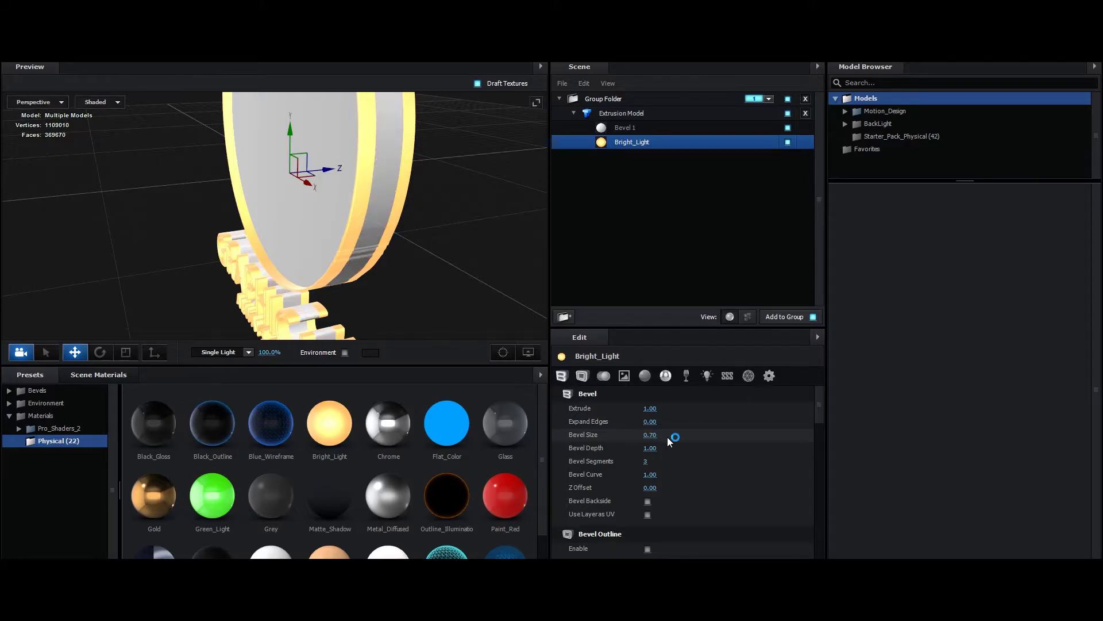
{"action": "mouse_move", "coordinate": [430, 279]}
{"action": "left_mouse_down"}
{"action": "mouse_move", "coordinate": [446, 279]}
{"action": "mouse_move", "coordinate": [431, 280]}
{"action": "mouse_move", "coordinate": [438, 261]}
{"action": "mouse_move", "coordinate": [395, 277]}
{"action": "mouse_move", "coordinate": [440, 275]}
{"action": "left_mouse_up"}
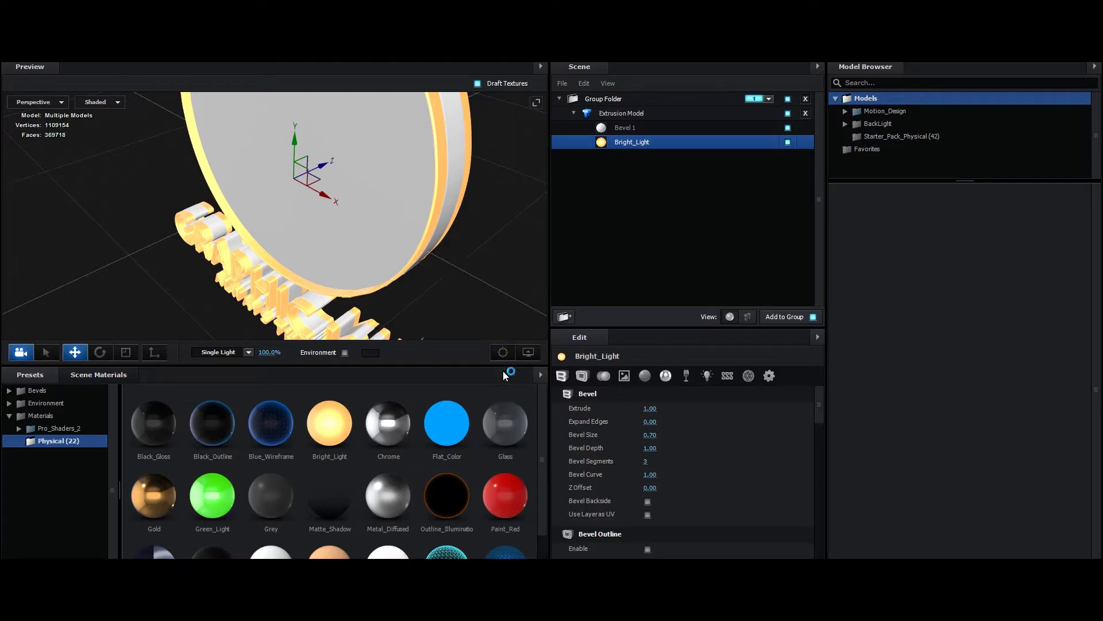
Change the Bright_Light material's Illumination color to orange FF7E00
{"action": "scroll", "coordinate": [675, 472], "scroll_direction": "down", "scroll_amount": 10}
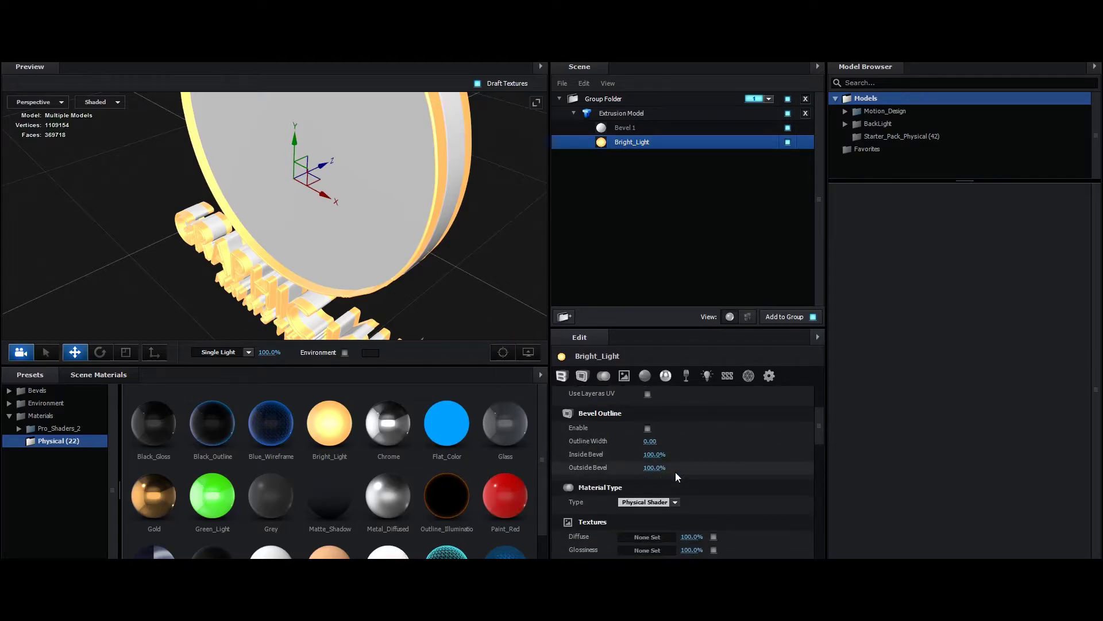
{"action": "scroll", "coordinate": [675, 471], "scroll_direction": "down", "scroll_amount": 6}
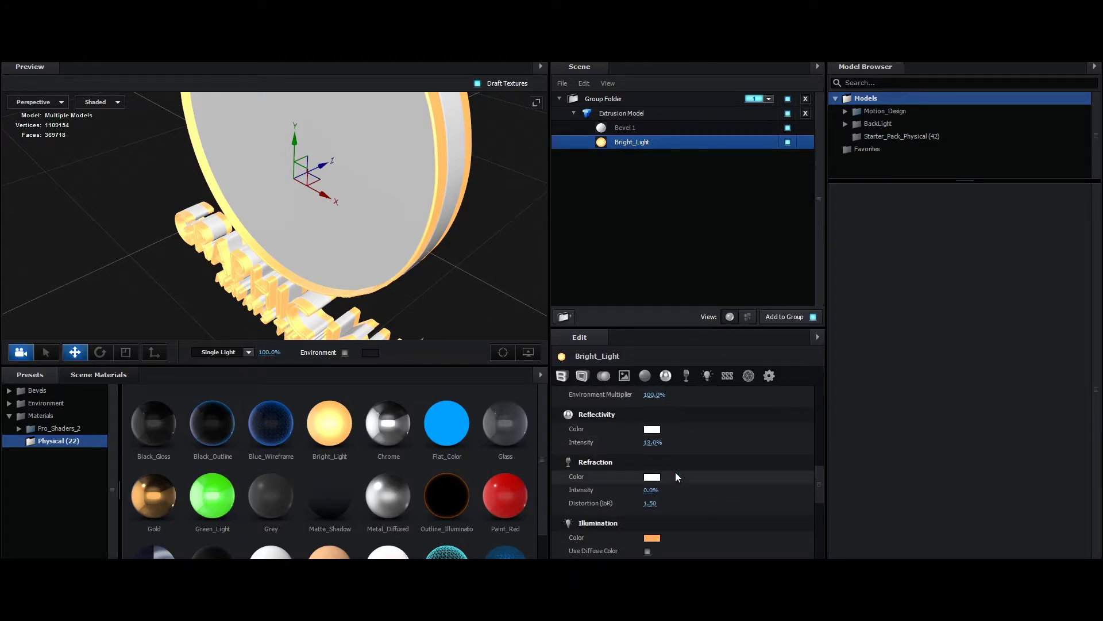
{"action": "left_click", "coordinate": [648, 538]}
{"action": "left_click_drag", "start_coordinate": [698, 453], "coordinate": [696, 442]}
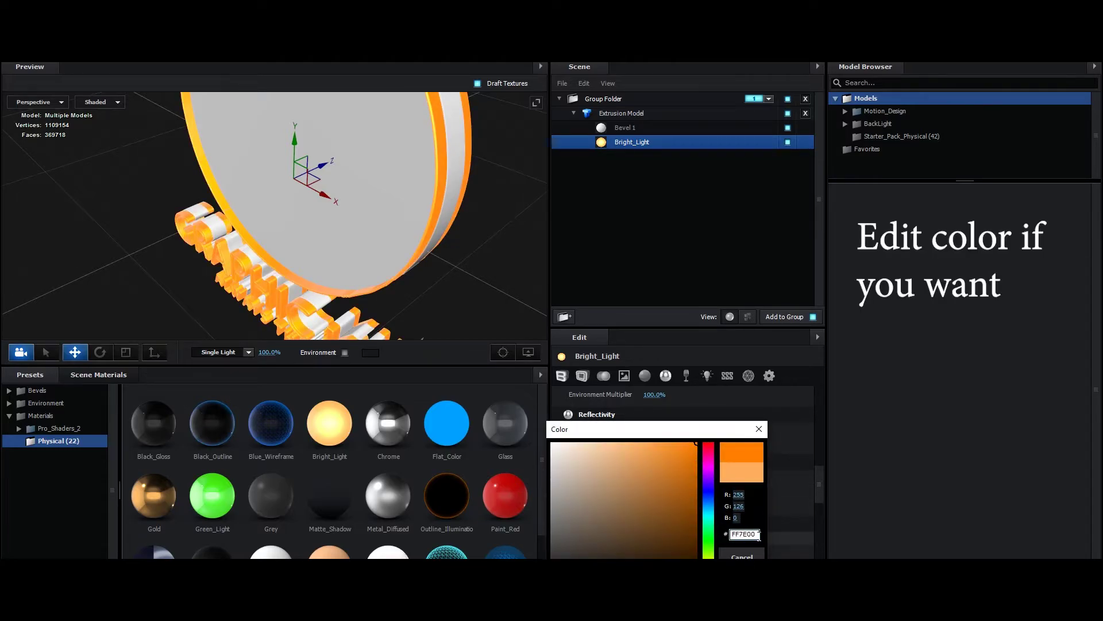
{"action": "key", "text": "Return"}
{"action": "scroll", "coordinate": [704, 474], "scroll_direction": "down", "scroll_amount": 10}
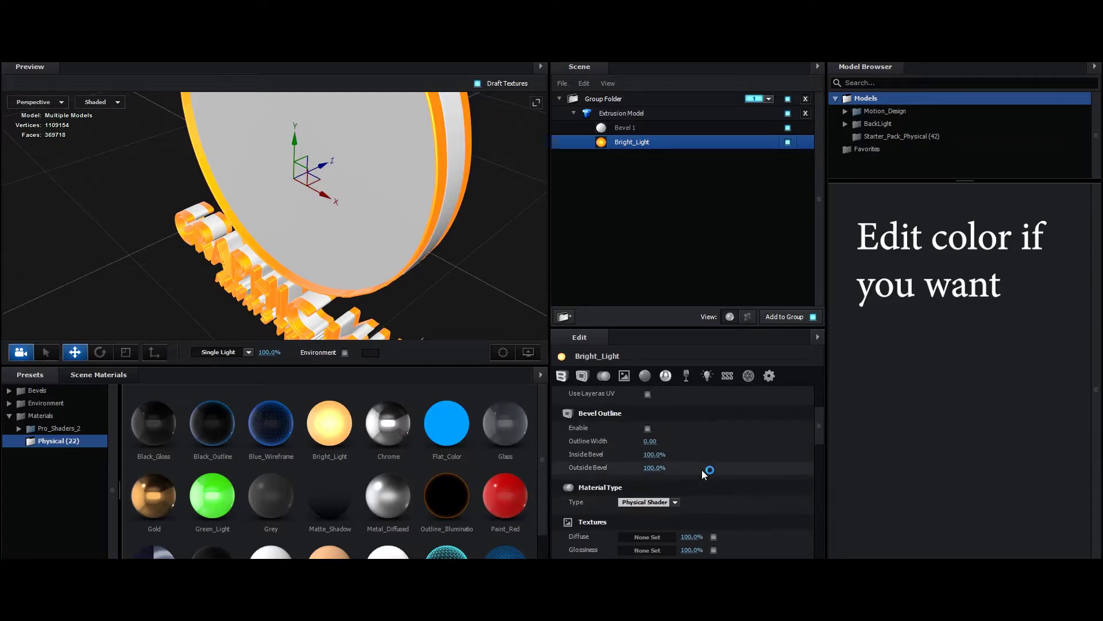
{"action": "scroll", "coordinate": [702, 470], "scroll_direction": "up", "scroll_amount": 10}
{"action": "left_click_drag", "start_coordinate": [368, 264], "coordinate": [399, 285]}
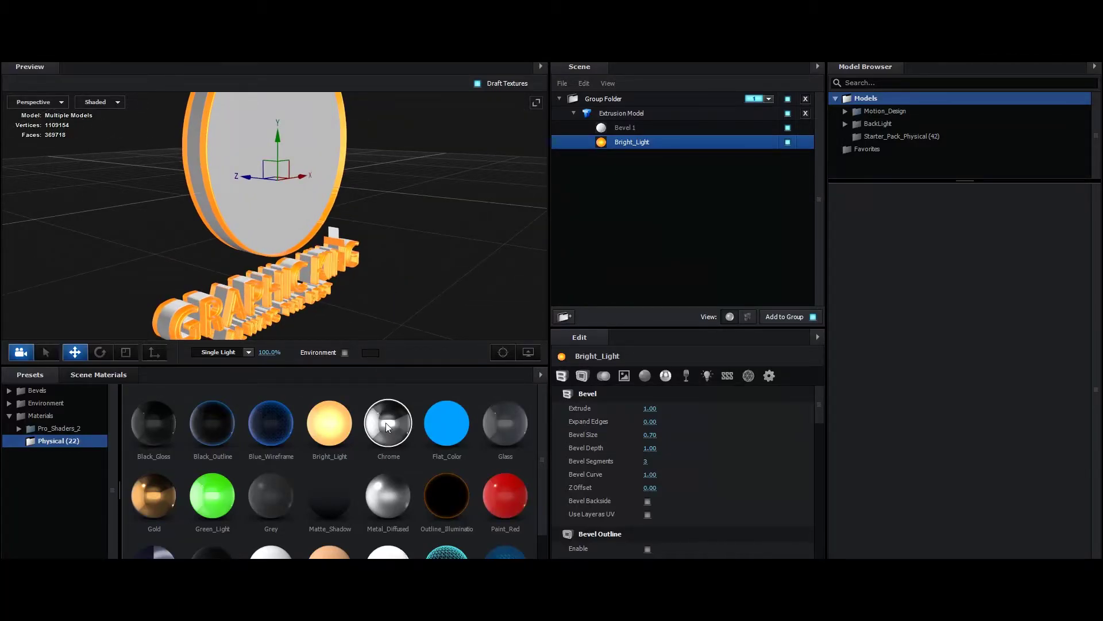
Apply the Plastic_White preset from the Physical materials to Bevel 1 and check the logo from several angles
{"action": "scroll", "coordinate": [385, 419], "scroll_direction": "down", "scroll_amount": 1}
{"action": "left_click_drag", "start_coordinate": [278, 543], "coordinate": [658, 136]}
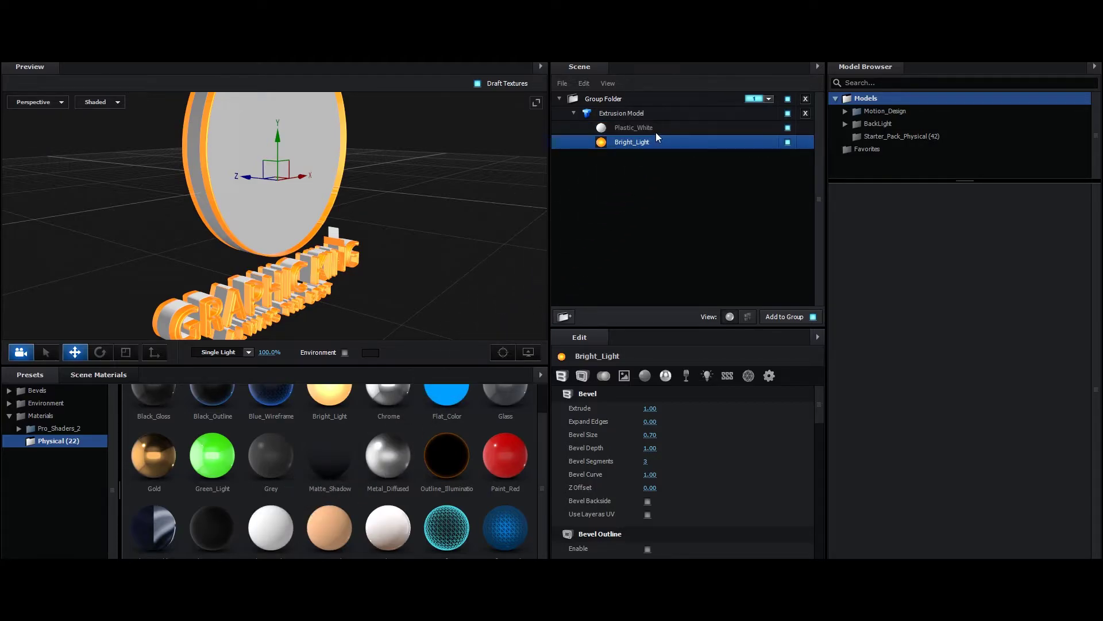
{"action": "left_click_drag", "start_coordinate": [371, 224], "coordinate": [267, 249]}
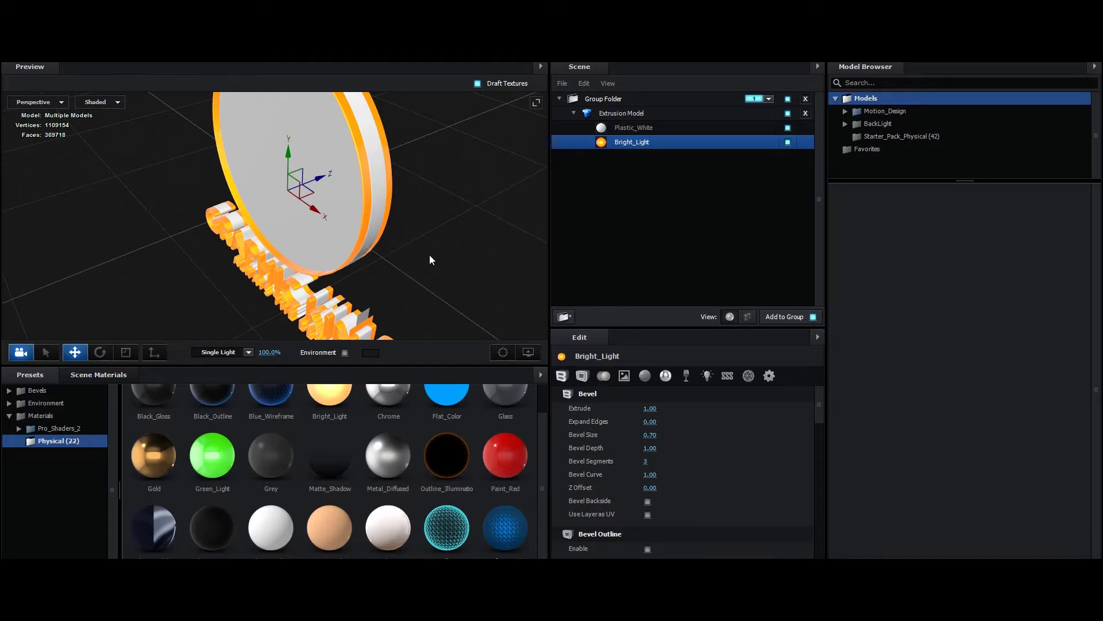
{"action": "left_click_drag", "start_coordinate": [338, 238], "coordinate": [412, 203]}
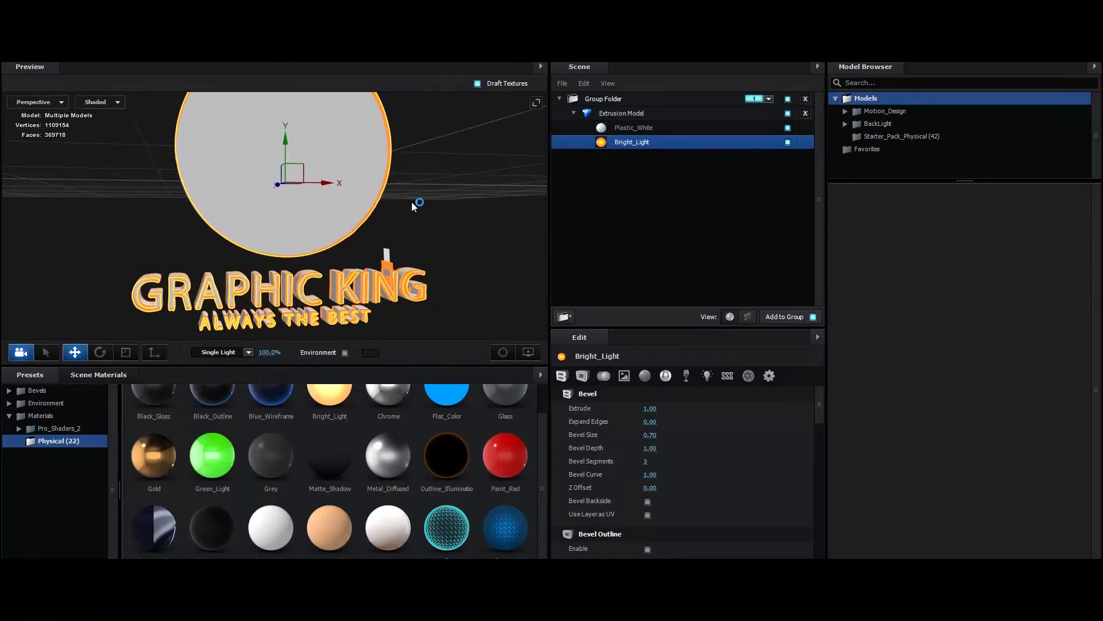
Assign Custom Layer 1 [1920.png] as Plastic_White's Diffuse texture, with Use Layer as UV enabled
{"action": "left_click", "coordinate": [636, 127]}
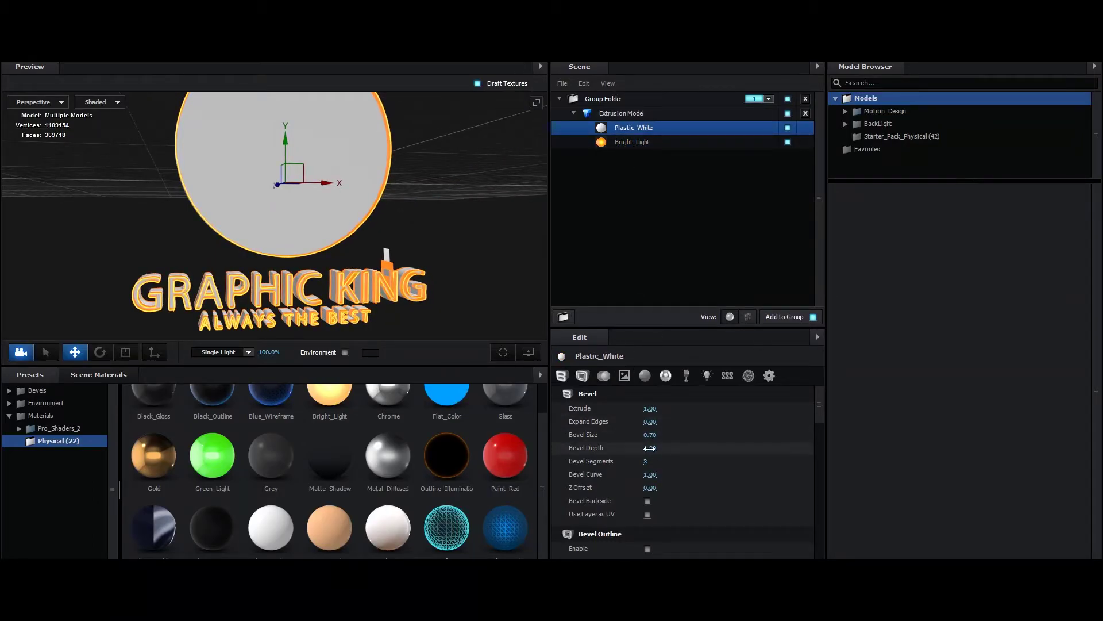
{"action": "left_click", "coordinate": [625, 379]}
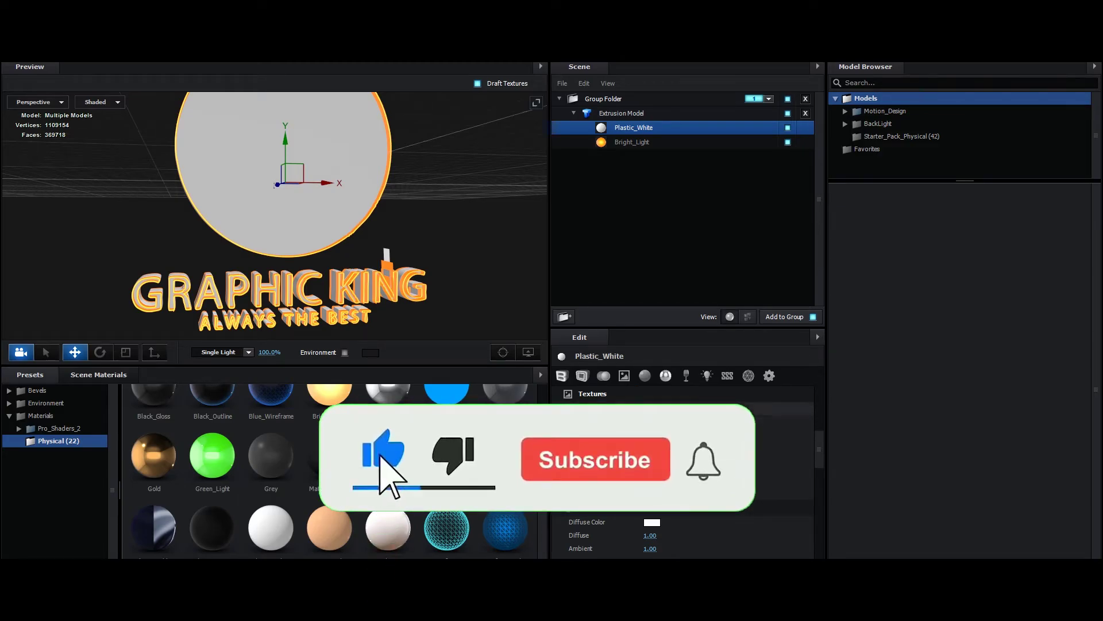
{"action": "left_click", "coordinate": [701, 340]}
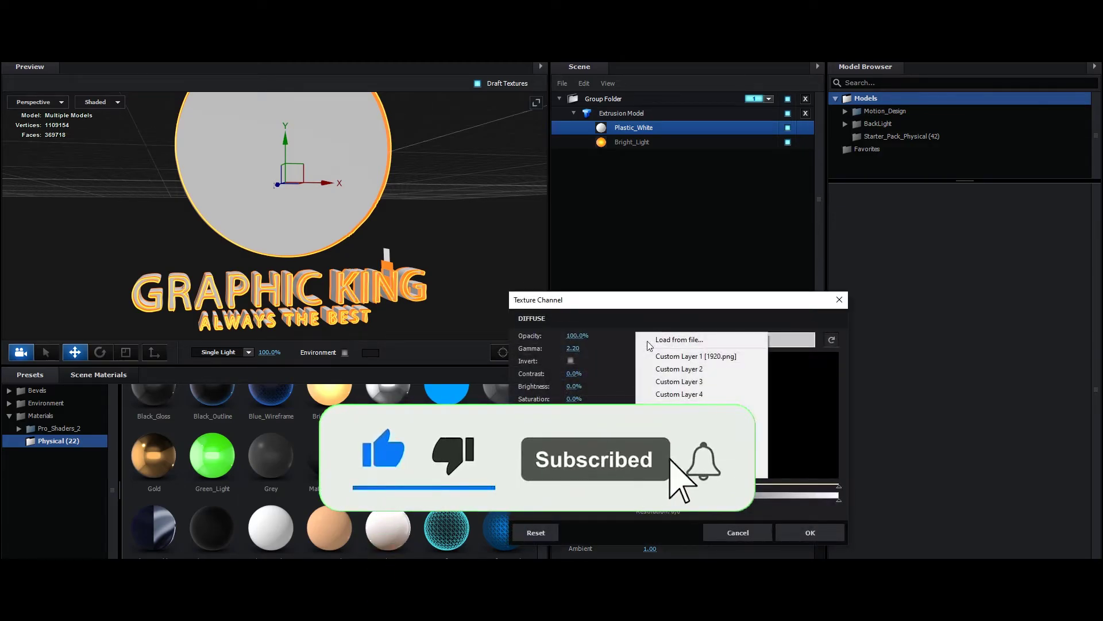
{"action": "left_click", "coordinate": [716, 356]}
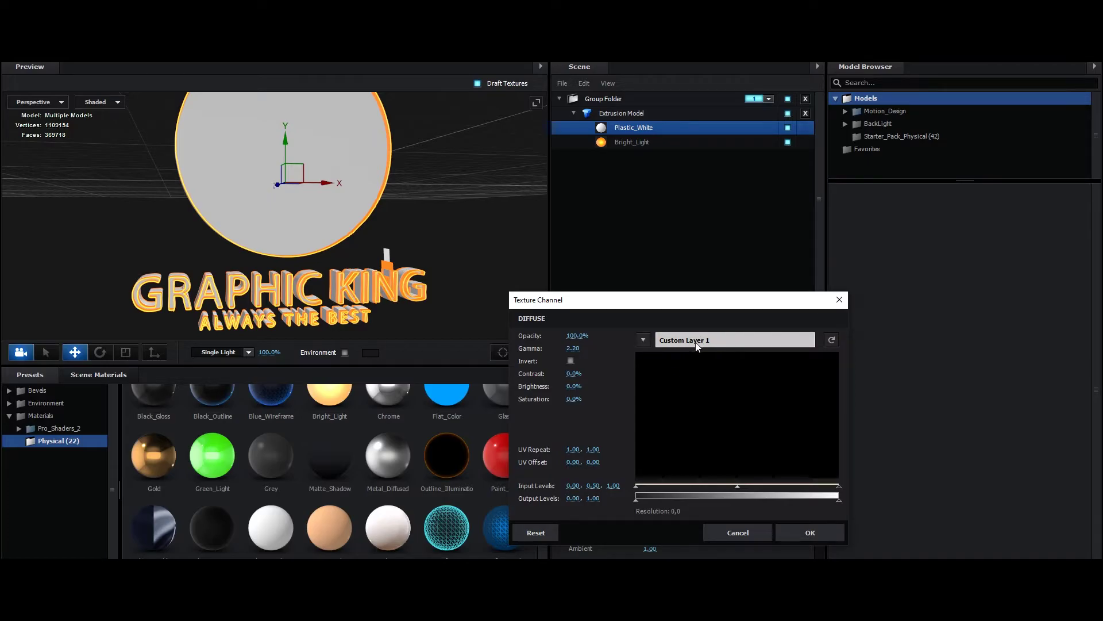
{"action": "left_click", "coordinate": [811, 538]}
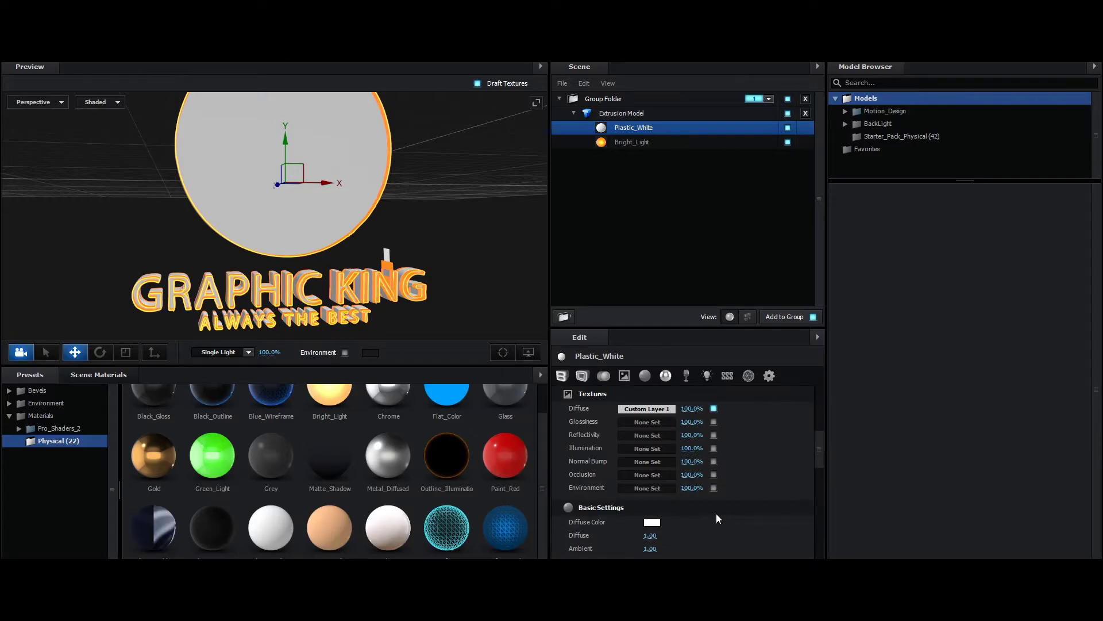
{"action": "scroll", "coordinate": [716, 512], "scroll_direction": "up", "scroll_amount": 2}
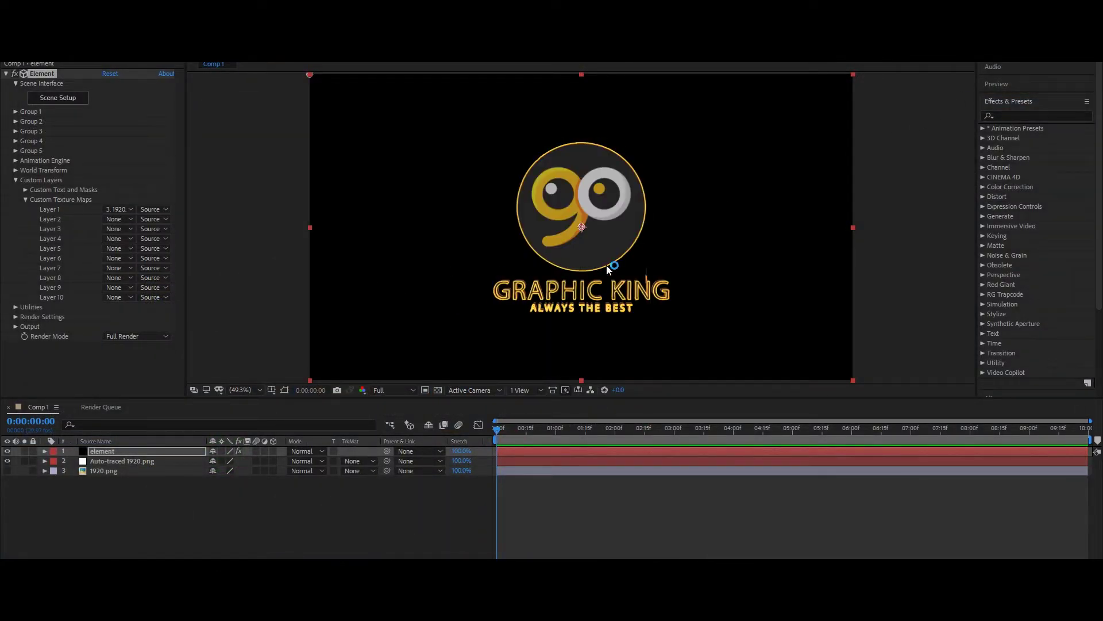
Reopen the Element scene setup and display the bevel settings of the Bright_Light material
{"action": "left_click", "coordinate": [60, 99]}
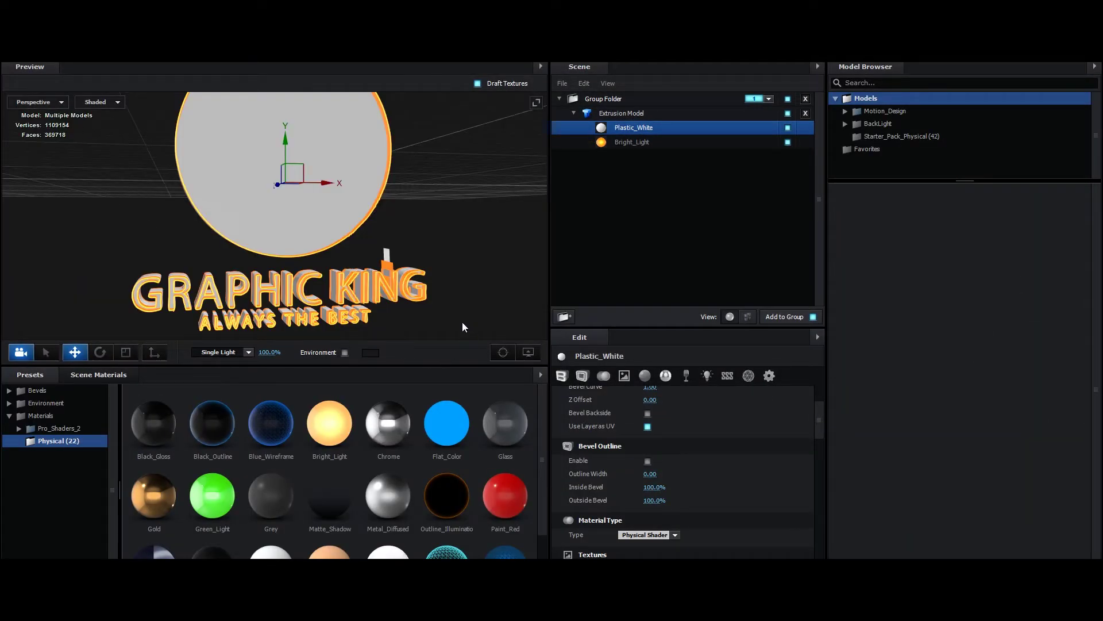
{"action": "left_click", "coordinate": [630, 142]}
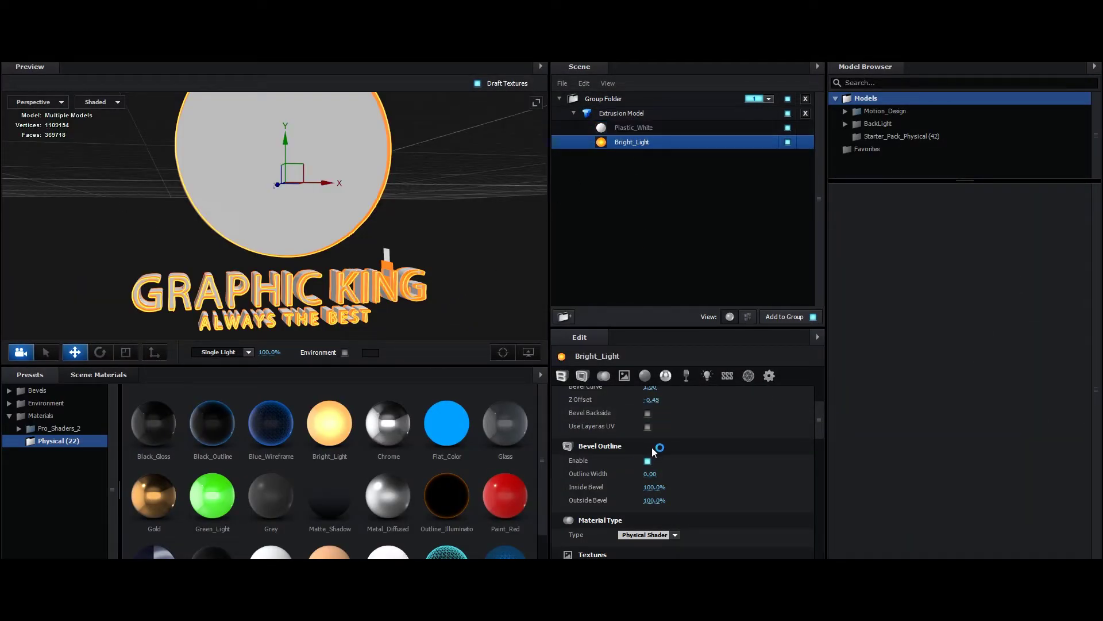
{"action": "scroll", "coordinate": [656, 447], "scroll_direction": "up", "scroll_amount": 2}
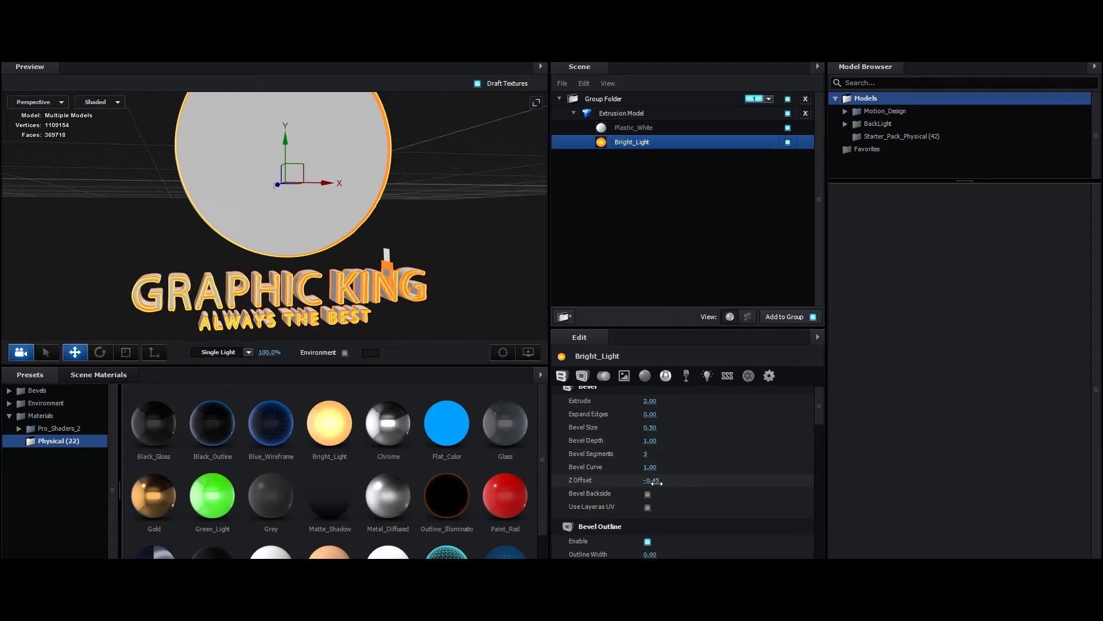
Try a Bevel Segments value of 1 on Bright_Light, then restore it to 3
{"action": "left_click", "coordinate": [646, 455]}
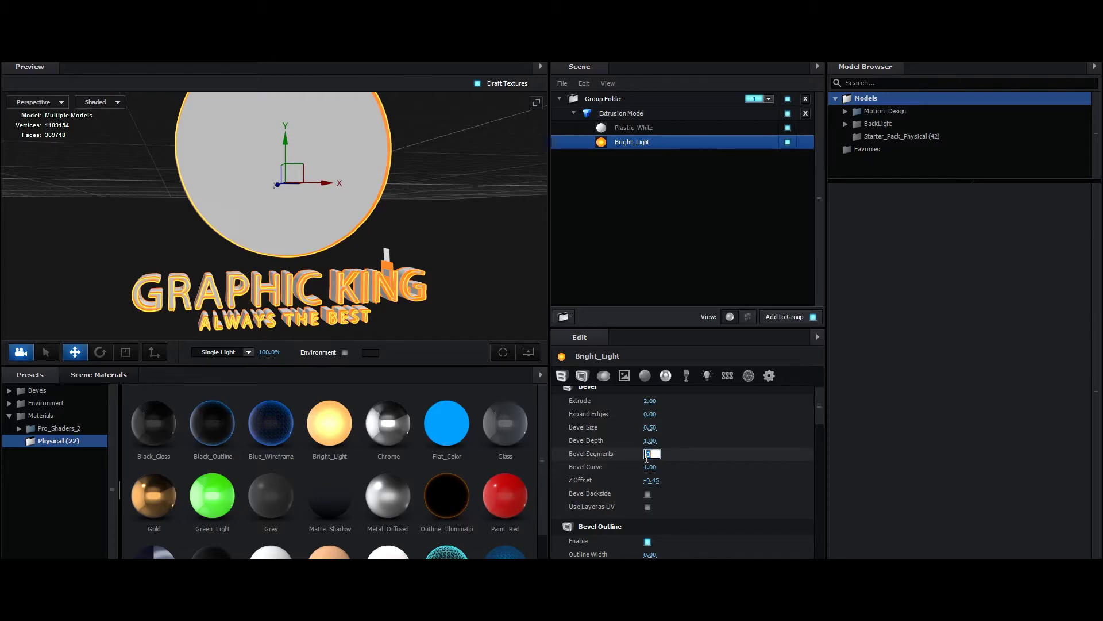
{"action": "type", "text": "1"}
{"action": "key", "text": "Return"}
{"action": "left_click", "coordinate": [647, 454]}
{"action": "type", "text": "3"}
{"action": "key", "text": "Return"}
Set the Extrusion Model's Spike Filter to 1.00 and check the lettering with Bright_Light selected
{"action": "left_click_drag", "start_coordinate": [371, 279], "coordinate": [425, 321]}
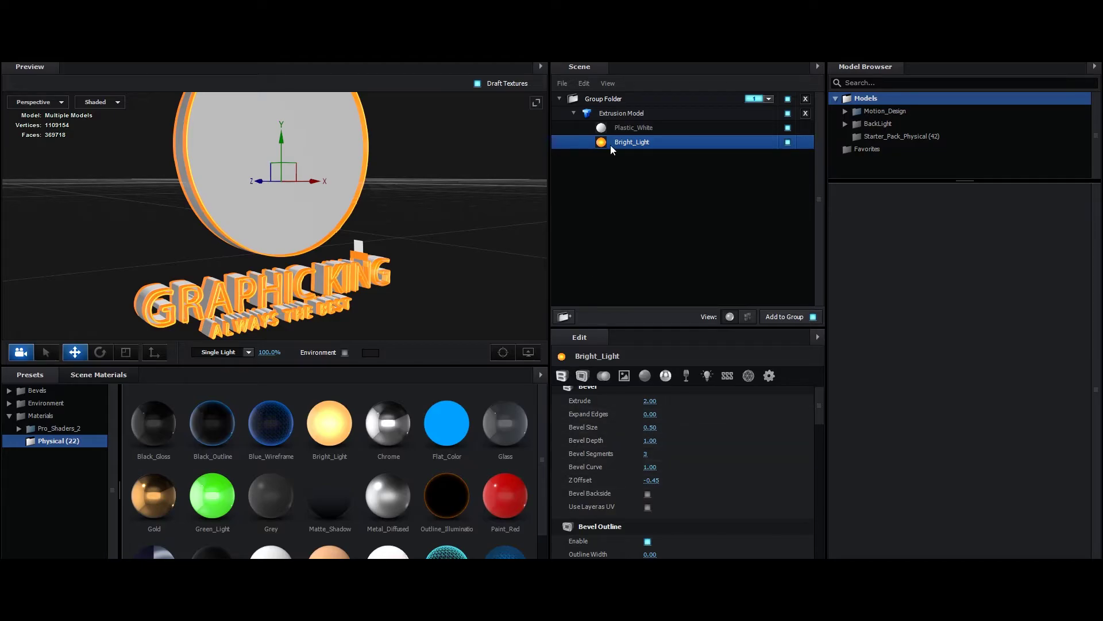
{"action": "left_click", "coordinate": [628, 111]}
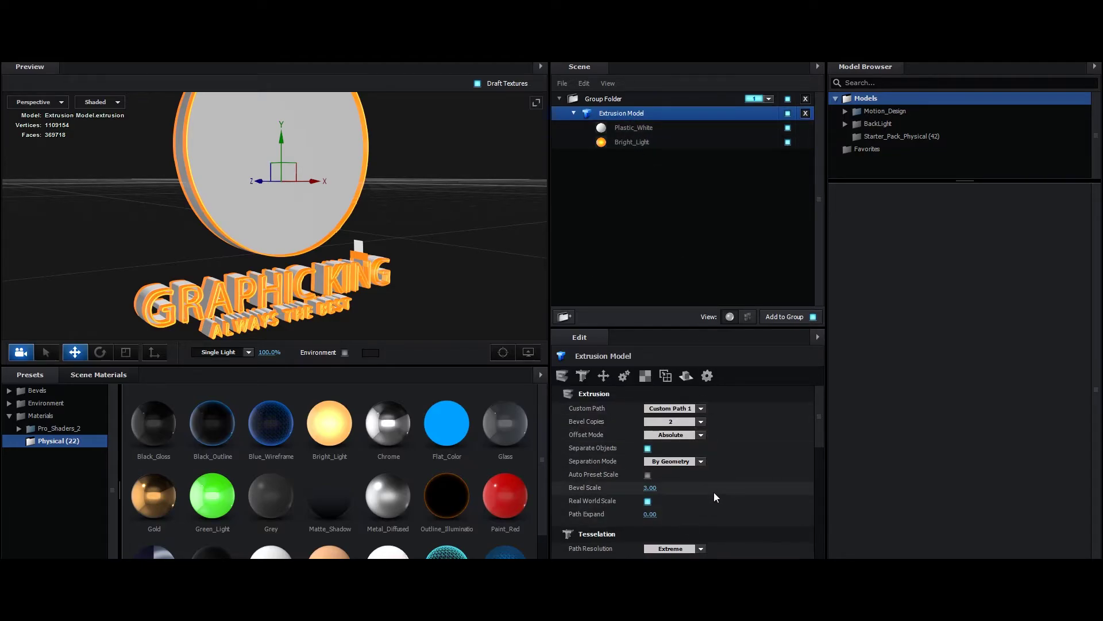
{"action": "scroll", "coordinate": [714, 492], "scroll_direction": "down", "scroll_amount": 6}
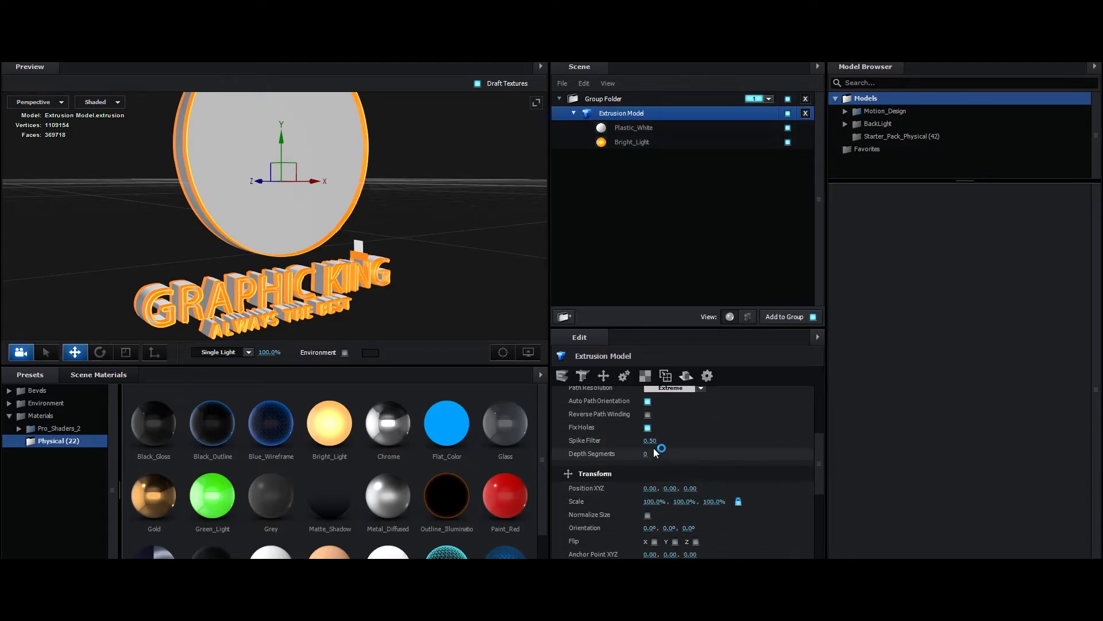
{"action": "left_click", "coordinate": [650, 441]}
{"action": "type", "text": "1"}
{"action": "key", "text": "Return"}
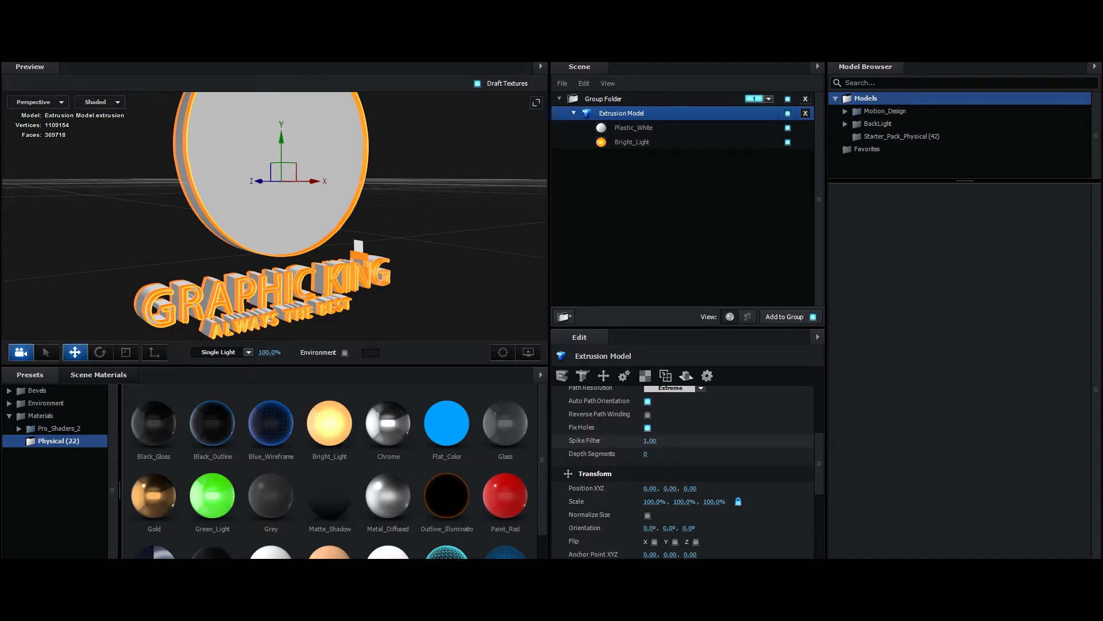
{"action": "left_click", "coordinate": [633, 139]}
{"action": "left_click_drag", "start_coordinate": [416, 236], "coordinate": [410, 236]}
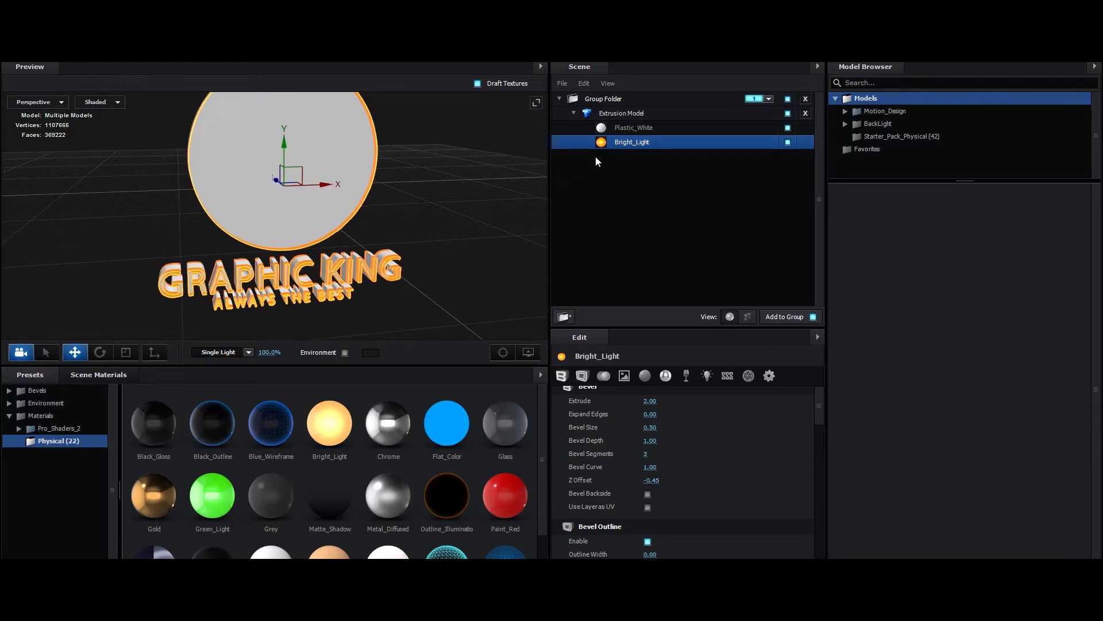
Assign the Extrusion Model to Channel 1 for Auxiliary Animation
{"action": "left_click", "coordinate": [682, 113]}
{"action": "right_click", "coordinate": [693, 117]}
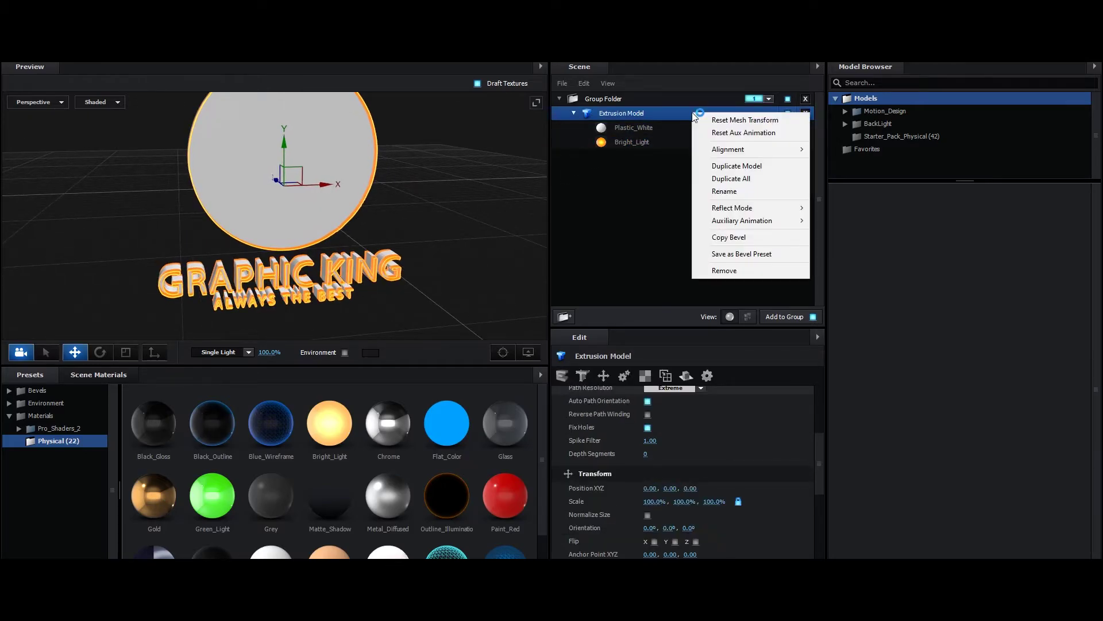
{"action": "mouse_move", "coordinate": [756, 222]}
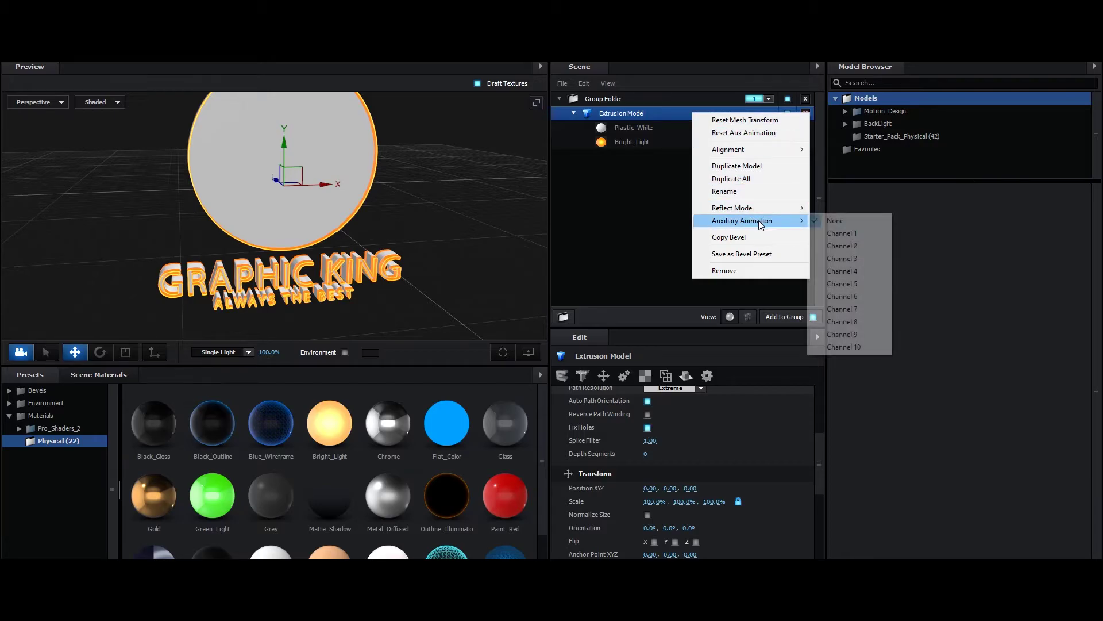
{"action": "left_click", "coordinate": [859, 234]}
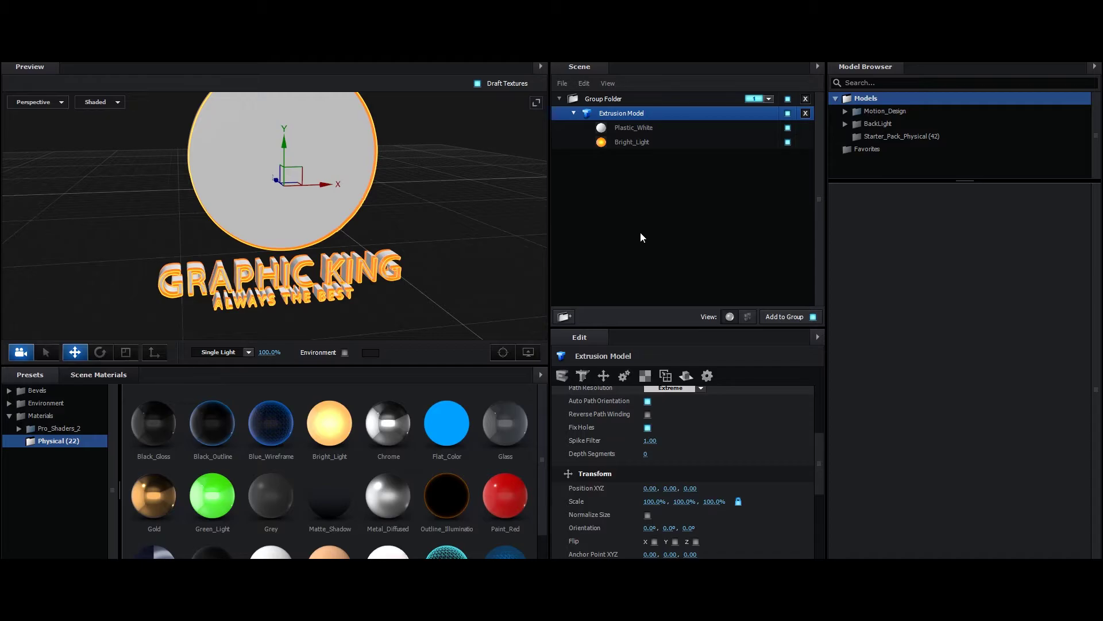
Inspect the logo's side edges and add a plane primitive to the scene
{"action": "left_click_drag", "start_coordinate": [389, 221], "coordinate": [469, 264]}
{"action": "left_click_drag", "start_coordinate": [319, 247], "coordinate": [375, 217]}
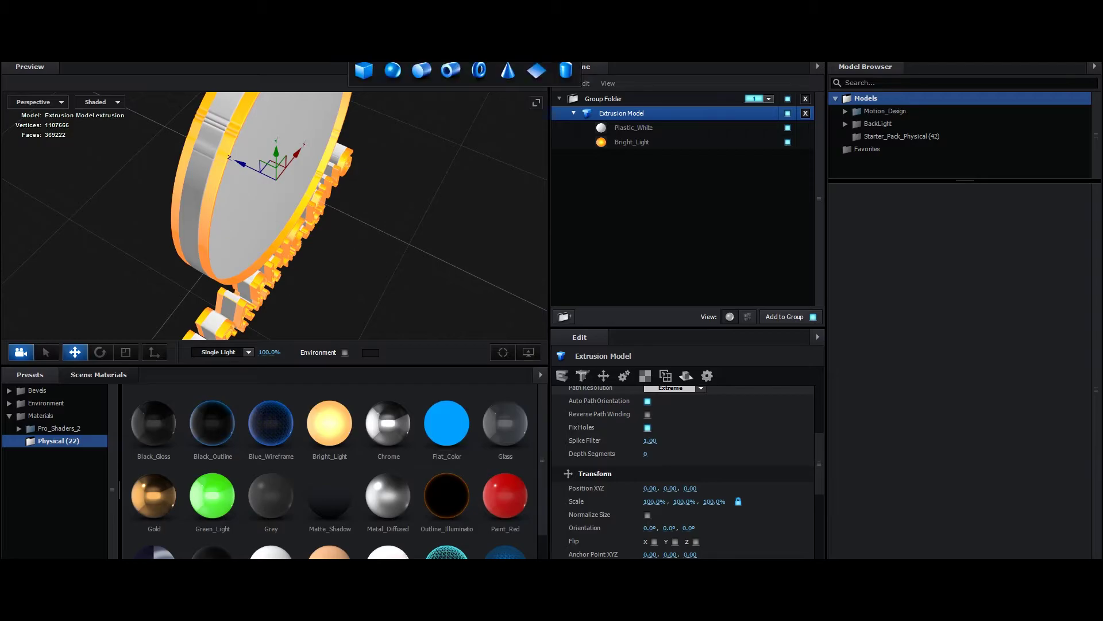
{"action": "left_click", "coordinate": [521, 68]}
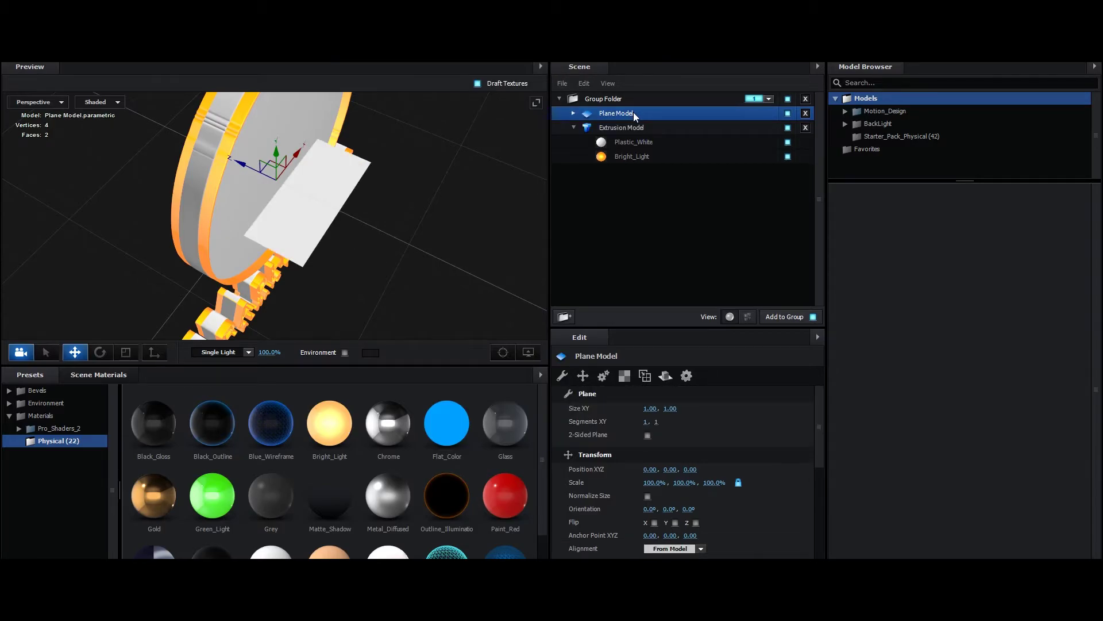
Set the Plane Model's Size XY to 10.00 by 10.00 and view it against the logo
{"action": "left_click", "coordinate": [652, 408]}
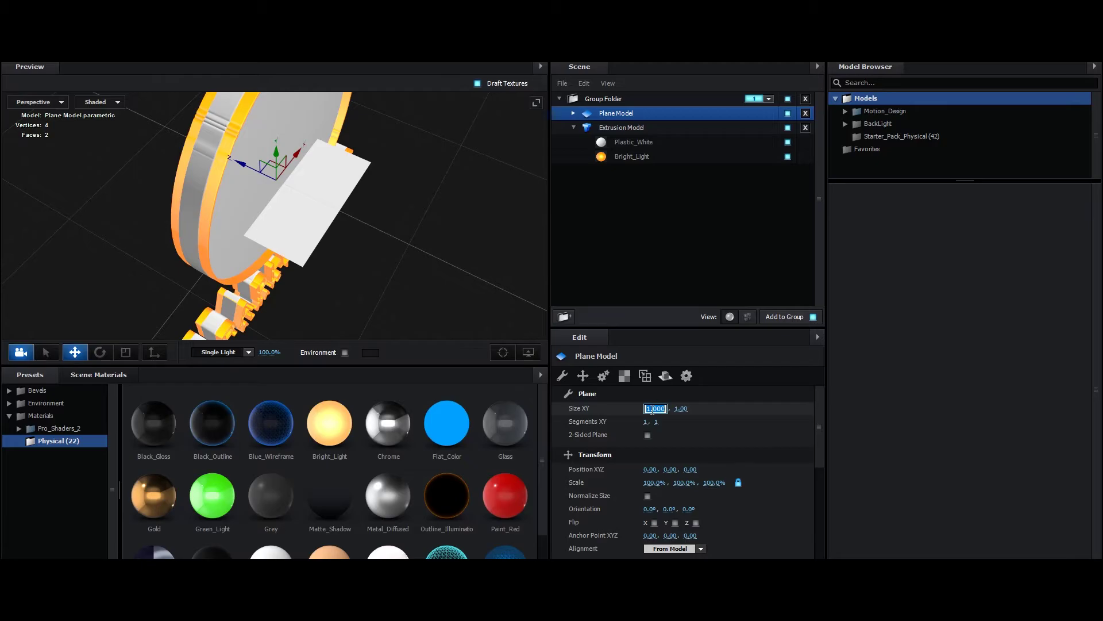
{"action": "type", "text": "10"}
{"action": "key", "text": "Return"}
{"action": "left_click", "coordinate": [676, 409]}
{"action": "type", "text": "10"}
{"action": "scroll", "coordinate": [382, 274], "scroll_direction": "down", "scroll_amount": 5}
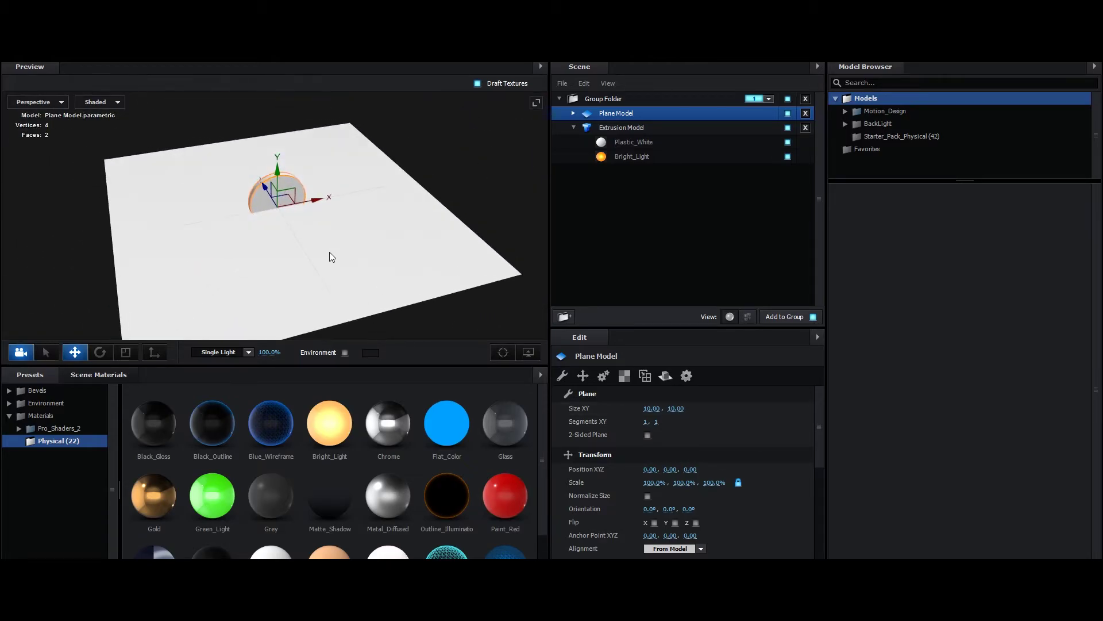
Enlarge the Plane Model to a Size XY of 50.00 by 50.00
{"action": "left_click", "coordinate": [645, 411]}
{"action": "type", "text": "50"}
{"action": "key", "text": "Return"}
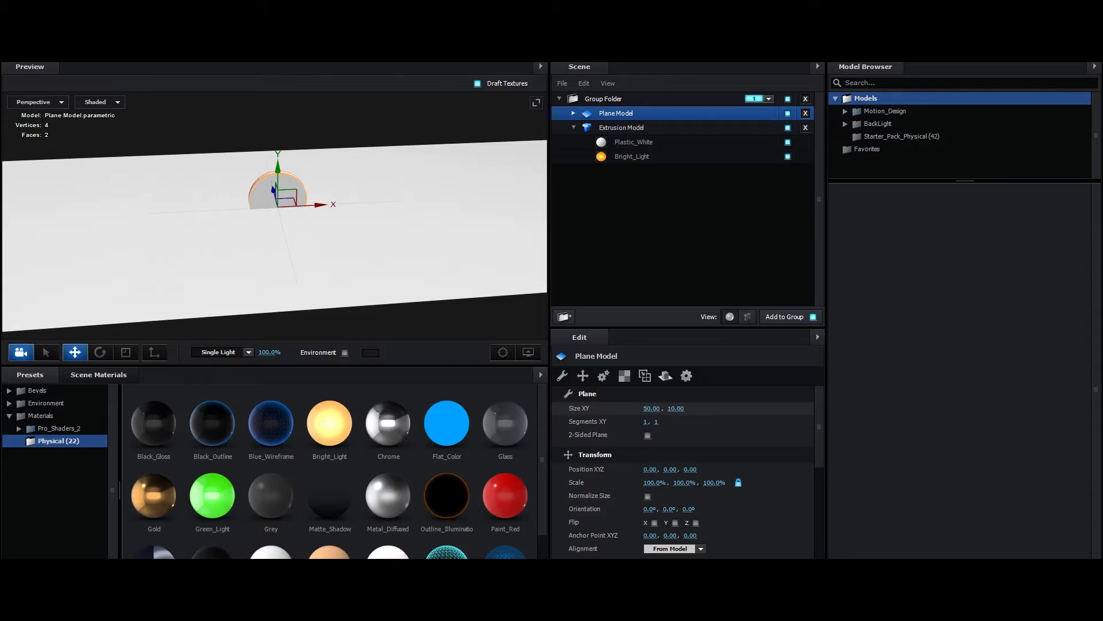
{"action": "left_click", "coordinate": [681, 409]}
{"action": "type", "text": "50"}
{"action": "key", "text": "Return"}
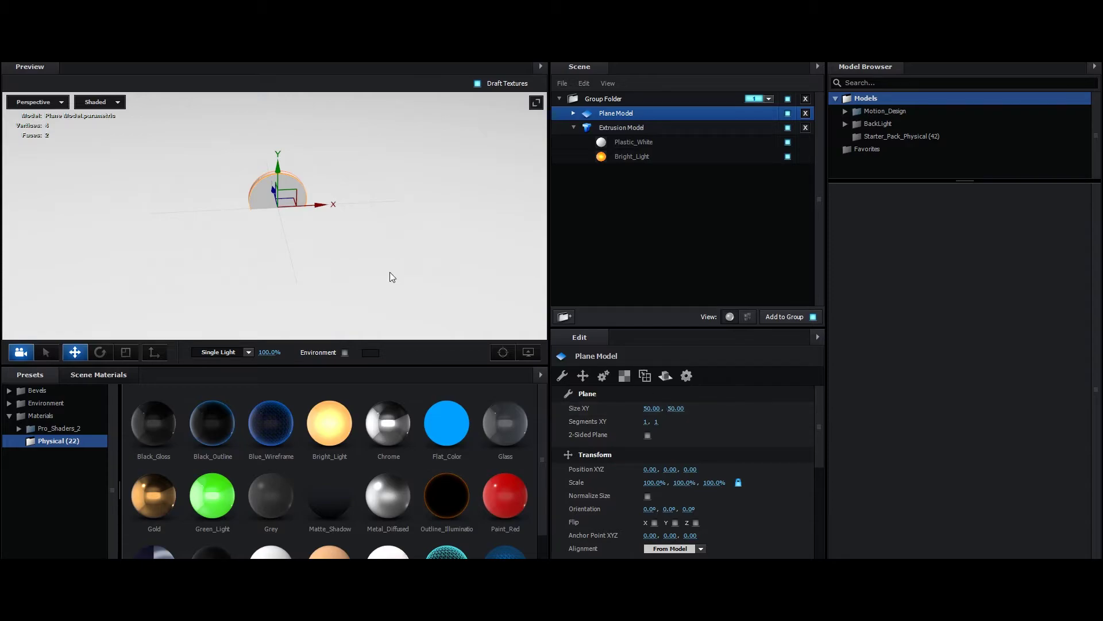
Move the plane down along its Y axis to about -1.01, near the GRAPHIC KING lettering
{"action": "left_click_drag", "start_coordinate": [278, 174], "coordinate": [277, 253]}
{"action": "scroll", "coordinate": [277, 254], "scroll_direction": "up", "scroll_amount": 3}
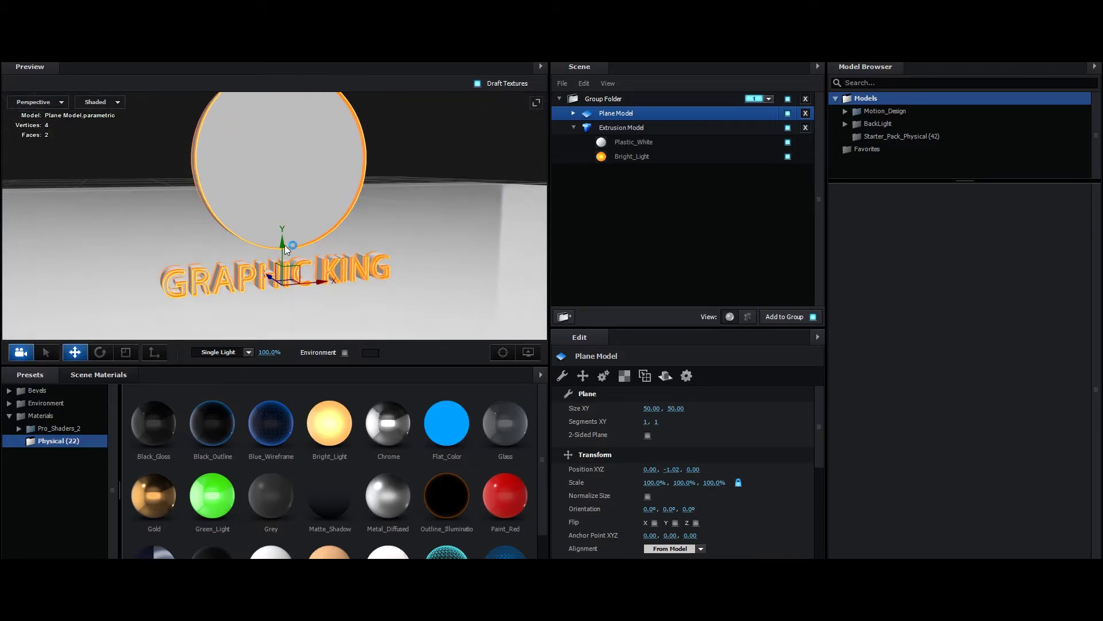
{"action": "left_click_drag", "start_coordinate": [284, 241], "coordinate": [282, 243]}
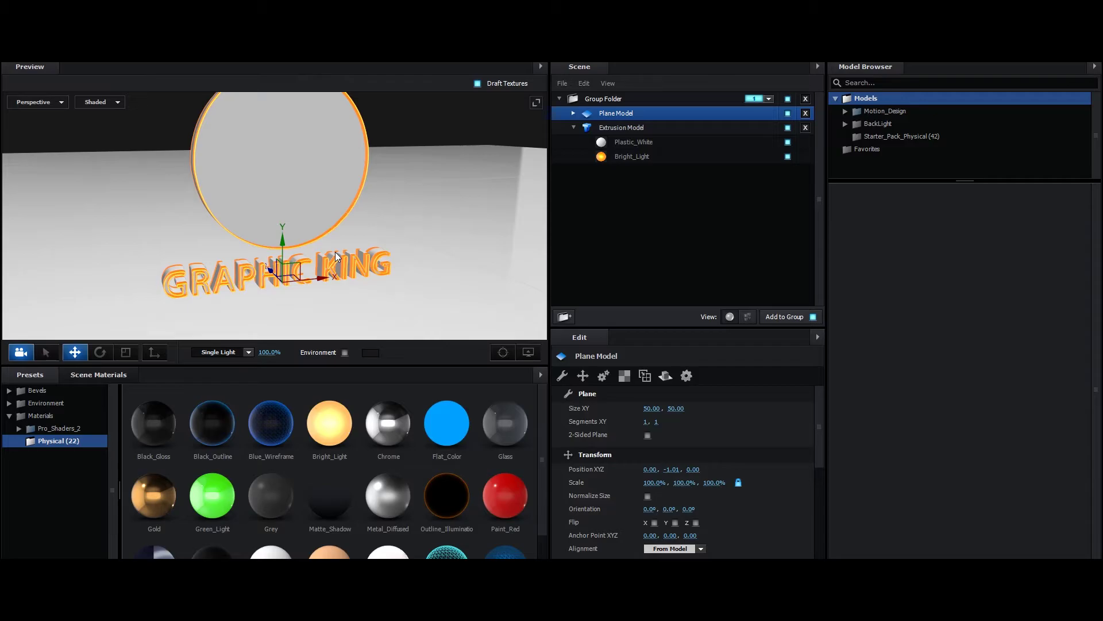
Apply the Chrome preset from the Physical materials to the Plane Model's default material
{"action": "left_click", "coordinate": [574, 112]}
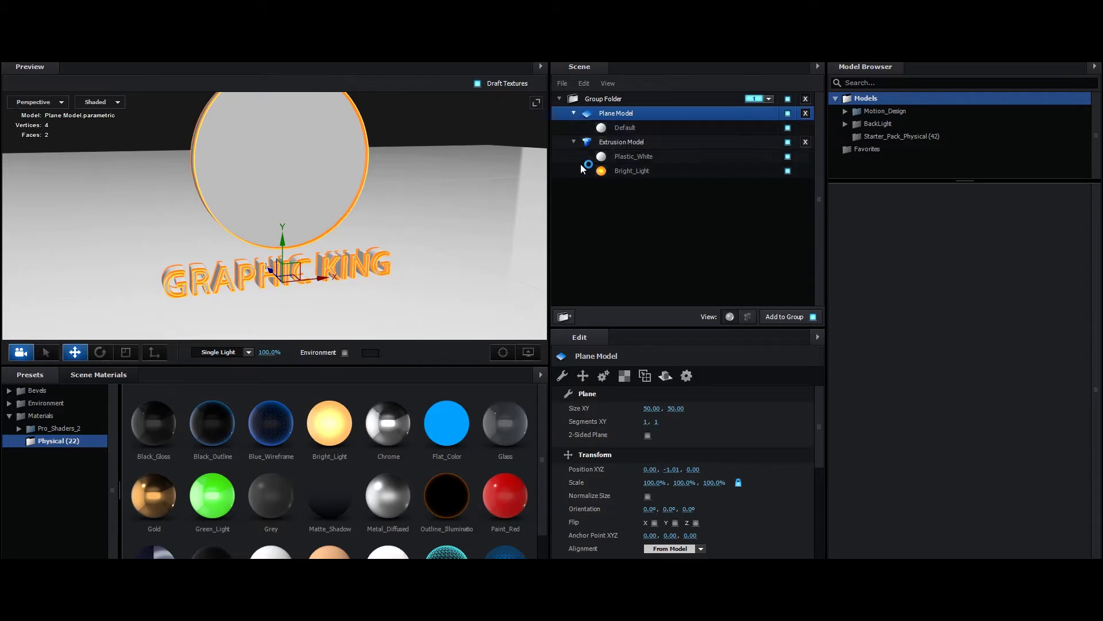
{"action": "left_click_drag", "start_coordinate": [388, 430], "coordinate": [655, 127]}
{"action": "mouse_move", "coordinate": [416, 284]}
{"action": "left_mouse_down"}
{"action": "mouse_move", "coordinate": [401, 288]}
{"action": "mouse_move", "coordinate": [417, 284]}
{"action": "left_mouse_up"}
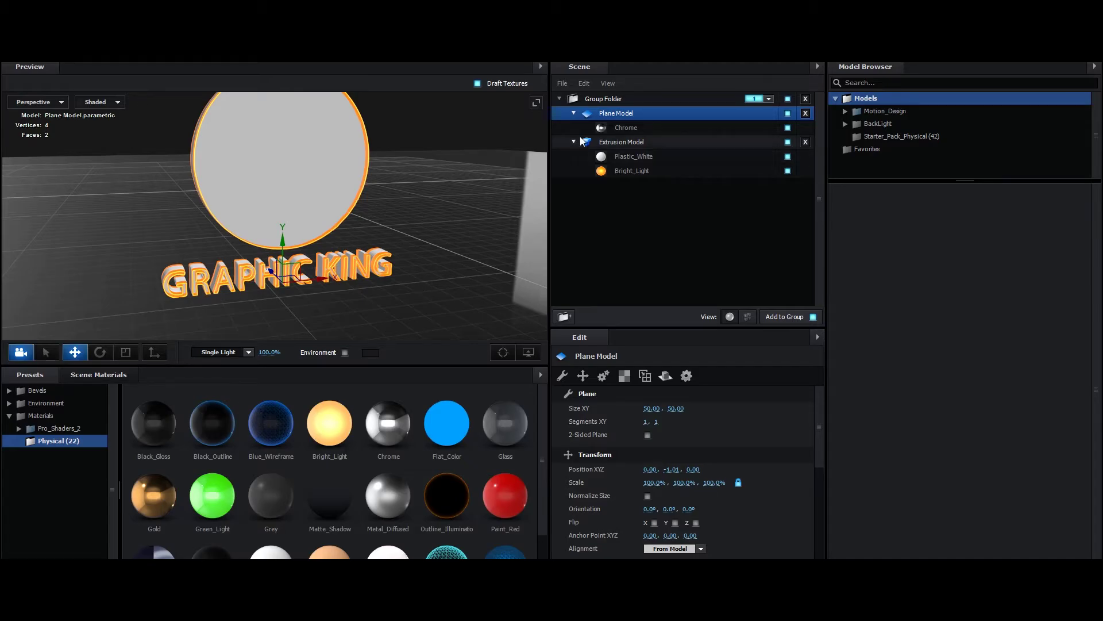
Set the Plane Model's Reflect Mode to Environment
{"action": "right_click", "coordinate": [659, 114]}
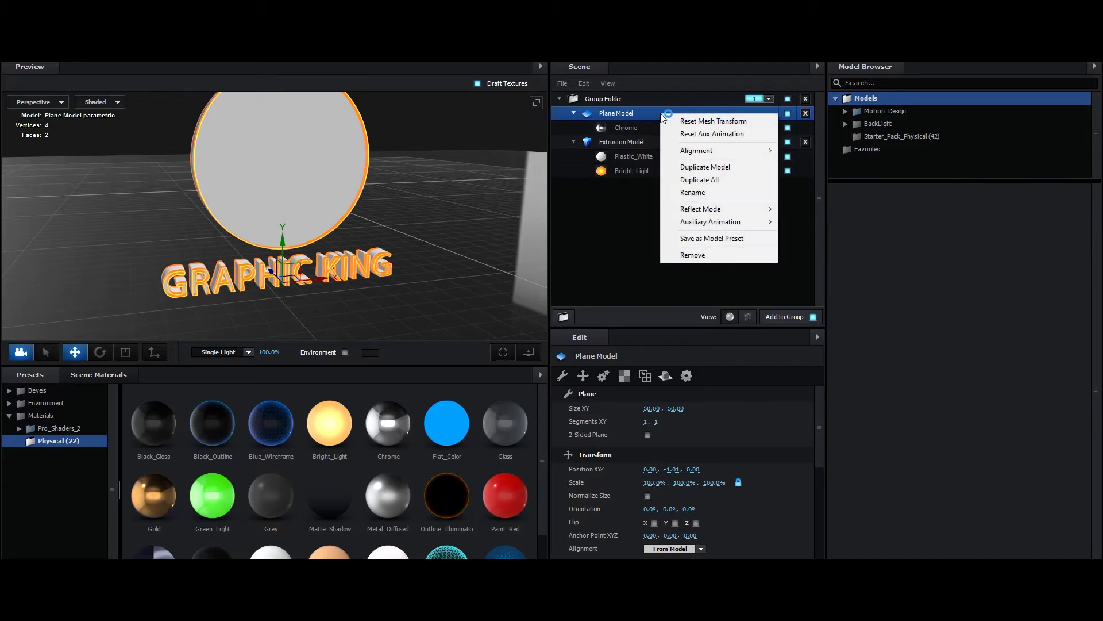
{"action": "mouse_move", "coordinate": [722, 211]}
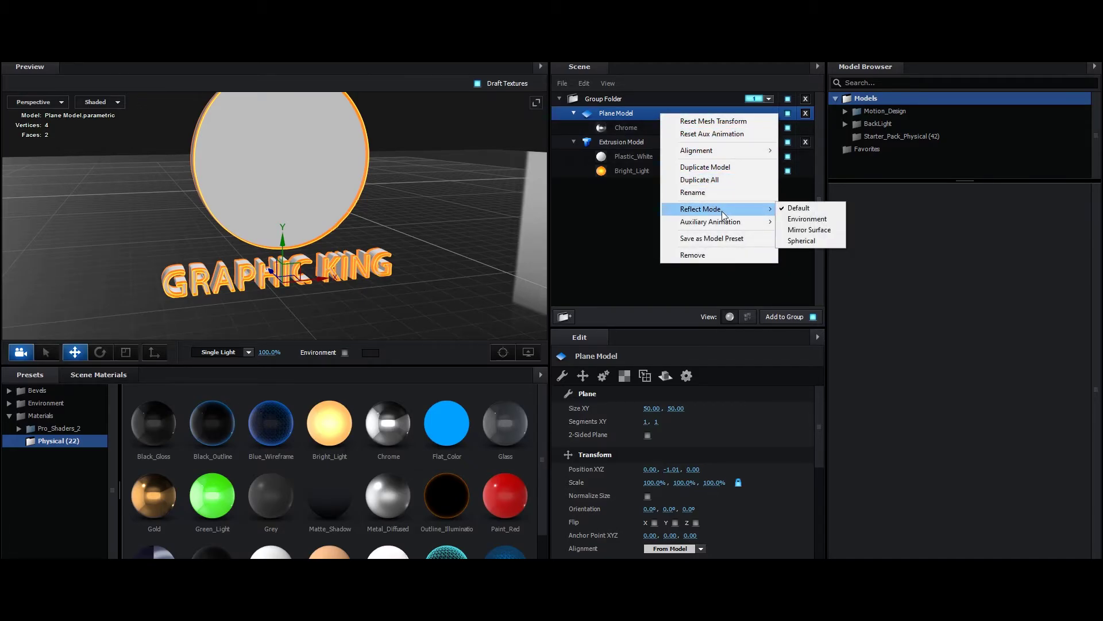
{"action": "left_click", "coordinate": [791, 221]}
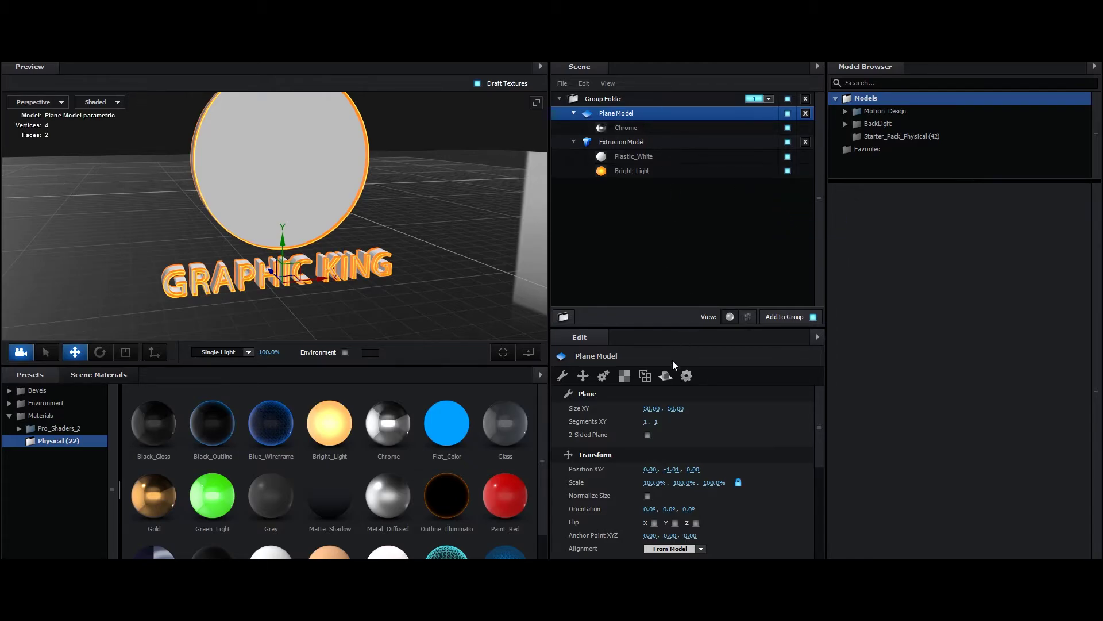
Change the Plane Model's Reflect Mode to Mirror Surface in its edit settings
{"action": "left_click", "coordinate": [665, 376]}
{"action": "left_click", "coordinate": [702, 408]}
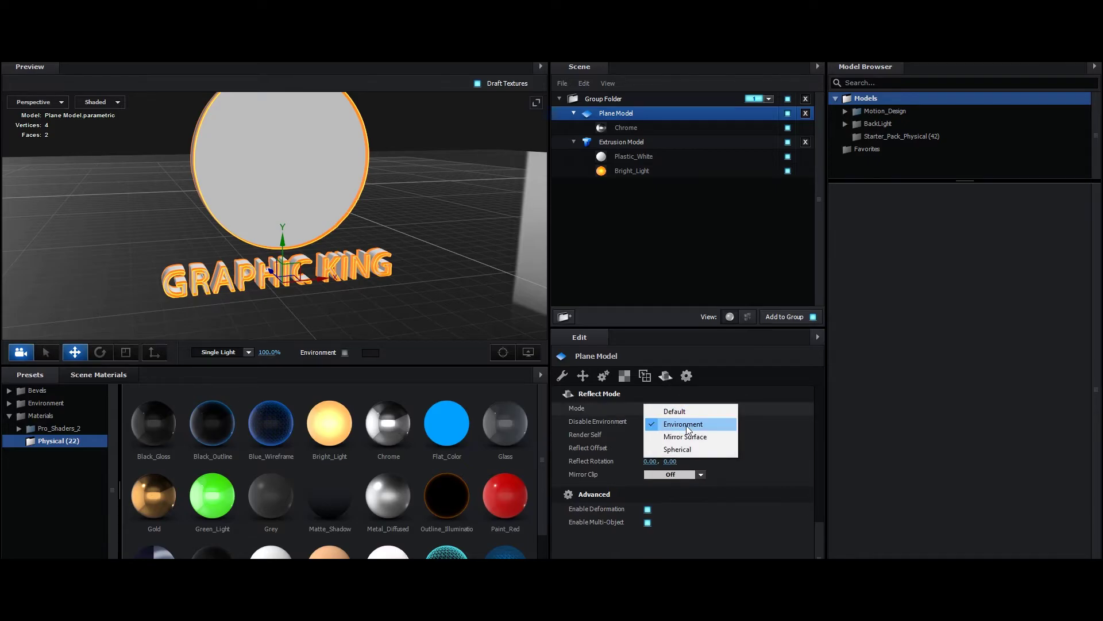
{"action": "left_click", "coordinate": [692, 437]}
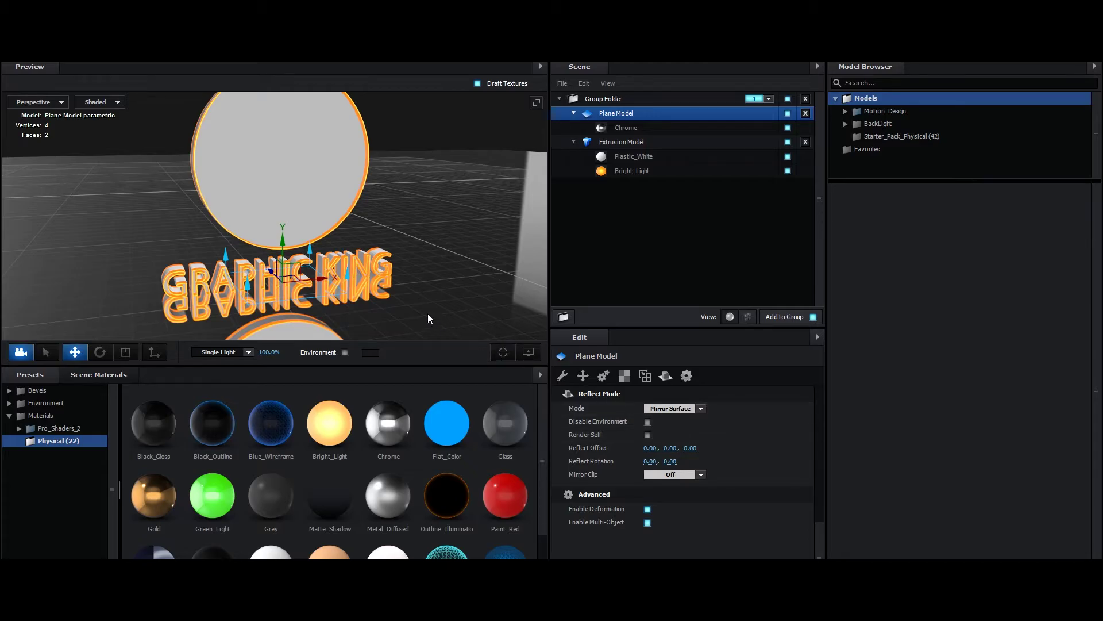
Lower the mirror plane along its Y axis until it sits beneath the ALWAYS THE BEST line
{"action": "left_click_drag", "start_coordinate": [446, 285], "coordinate": [309, 261]}
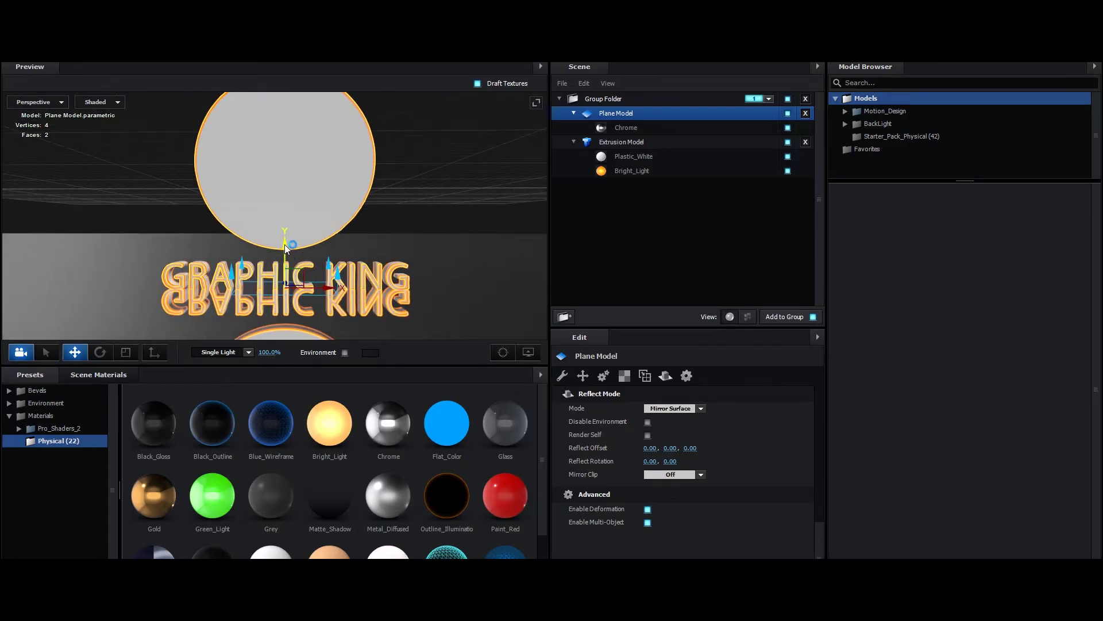
{"action": "left_click_drag", "start_coordinate": [285, 248], "coordinate": [283, 266]}
{"action": "scroll", "coordinate": [408, 273], "scroll_direction": "down", "scroll_amount": 3}
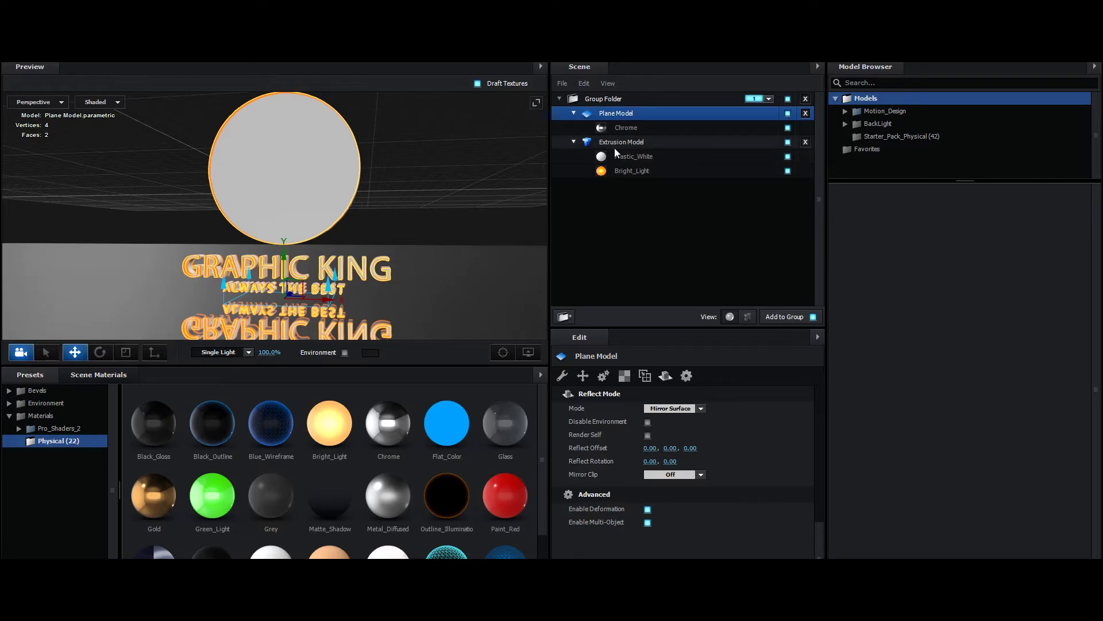
Set the Chrome material's Glossiness to 75% and check the floor reflection from a wider view
{"action": "left_click", "coordinate": [640, 128]}
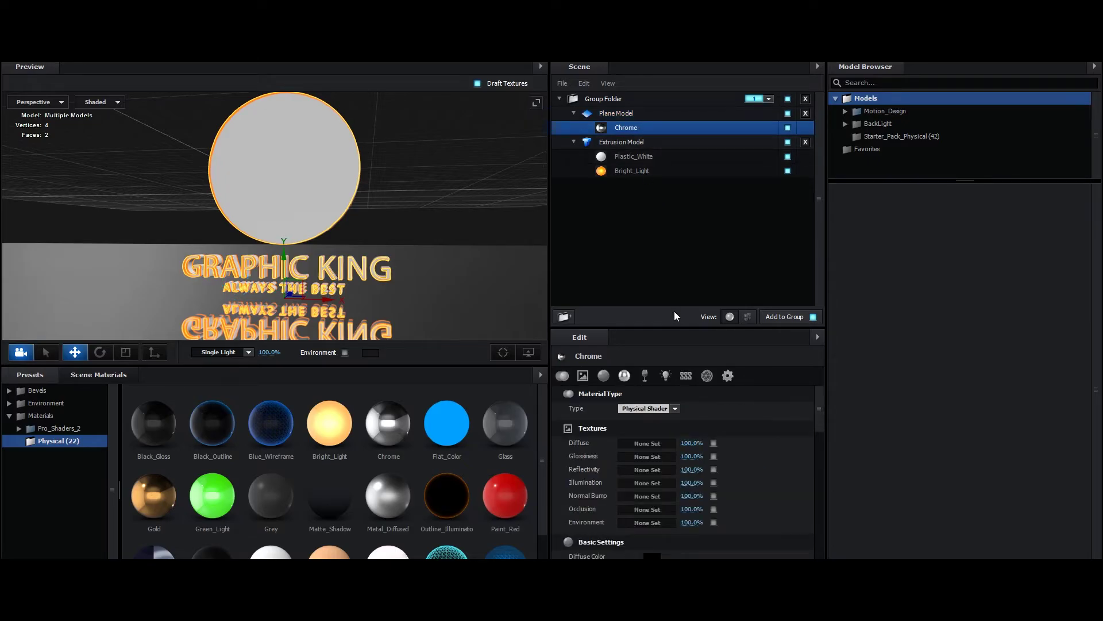
{"action": "scroll", "coordinate": [679, 362], "scroll_direction": "down", "scroll_amount": 4}
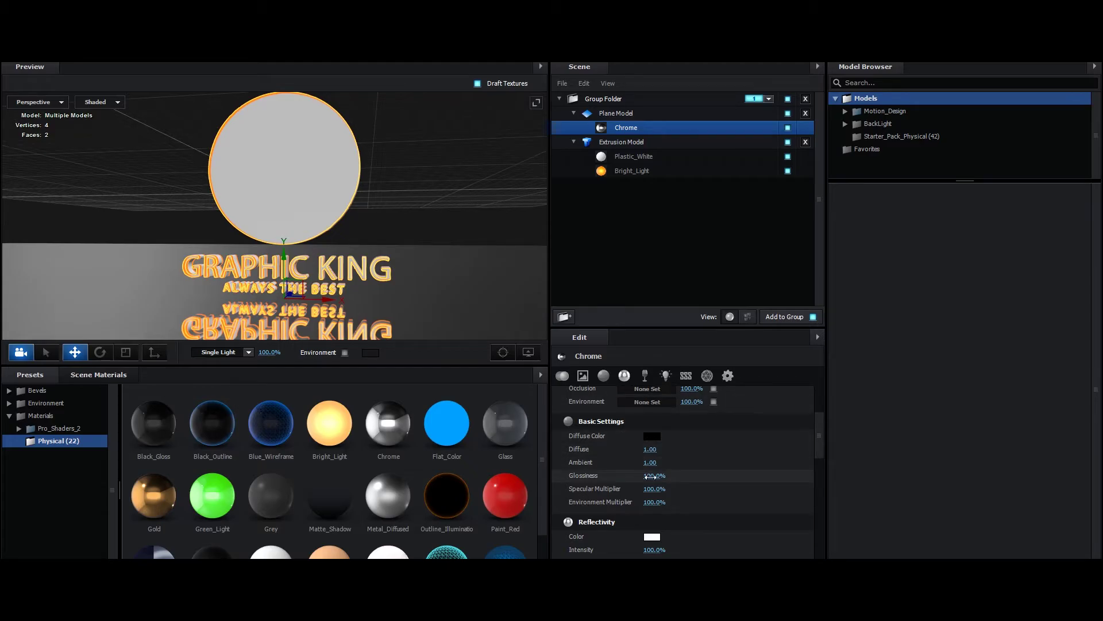
{"action": "left_click", "coordinate": [648, 476]}
{"action": "type", "text": "75"}
{"action": "key", "text": "Return"}
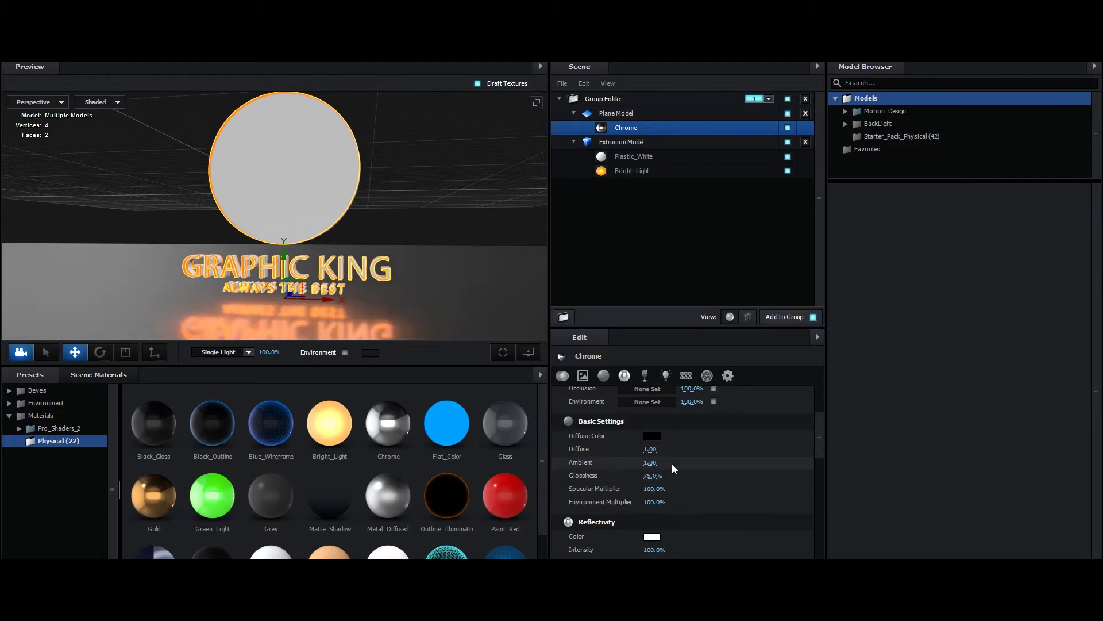
{"action": "mouse_move", "coordinate": [384, 268]}
{"action": "left_mouse_down"}
{"action": "mouse_move", "coordinate": [374, 301]}
{"action": "mouse_move", "coordinate": [430, 306]}
{"action": "mouse_move", "coordinate": [326, 306]}
{"action": "mouse_move", "coordinate": [326, 270]}
{"action": "mouse_move", "coordinate": [368, 277]}
{"action": "mouse_move", "coordinate": [388, 264]}
{"action": "mouse_move", "coordinate": [351, 265]}
{"action": "mouse_move", "coordinate": [400, 262]}
{"action": "mouse_move", "coordinate": [370, 263]}
{"action": "left_mouse_up"}
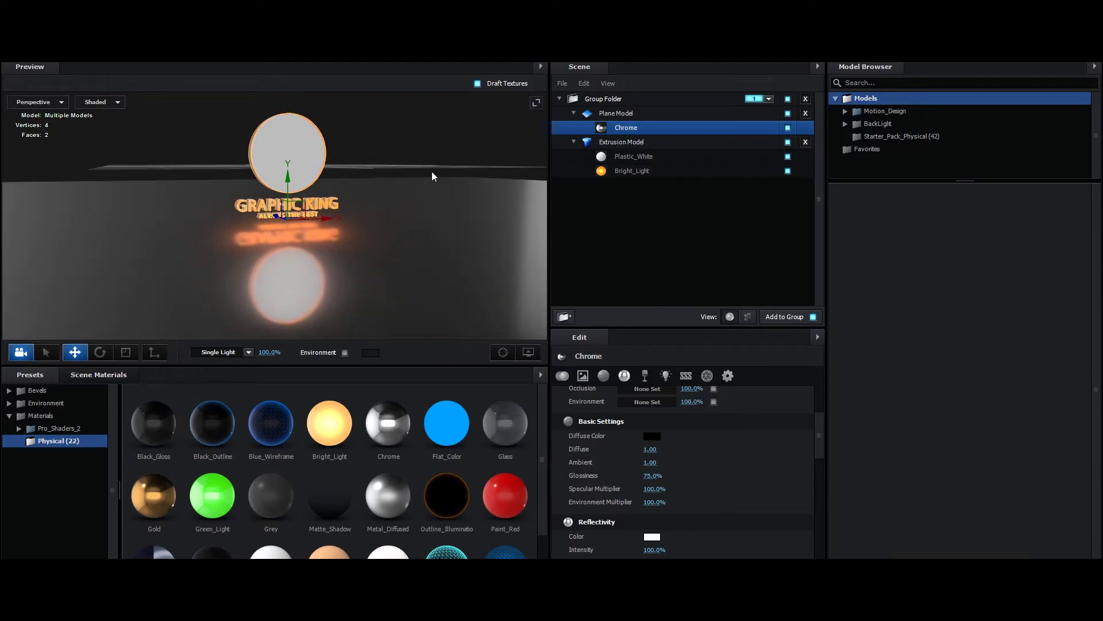
Enable Matte Shadow and Matte Reflection in the Chrome material's advanced settings and check the floor from another angle
{"action": "left_click", "coordinate": [727, 376]}
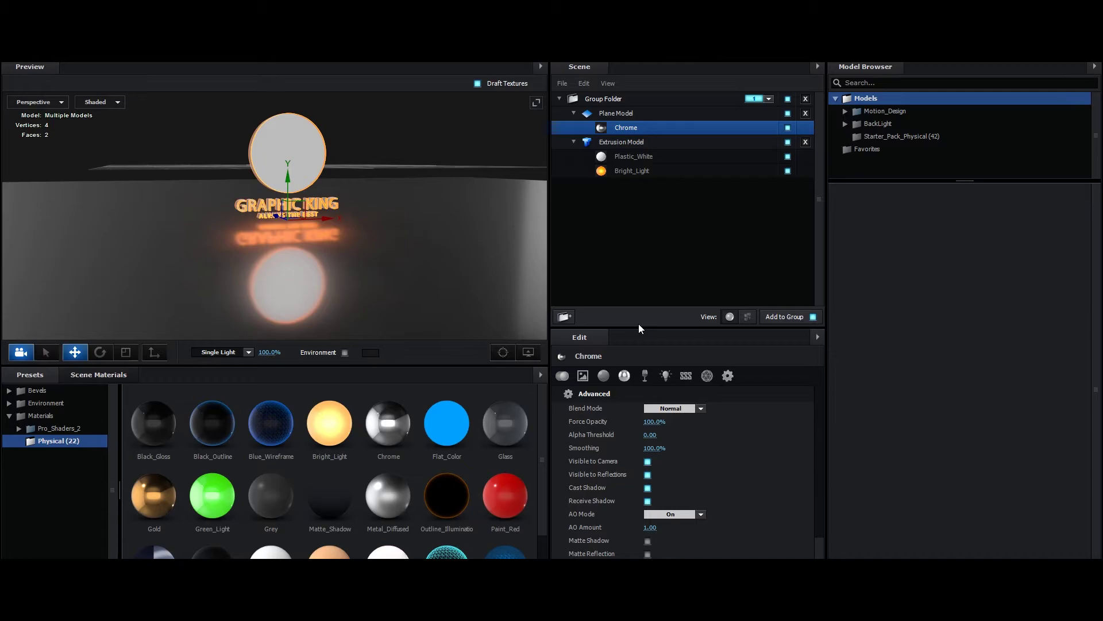
{"action": "scroll", "coordinate": [715, 489], "scroll_direction": "down", "scroll_amount": 3}
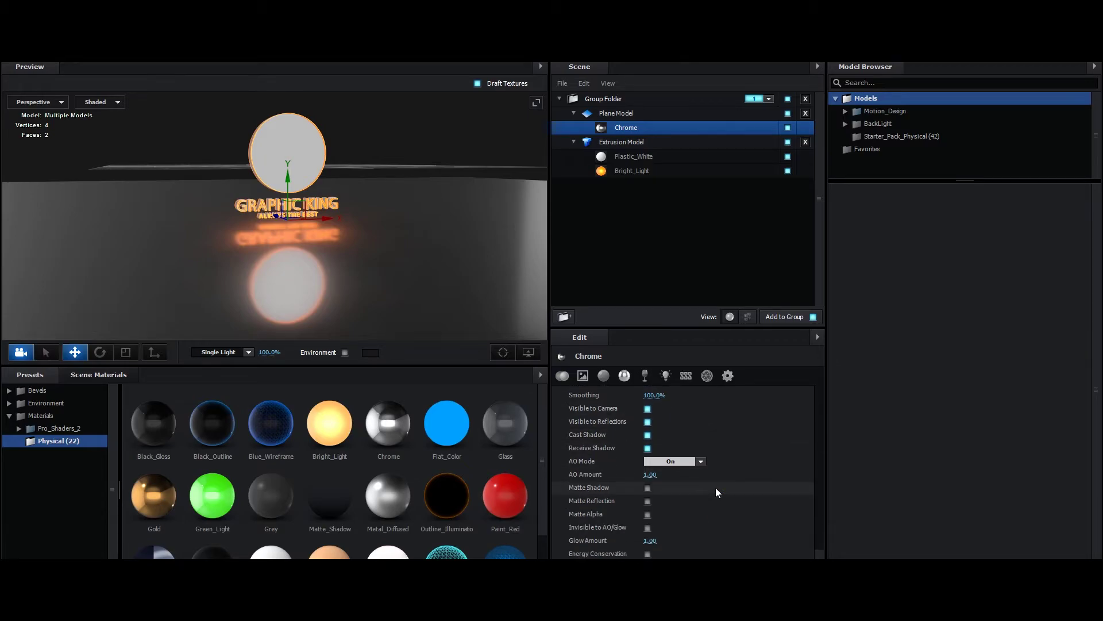
{"action": "left_click", "coordinate": [647, 487]}
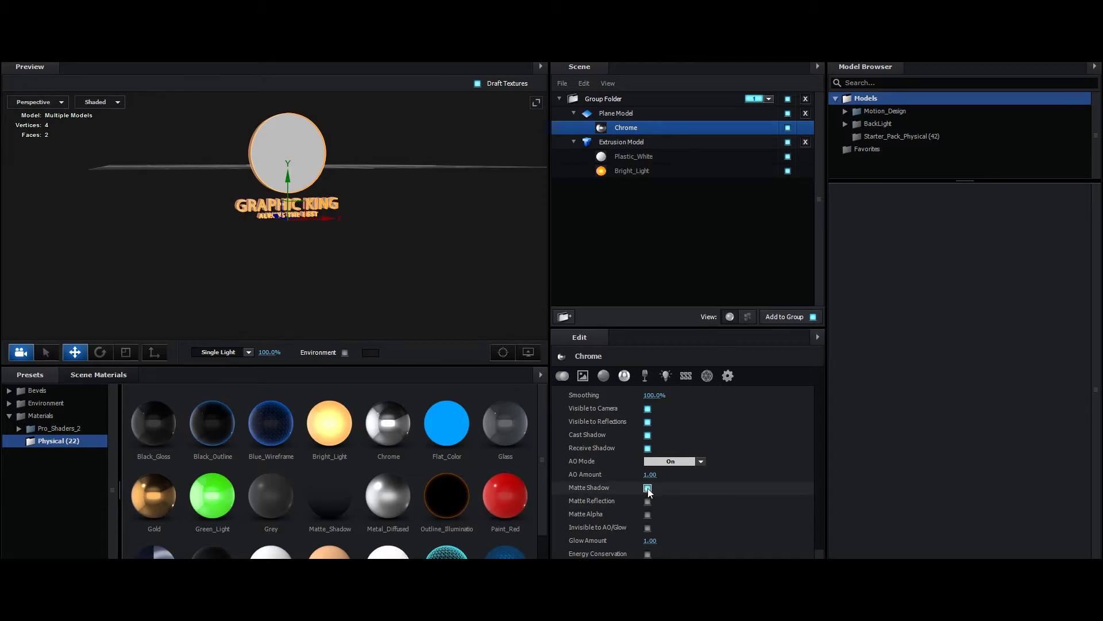
{"action": "left_click", "coordinate": [649, 501]}
{"action": "left_click_drag", "start_coordinate": [376, 246], "coordinate": [422, 260]}
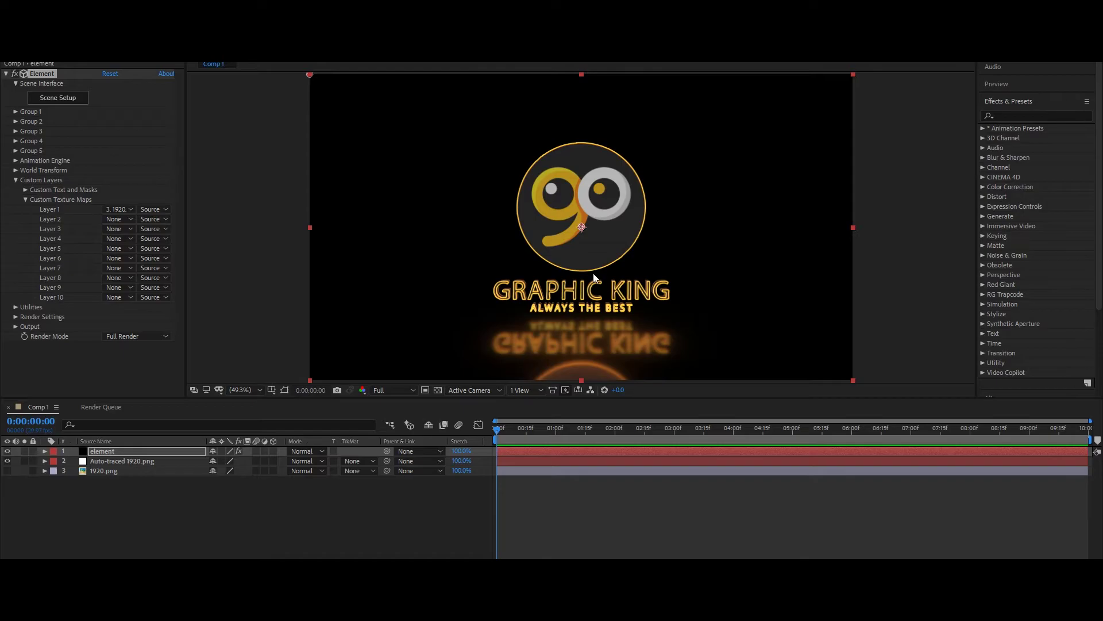
Add a new two-node camera layer named Camera 1 to the composition with its default settings
{"action": "left_click", "coordinate": [167, 505]}
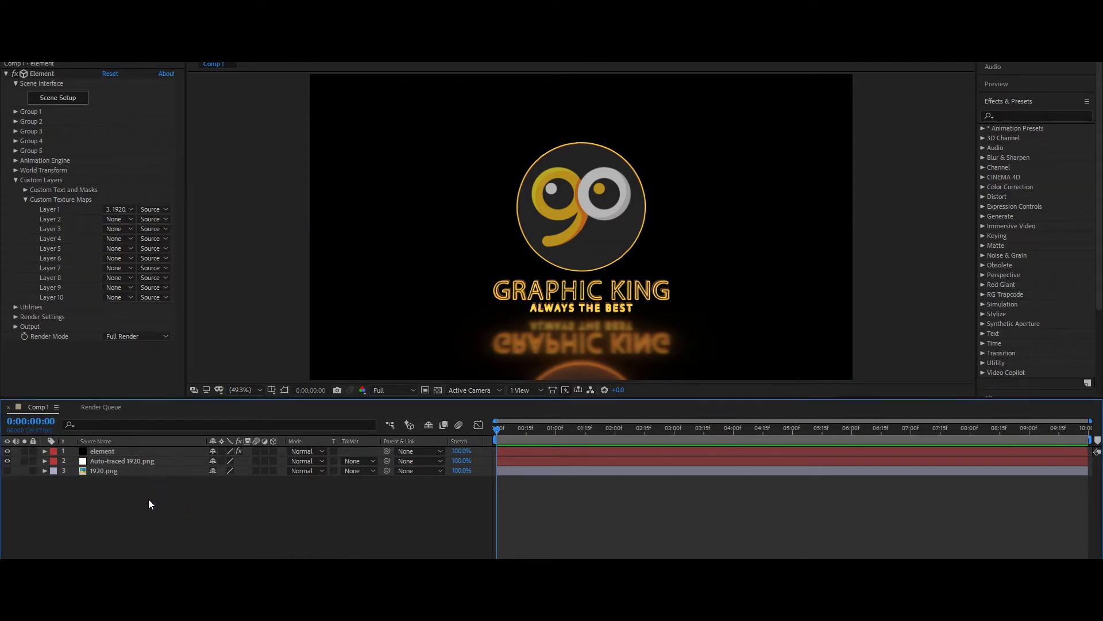
{"action": "right_click", "coordinate": [148, 499]}
{"action": "mouse_move", "coordinate": [281, 373]}
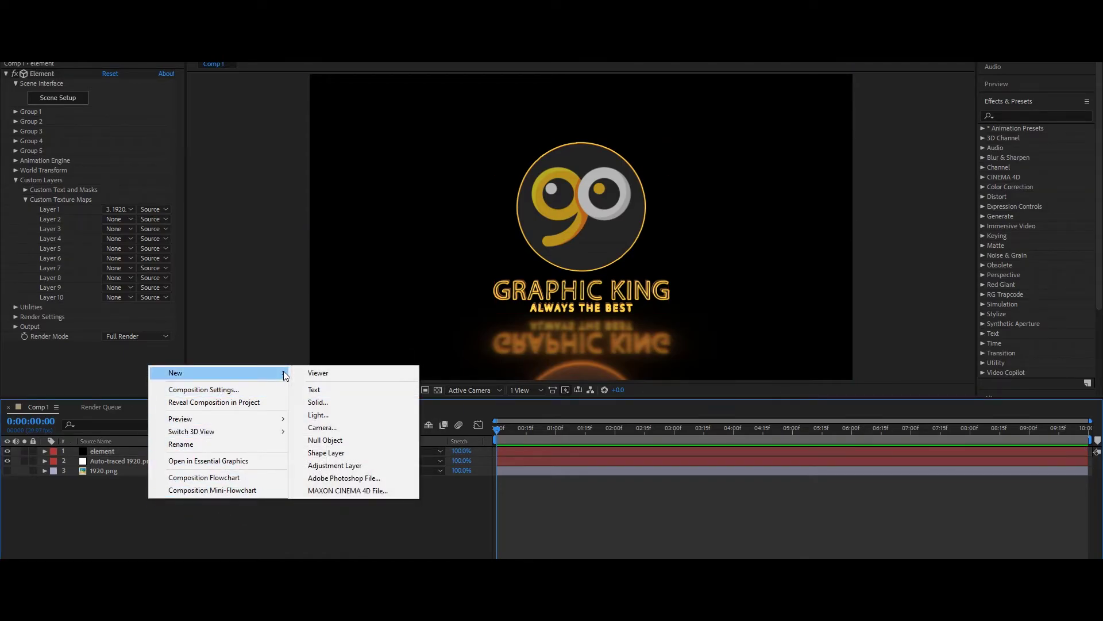
{"action": "left_click", "coordinate": [321, 428]}
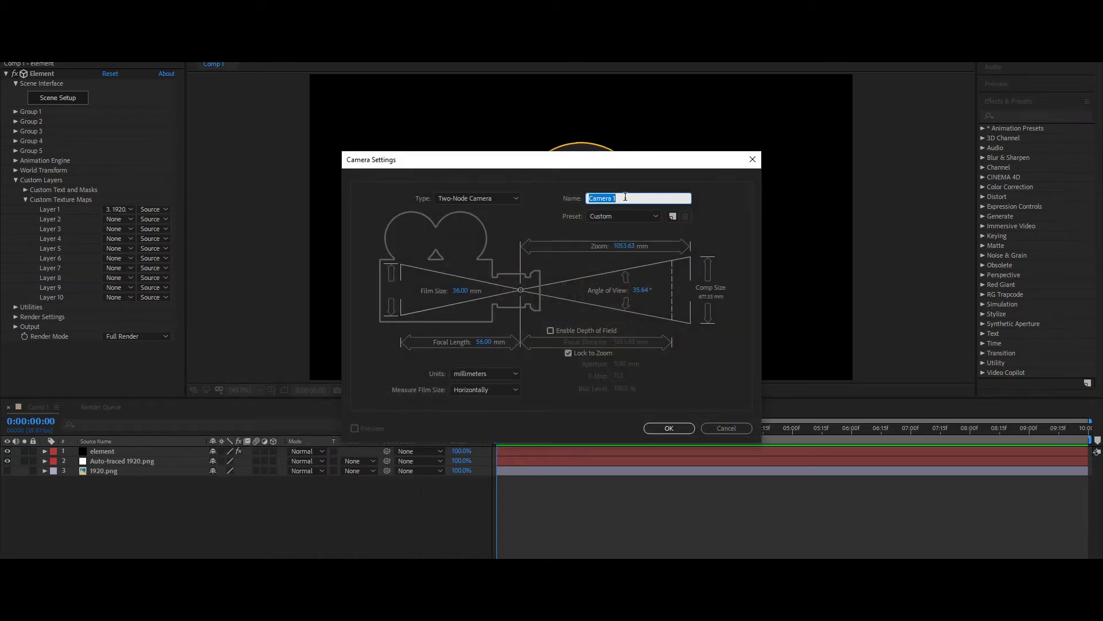
{"action": "left_click", "coordinate": [669, 428]}
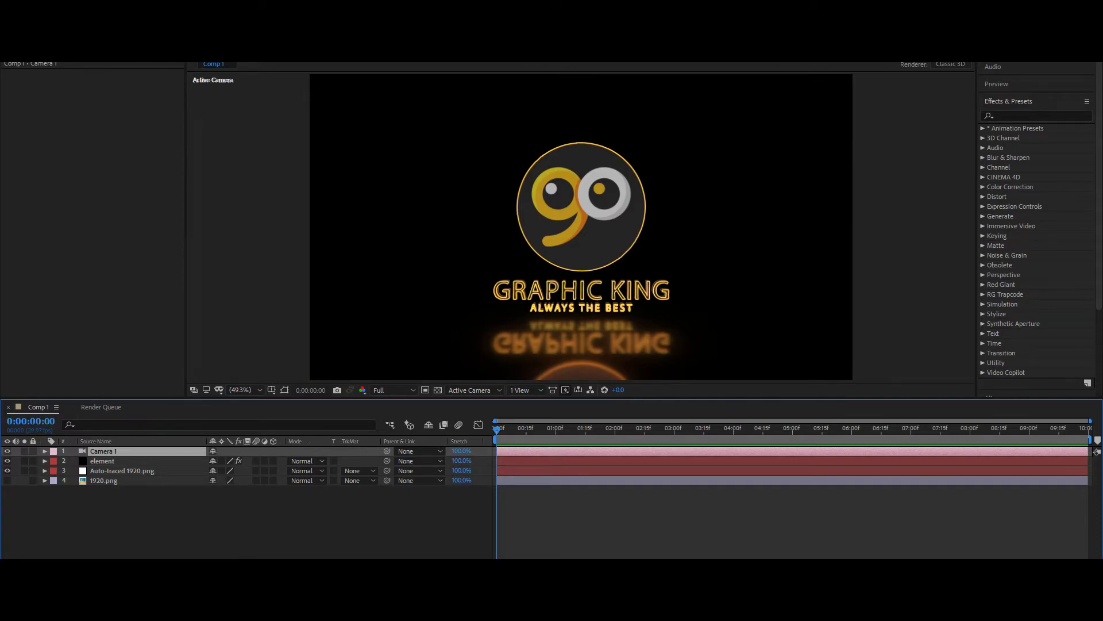
Pull the camera back from the logo with the Track Z Camera Tool and hide the Auto-traced 1920.png layer
{"action": "left_click", "coordinate": [88, 23]}
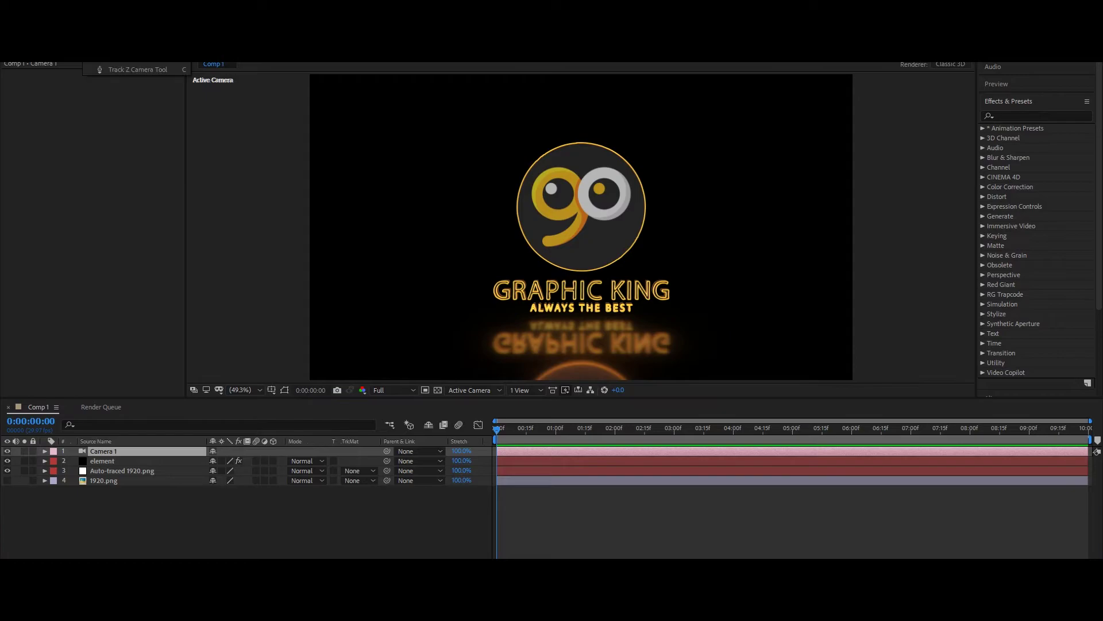
{"action": "left_click", "coordinate": [113, 69]}
{"action": "left_click_drag", "start_coordinate": [588, 216], "coordinate": [570, 271]}
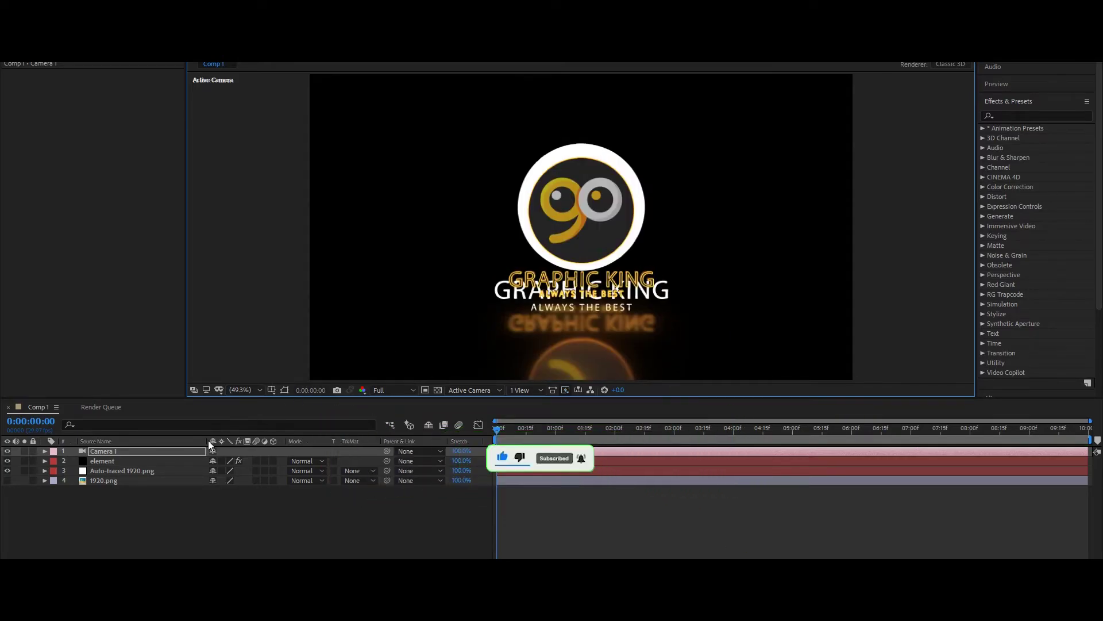
{"action": "left_click", "coordinate": [8, 471]}
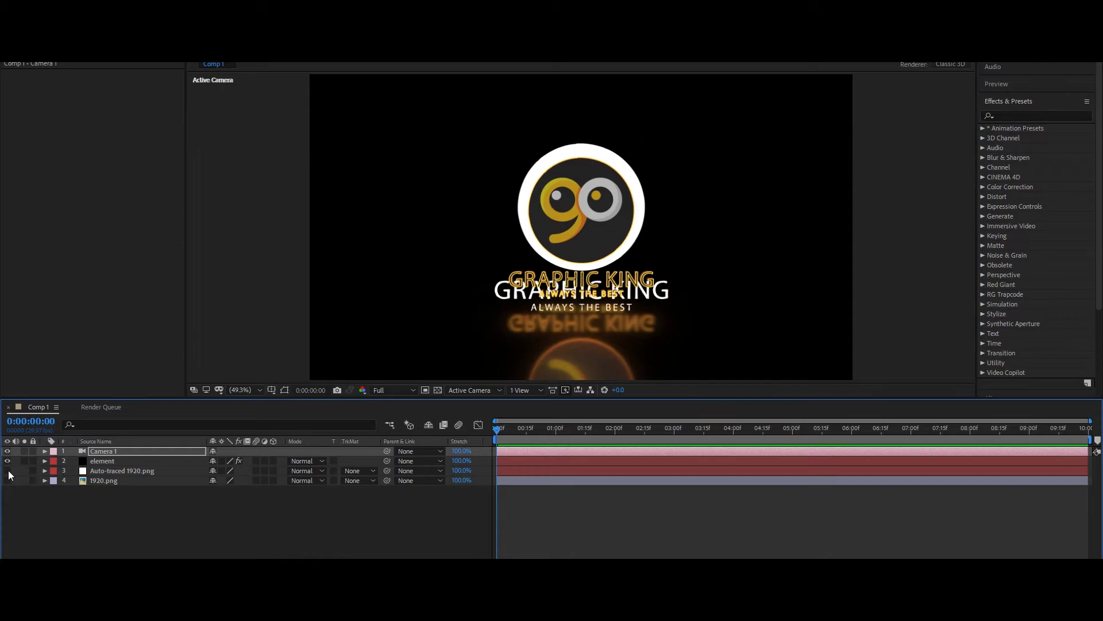
{"action": "left_click", "coordinate": [587, 196]}
{"action": "left_click_drag", "start_coordinate": [586, 196], "coordinate": [585, 225]}
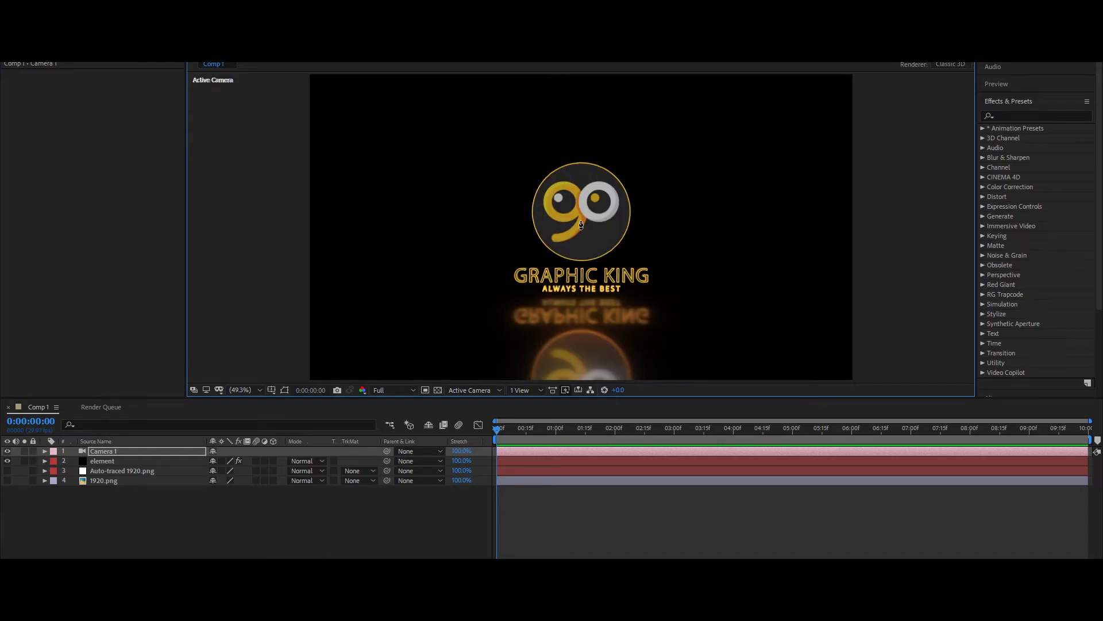
Visit the element layer's Scene Setup, and keyframe Rotation Y of Group 1's aux Channel 1 at 0° at 0:00:00:00
{"action": "left_click", "coordinate": [120, 460]}
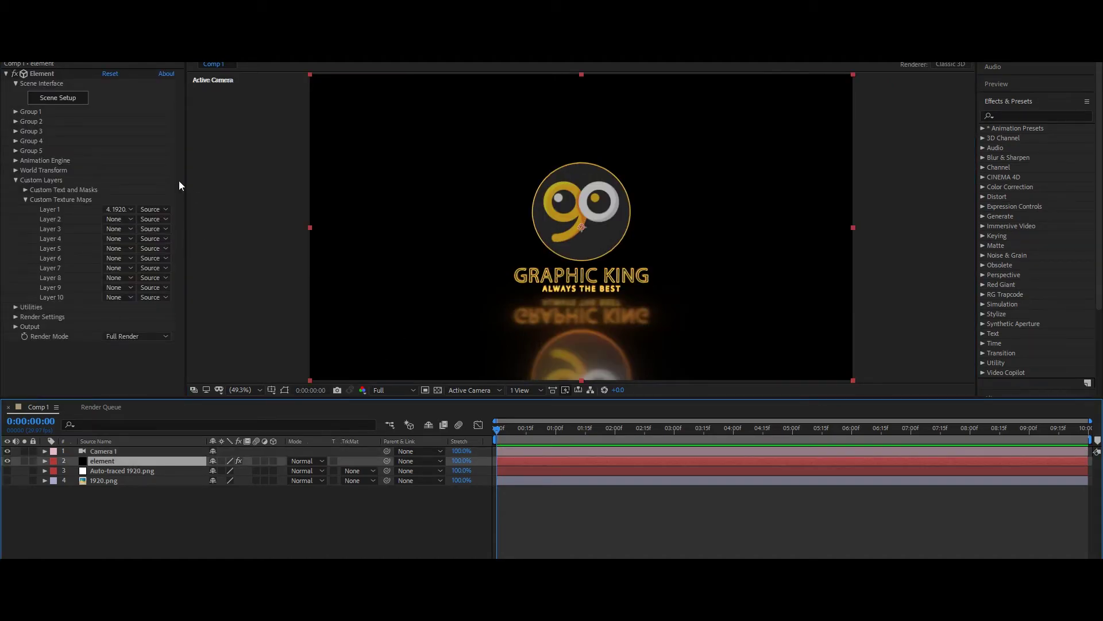
{"action": "left_click", "coordinate": [58, 98]}
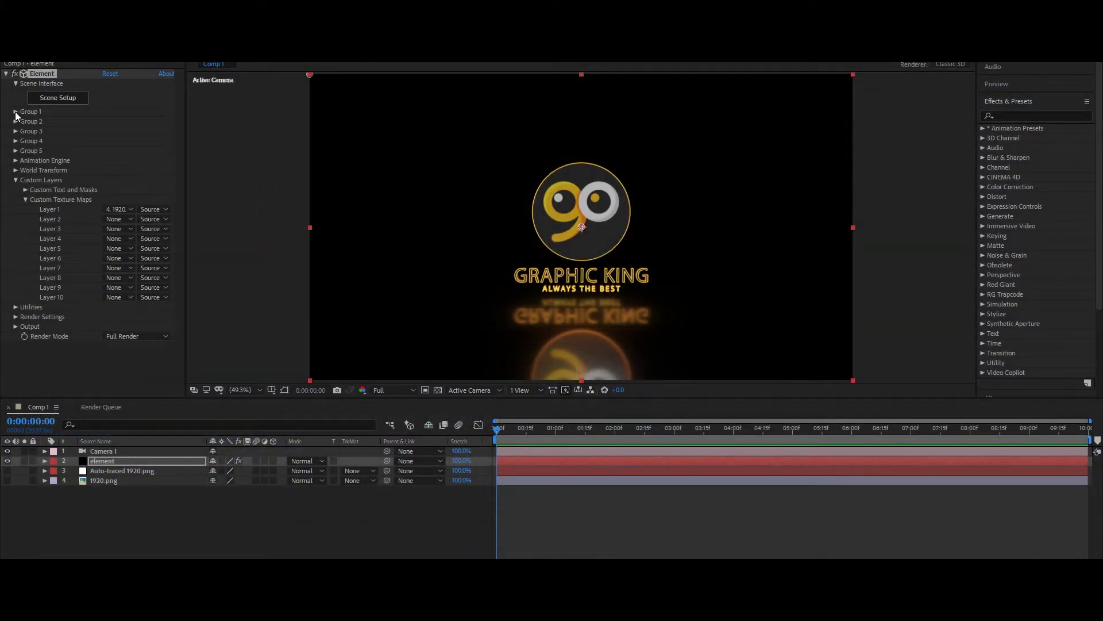
{"action": "left_click", "coordinate": [15, 111]}
{"action": "left_click", "coordinate": [25, 160]}
{"action": "left_click", "coordinate": [26, 151]}
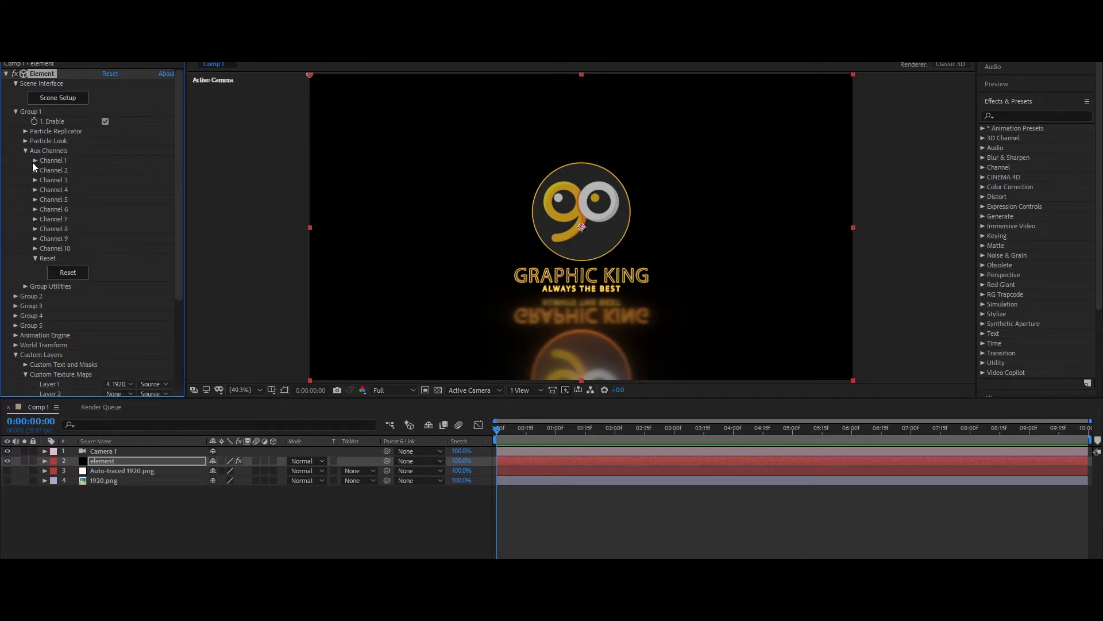
{"action": "left_click", "coordinate": [35, 161]}
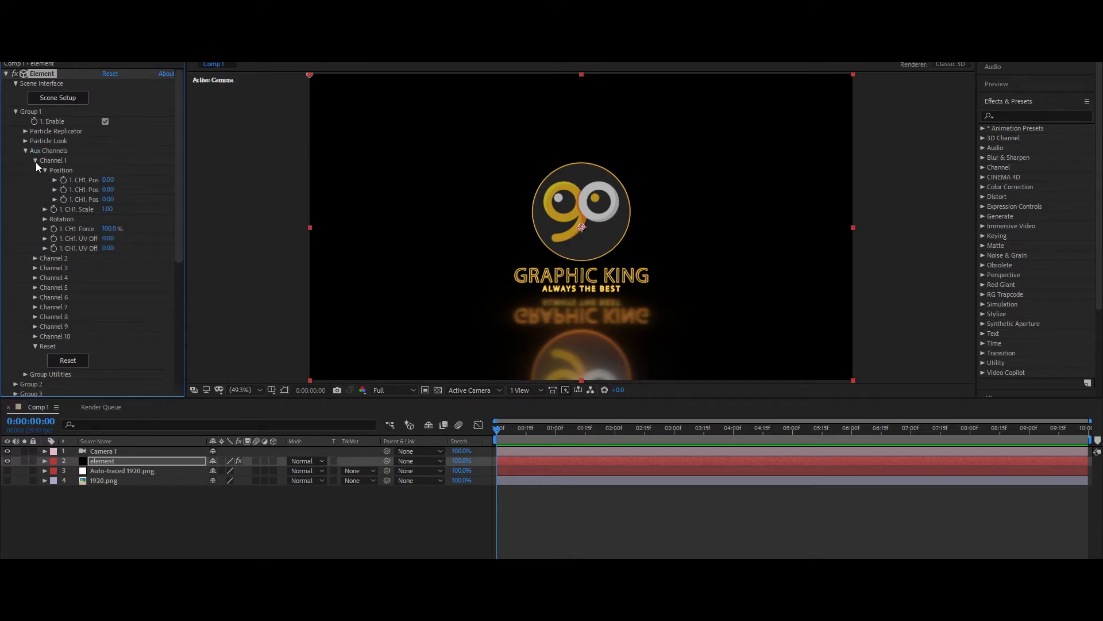
{"action": "left_click", "coordinate": [45, 222]}
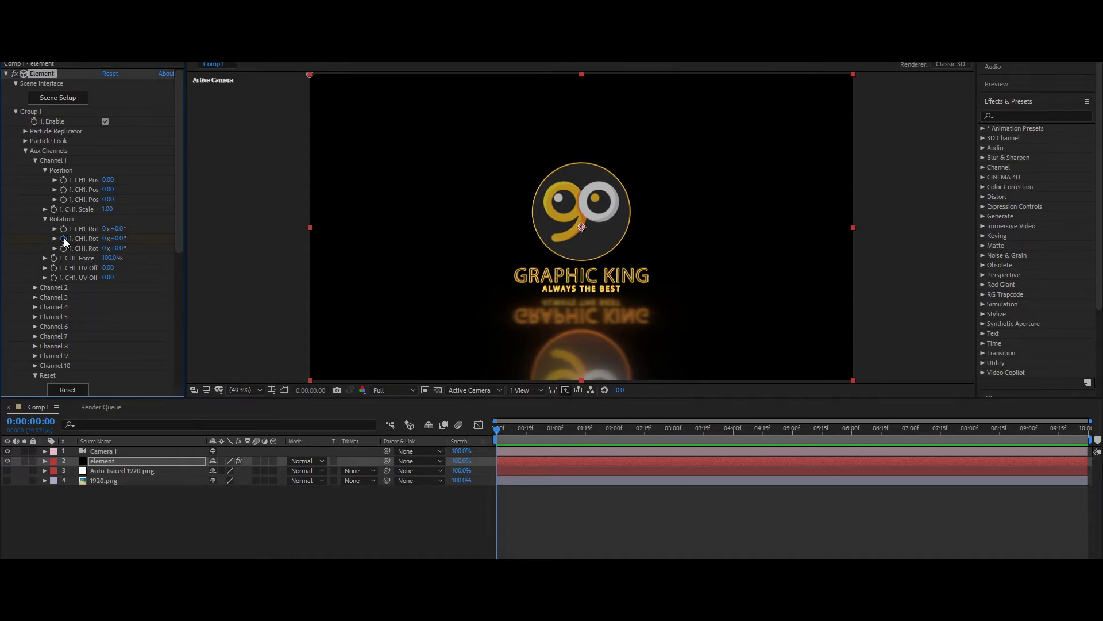
{"action": "left_click_drag", "start_coordinate": [185, 239], "coordinate": [238, 237]}
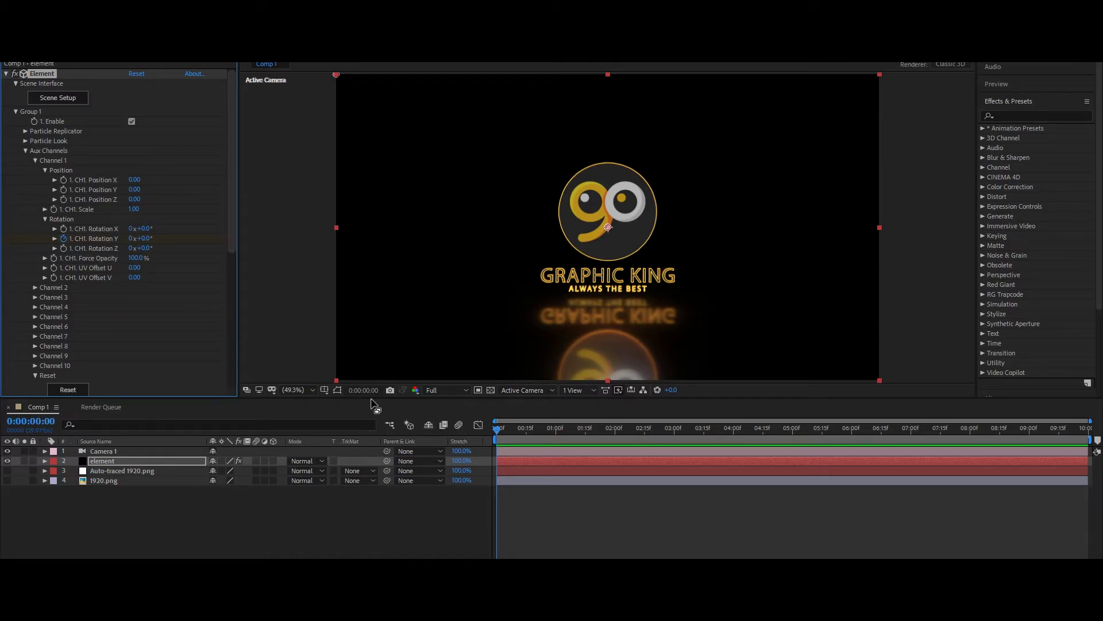
Set aux Channel 1's Rotation Y to 359° at 0:00:09:29 to spin the logo across the whole timeline
{"action": "left_click", "coordinate": [1081, 435]}
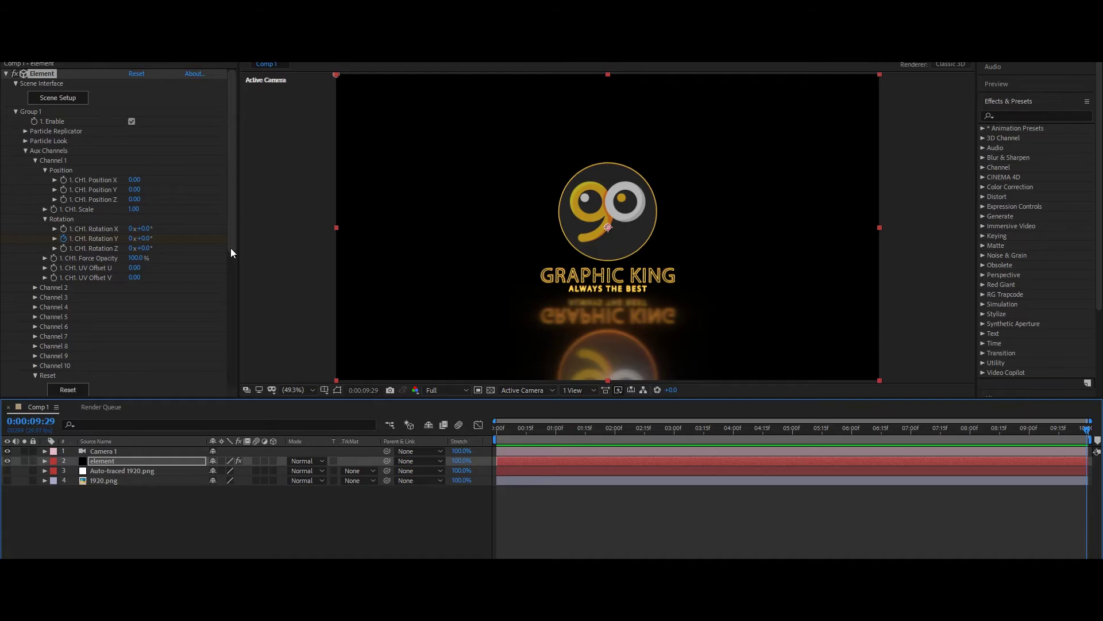
{"action": "left_click", "coordinate": [142, 239]}
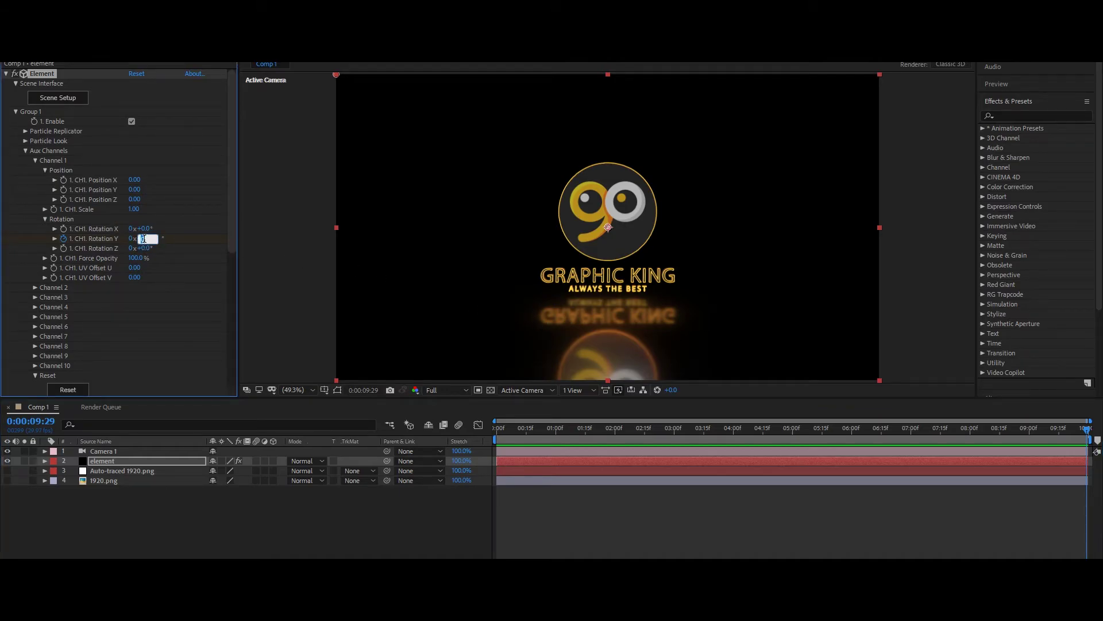
{"action": "key", "text": "Return"}
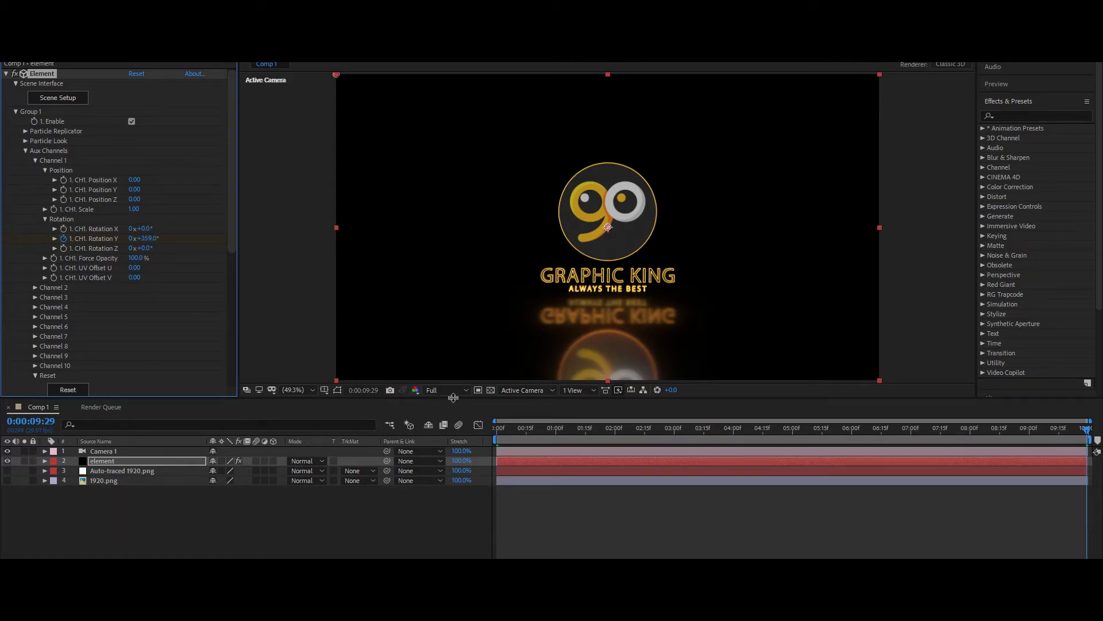
Lower the preview resolution to Quarter and play the rotation animation from the start of the timeline
{"action": "left_click", "coordinate": [466, 391]}
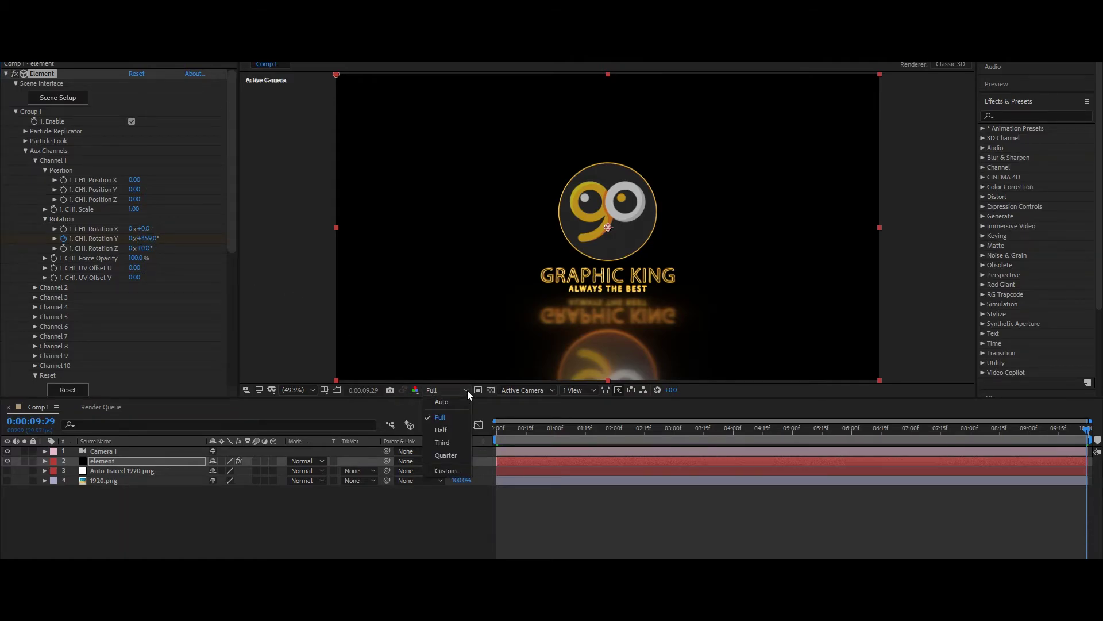
{"action": "left_click", "coordinate": [446, 455]}
{"action": "left_click", "coordinate": [503, 428]}
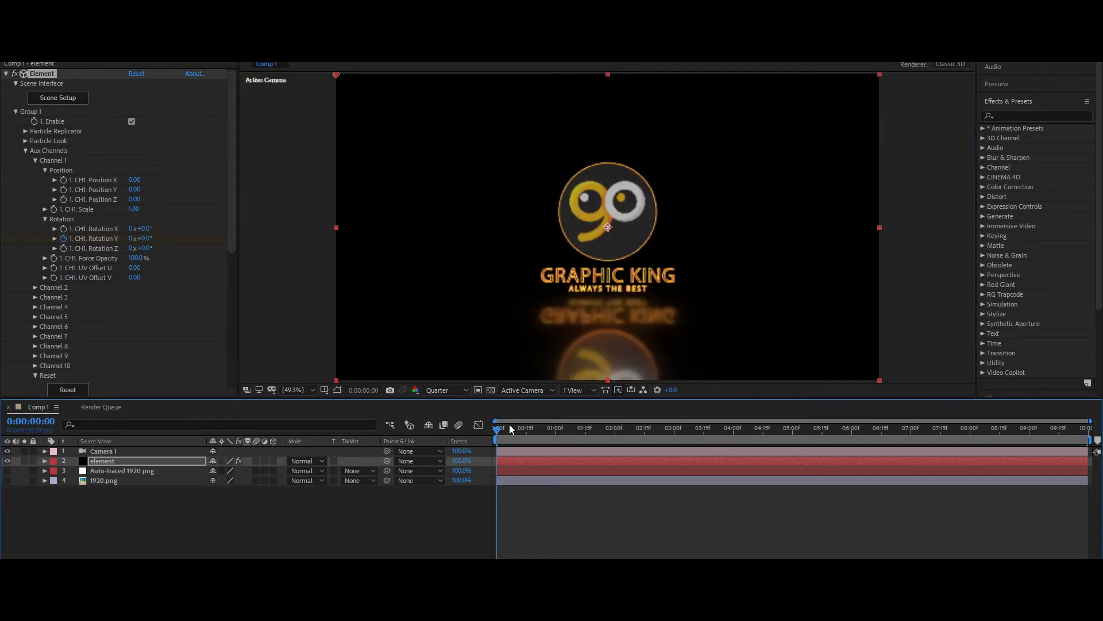
{"action": "key", "text": "space"}
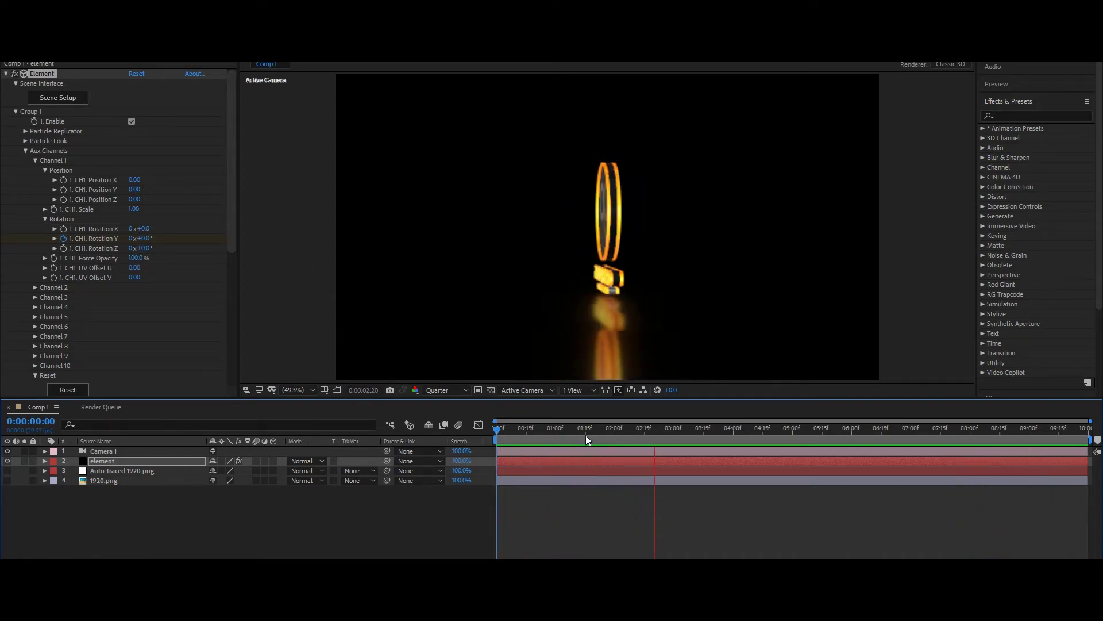
{"action": "key", "text": "space"}
Enable ambient occlusion in Element's render settings and set the SSAO Intensity to 6
{"action": "scroll", "coordinate": [91, 240], "scroll_direction": "down", "scroll_amount": 5}
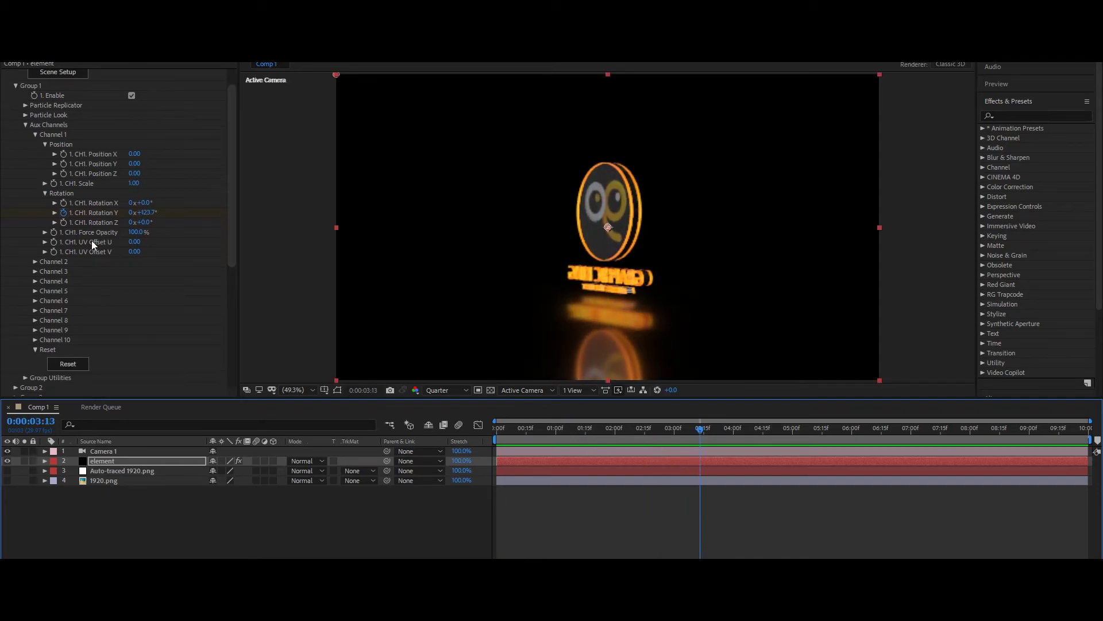
{"action": "scroll", "coordinate": [92, 240], "scroll_direction": "down", "scroll_amount": 6}
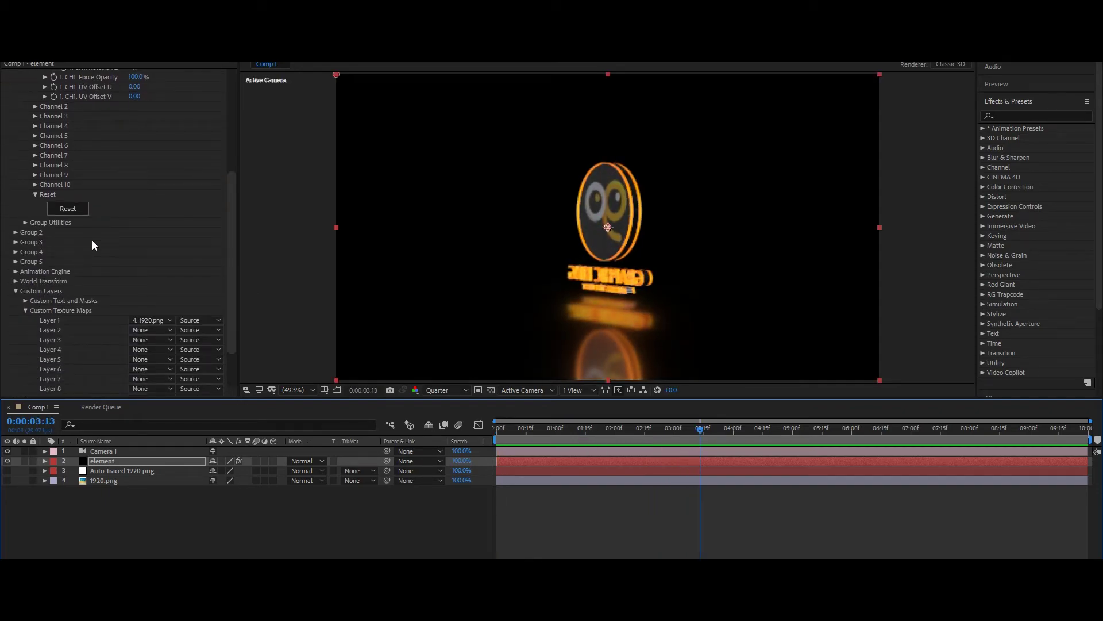
{"action": "left_click", "coordinate": [16, 371]}
{"action": "scroll", "coordinate": [16, 372], "scroll_direction": "down", "scroll_amount": 5}
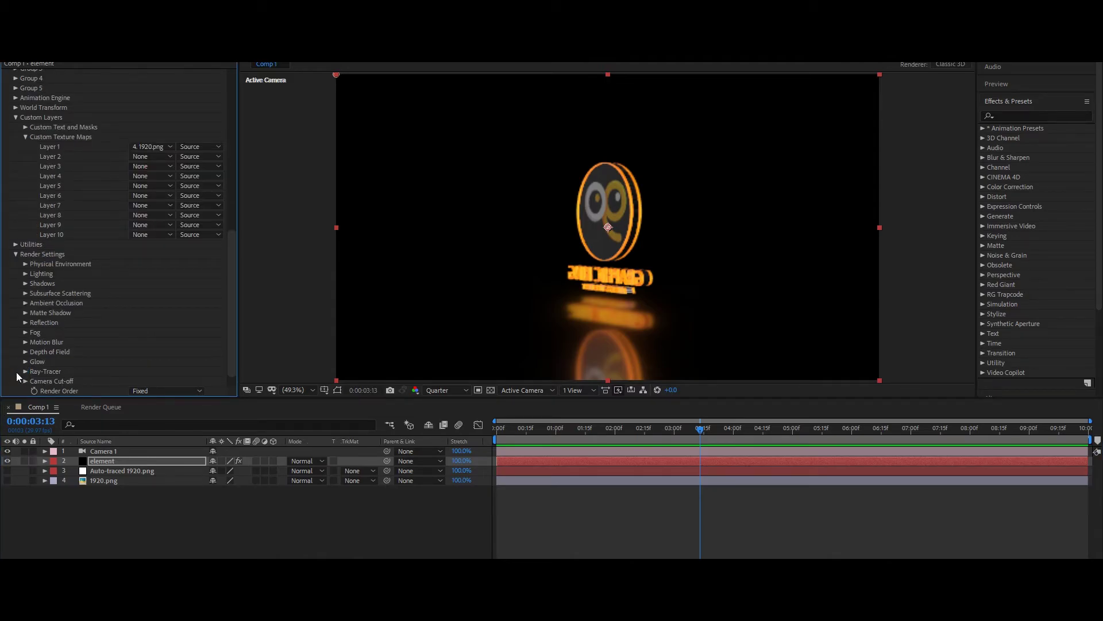
{"action": "left_click", "coordinate": [25, 304]}
{"action": "scroll", "coordinate": [89, 295], "scroll_direction": "down", "scroll_amount": 2}
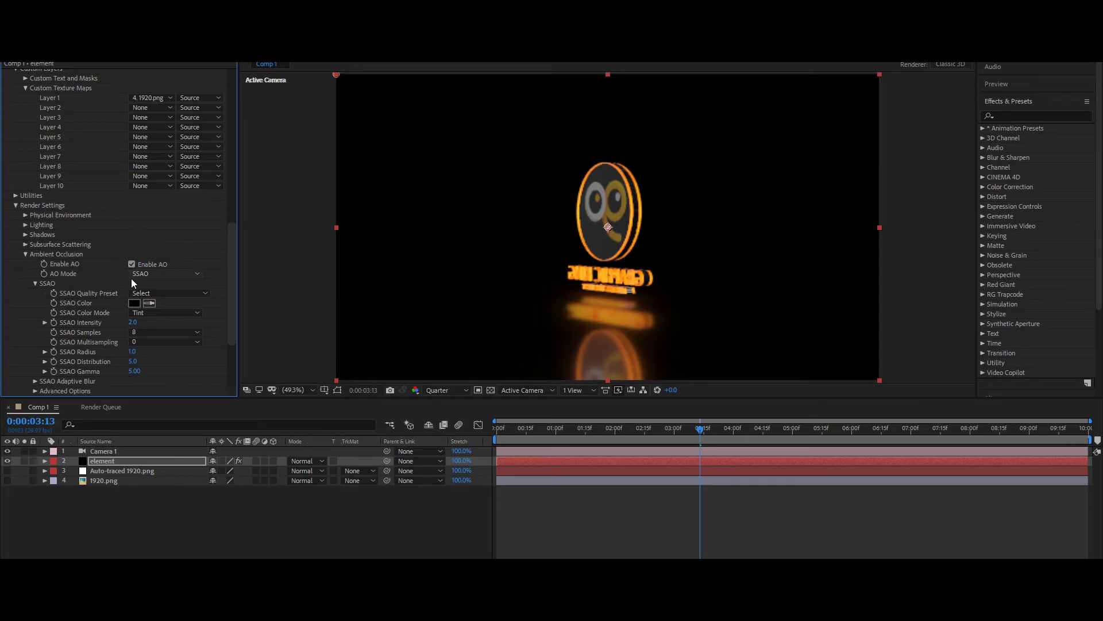
{"action": "left_click", "coordinate": [133, 324]}
{"action": "type", "text": "6"}
{"action": "key", "text": "Return"}
{"action": "left_click", "coordinate": [26, 254]}
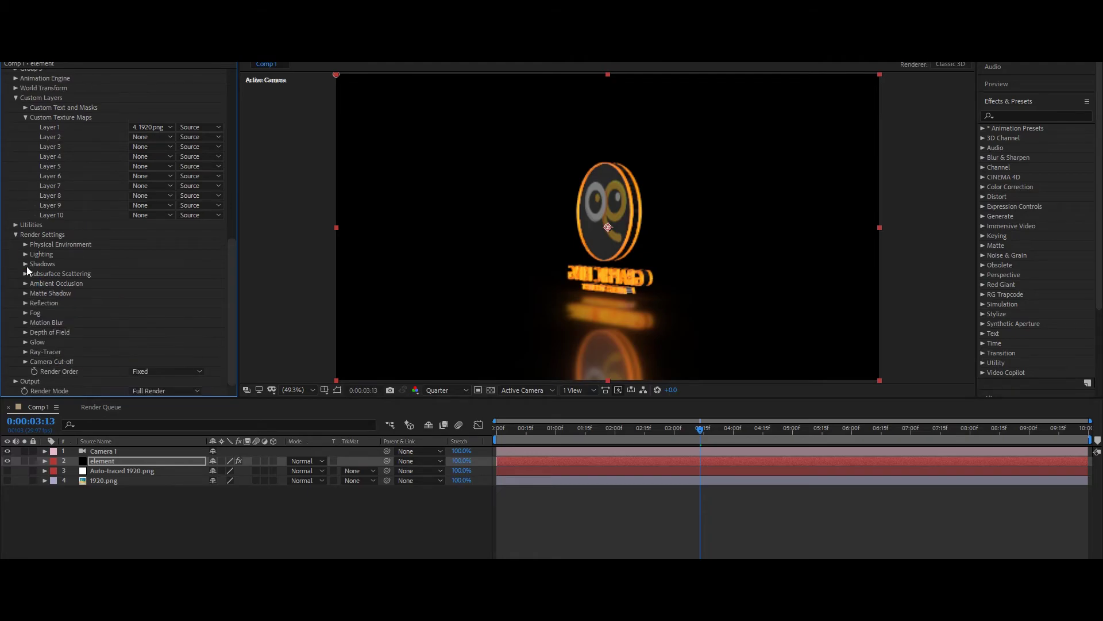
Enable Glow in Element's render settings, set the Glow Intensity to 5, and preview the effect
{"action": "left_click", "coordinate": [26, 342]}
{"action": "scroll", "coordinate": [118, 333], "scroll_direction": "down", "scroll_amount": 4}
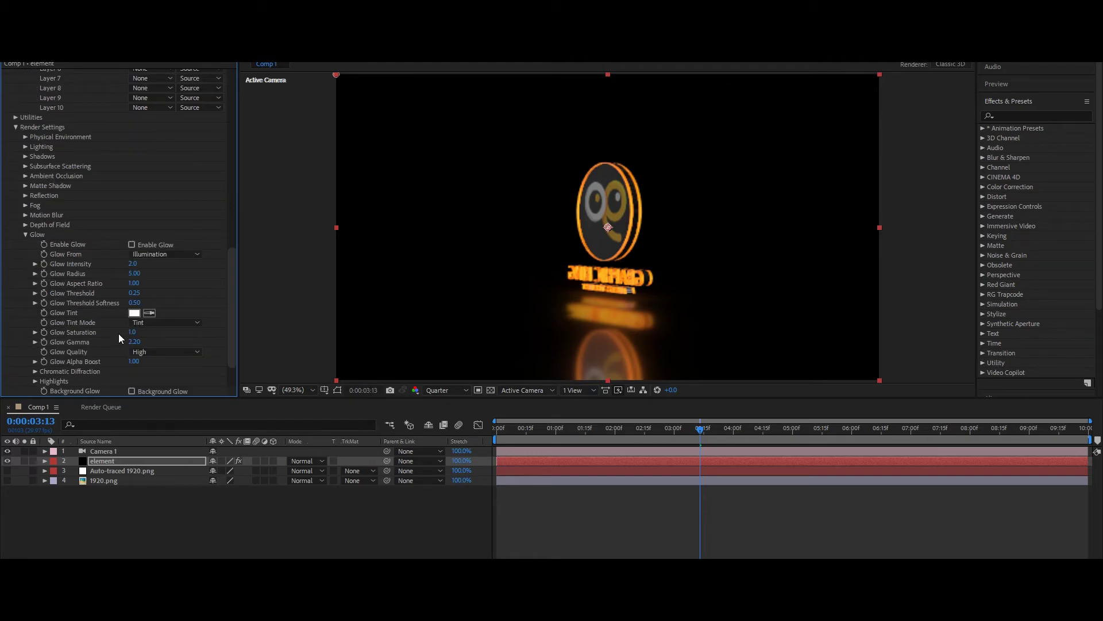
{"action": "left_click", "coordinate": [132, 245]}
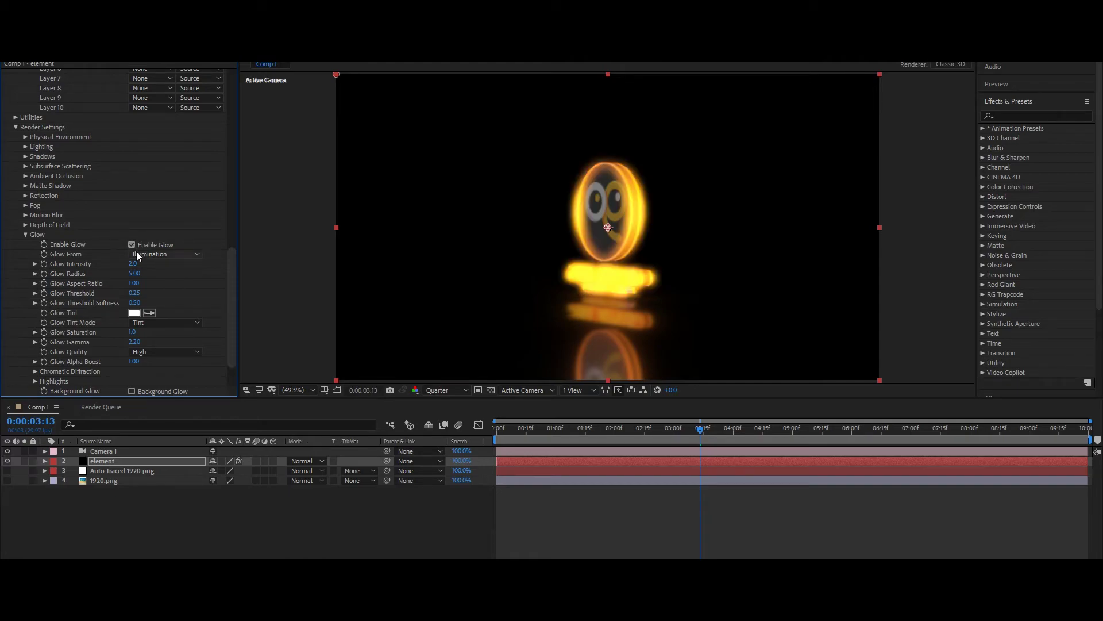
{"action": "left_click", "coordinate": [134, 264]}
{"action": "type", "text": "5"}
{"action": "key", "text": "Return"}
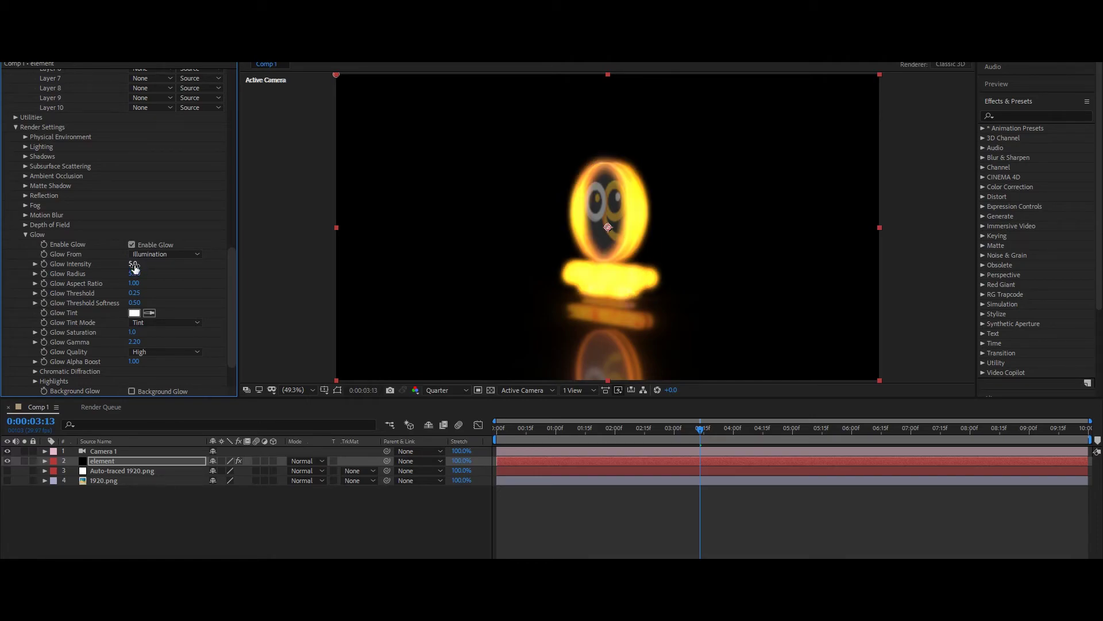
{"action": "key", "text": "space"}
{"action": "key", "text": "space"}
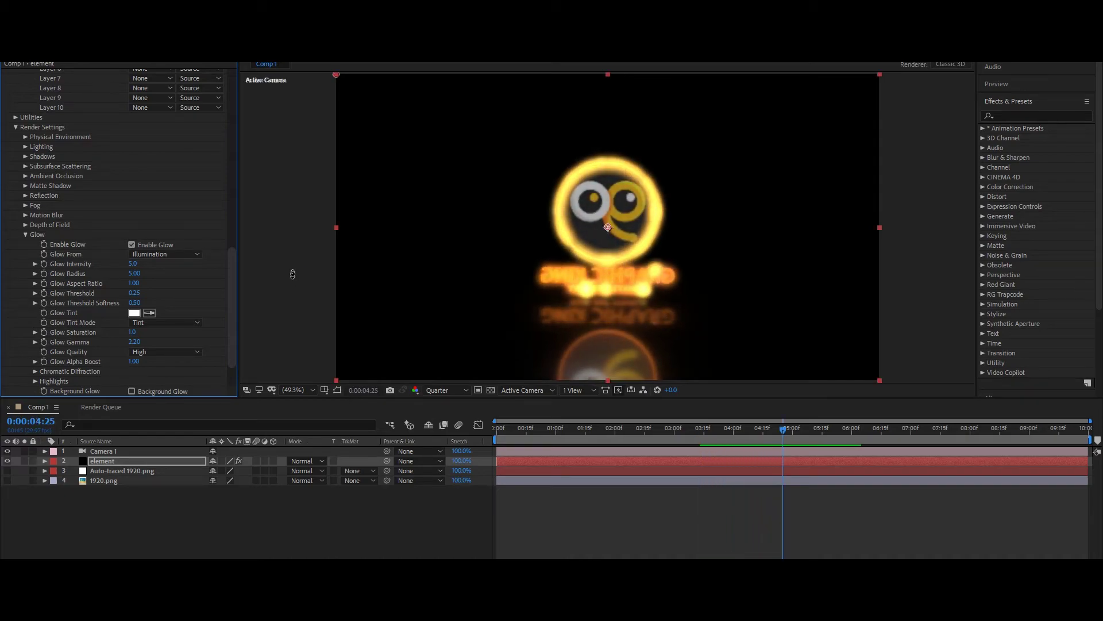
Set the Glow Intensity to 2 and disable Element's Glow
{"action": "left_click", "coordinate": [134, 263]}
{"action": "type", "text": "2"}
{"action": "key", "text": "Return"}
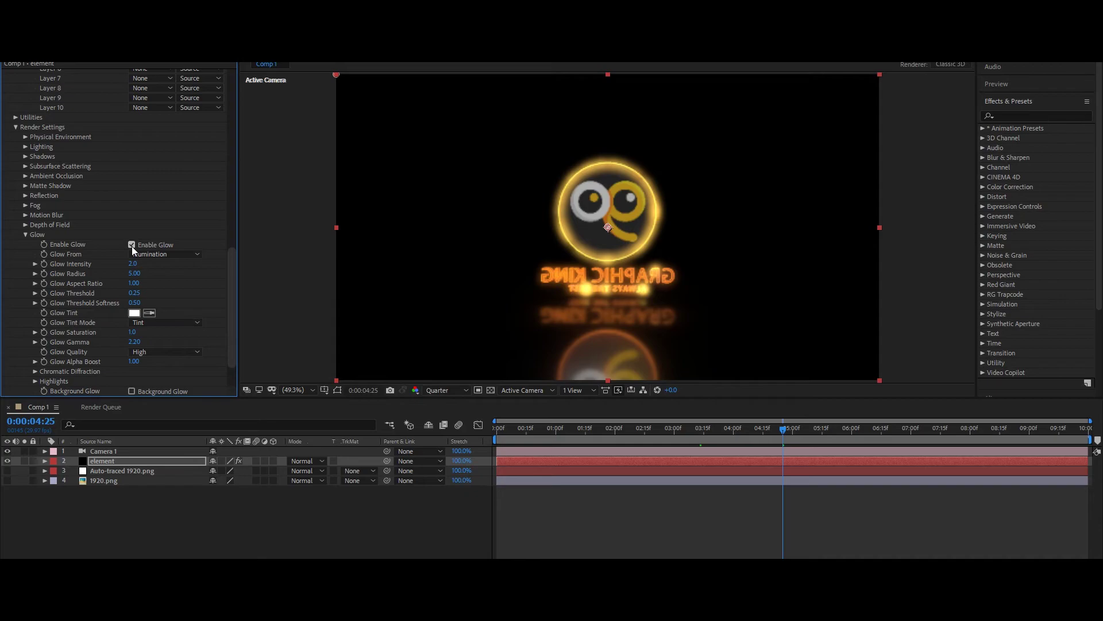
{"action": "left_click", "coordinate": [132, 245]}
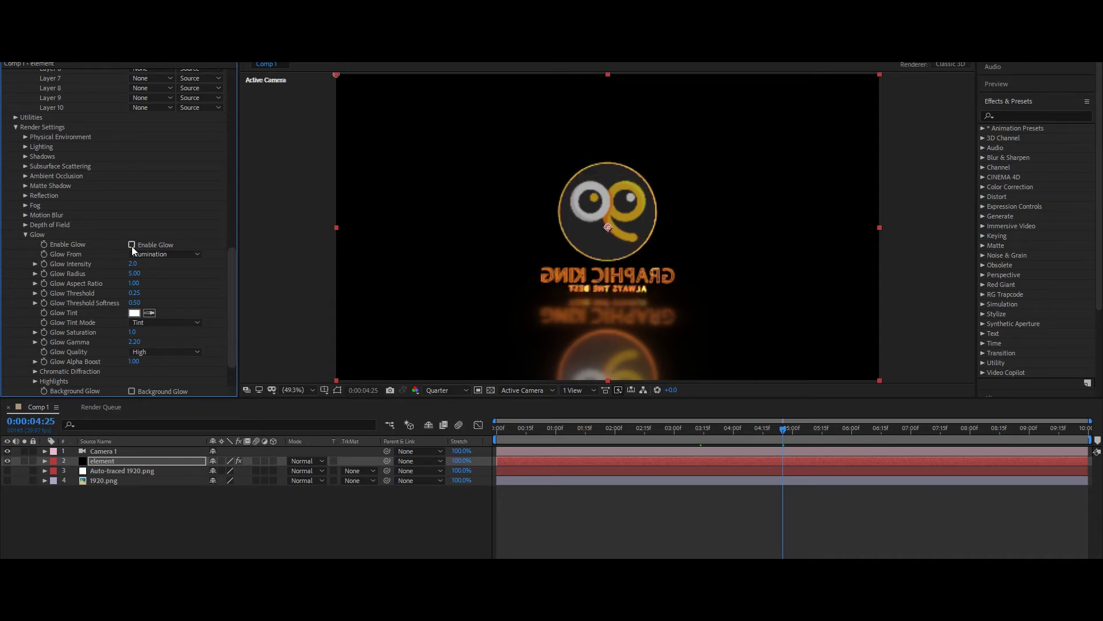
Compare the logo with Element's Glow on and off, then preview the rotation with Glow disabled
{"action": "left_click", "coordinate": [131, 244]}
{"action": "left_click", "coordinate": [132, 245]}
{"action": "key", "text": "space"}
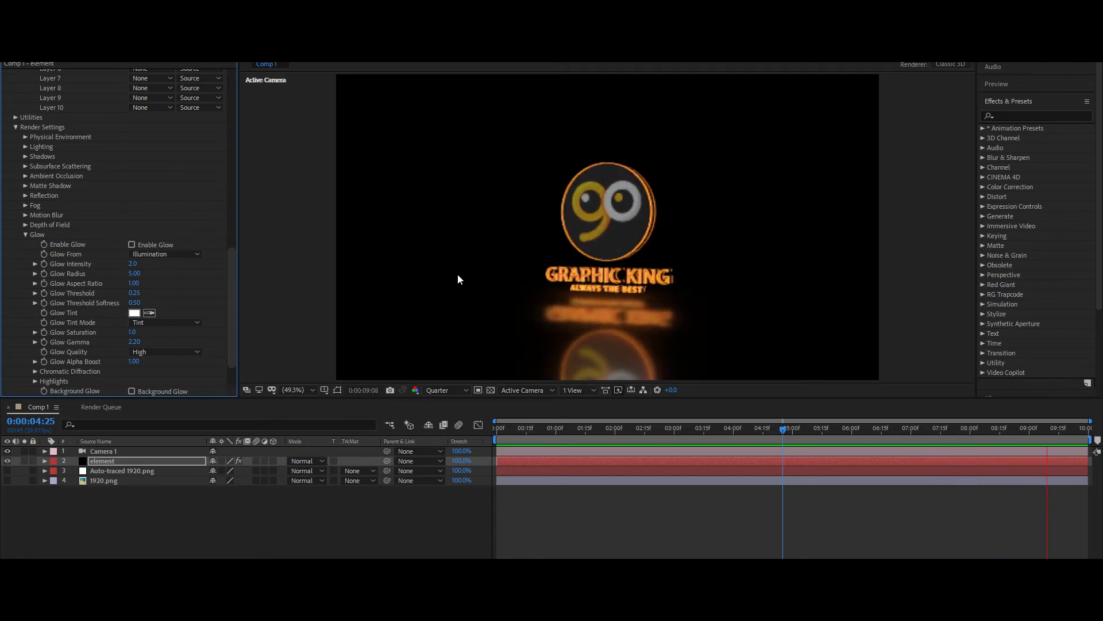
{"action": "key", "text": "space"}
At 0:00:02:06, open Element's Scene Setup and set the extrusion's Bright_Light Bevel Size to 1.00
{"action": "left_click_drag", "start_coordinate": [512, 430], "coordinate": [627, 434]}
{"action": "scroll", "coordinate": [138, 200], "scroll_direction": "up", "scroll_amount": 3}
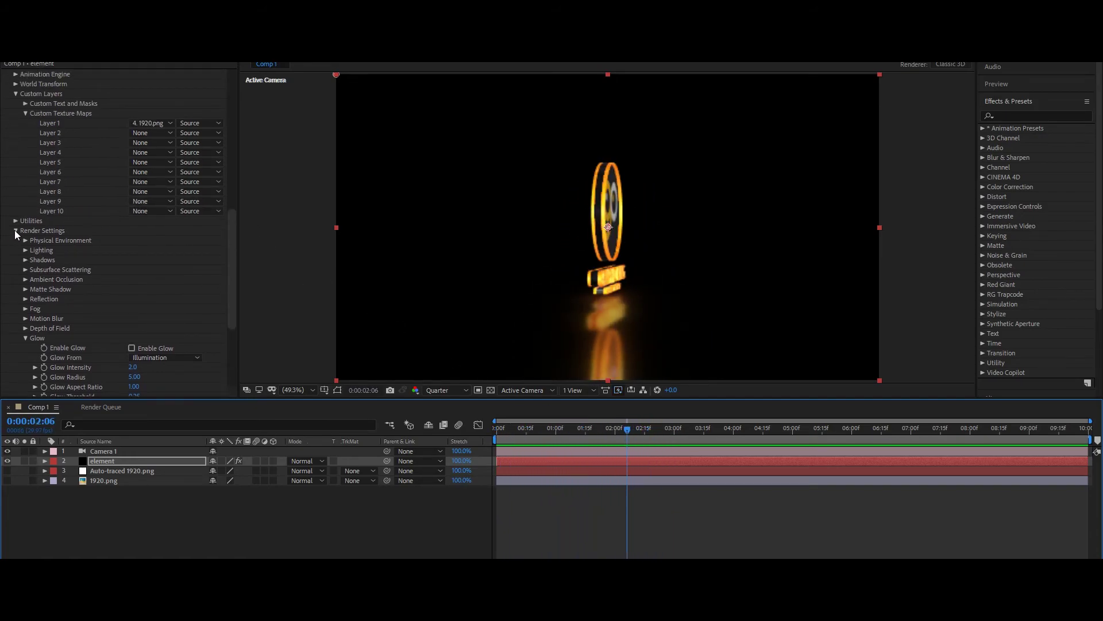
{"action": "scroll", "coordinate": [15, 230], "scroll_direction": "up", "scroll_amount": 7}
{"action": "scroll", "coordinate": [148, 180], "scroll_direction": "up", "scroll_amount": 4}
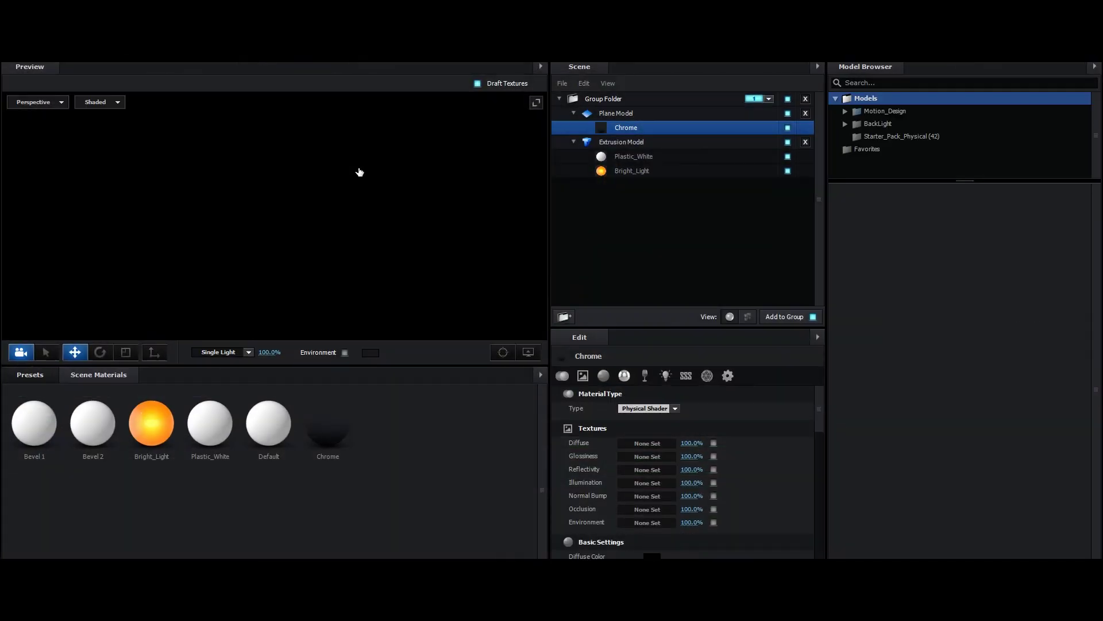
{"action": "left_click", "coordinate": [629, 170]}
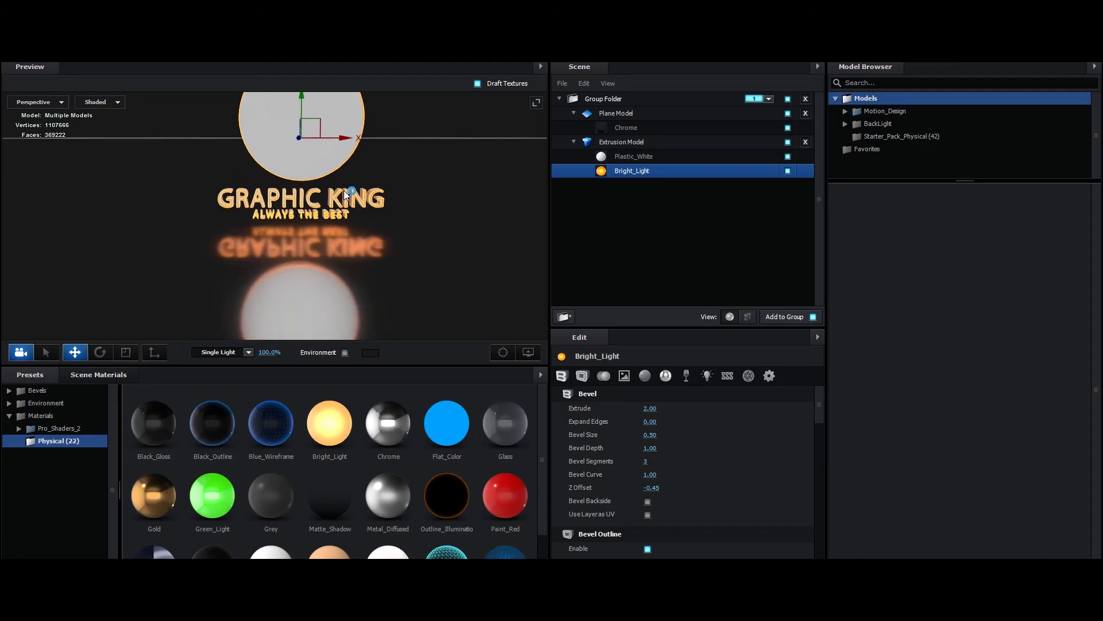
{"action": "left_click_drag", "start_coordinate": [425, 204], "coordinate": [399, 236]}
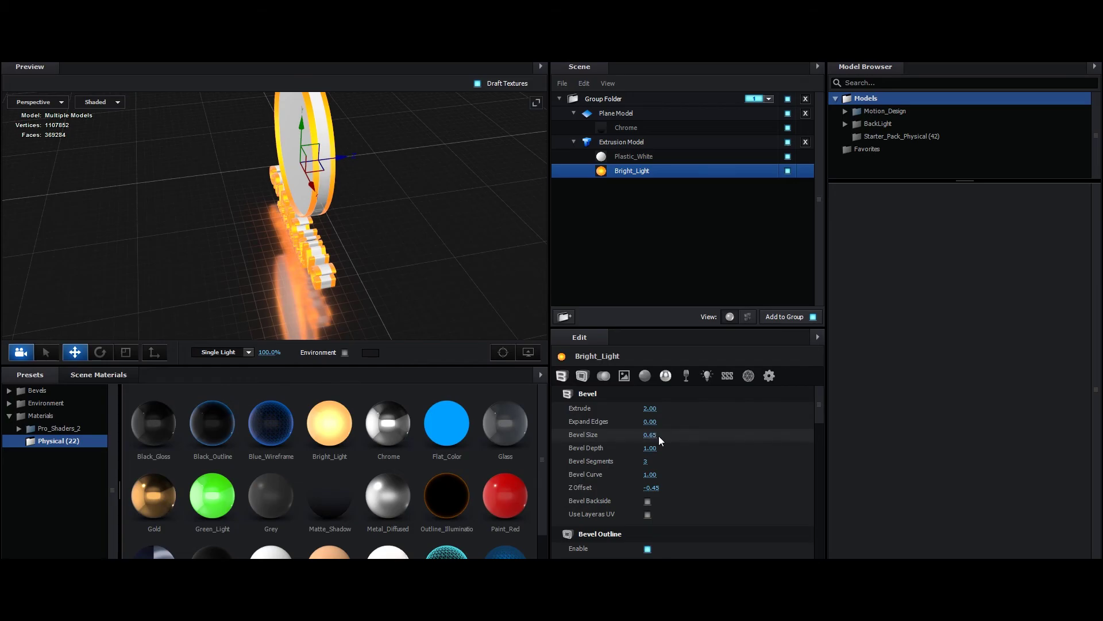
{"action": "left_click", "coordinate": [658, 435]}
{"action": "type", "text": "1"}
{"action": "key", "text": "Return"}
Set the Extrude value of the Bright_Light bevel to 1.50 and inspect the logo's side
{"action": "left_click_drag", "start_coordinate": [422, 332], "coordinate": [219, 215]}
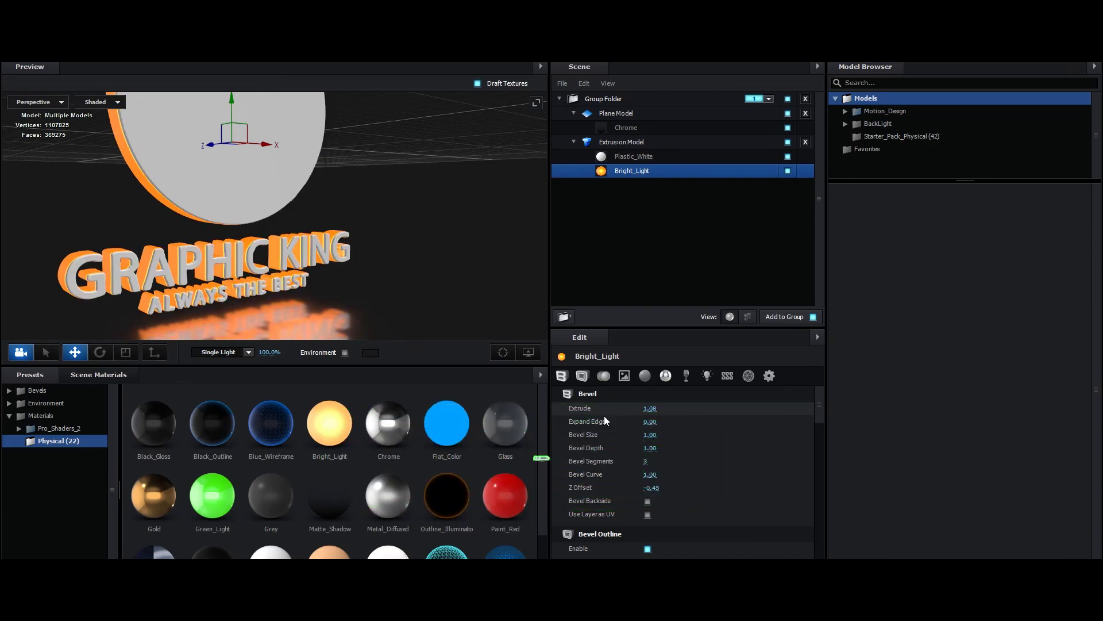
{"action": "left_click_drag", "start_coordinate": [298, 282], "coordinate": [354, 290]}
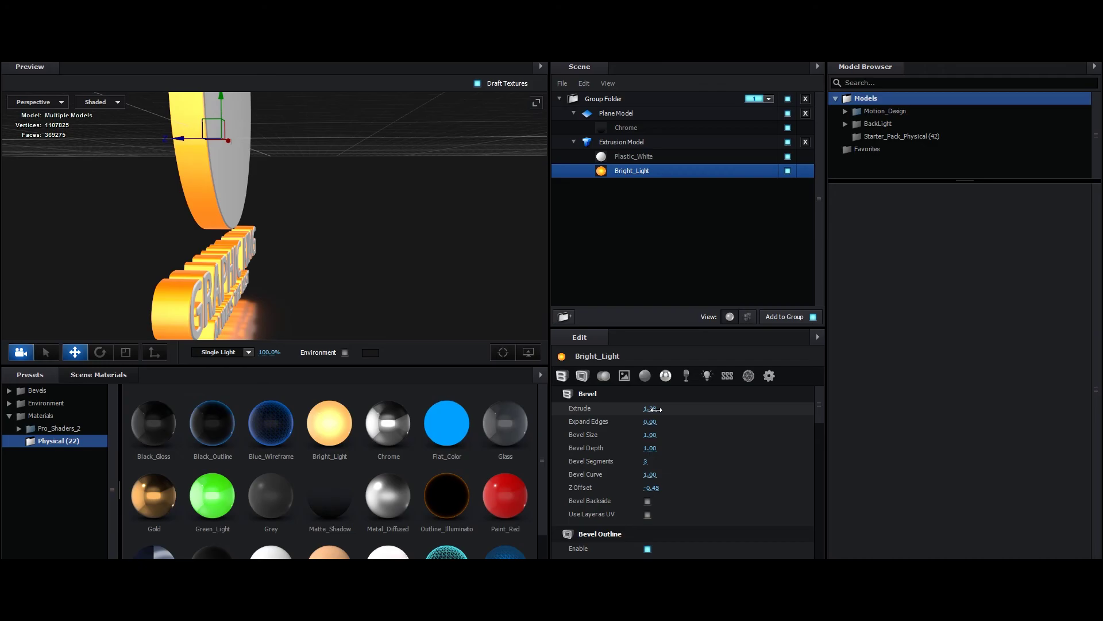
{"action": "left_click_drag", "start_coordinate": [657, 410], "coordinate": [664, 409]}
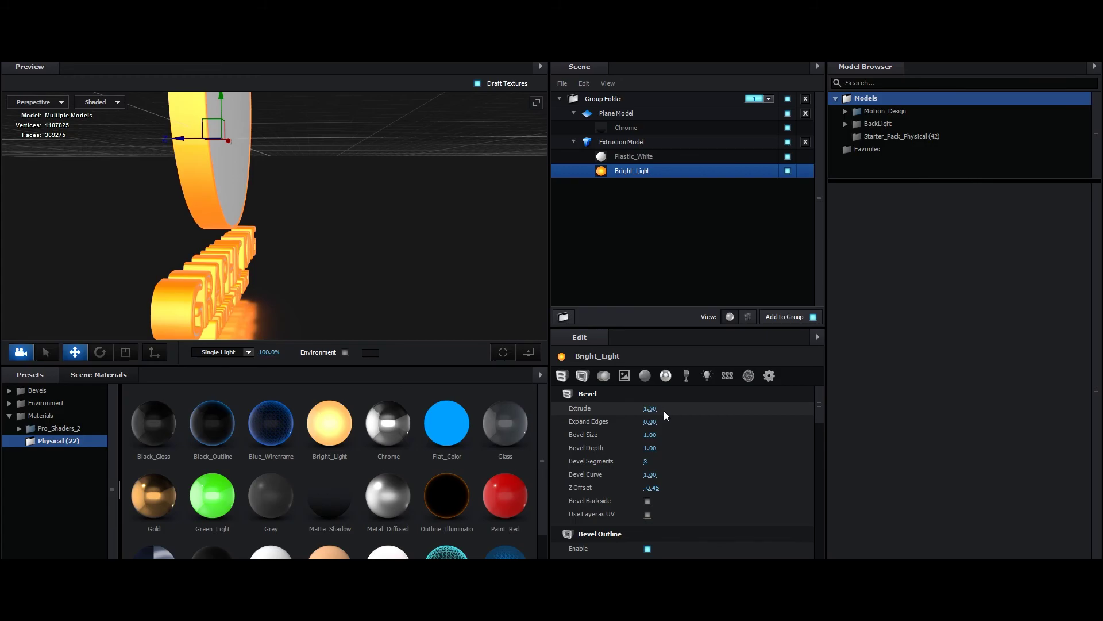
{"action": "left_click_drag", "start_coordinate": [322, 276], "coordinate": [205, 295]}
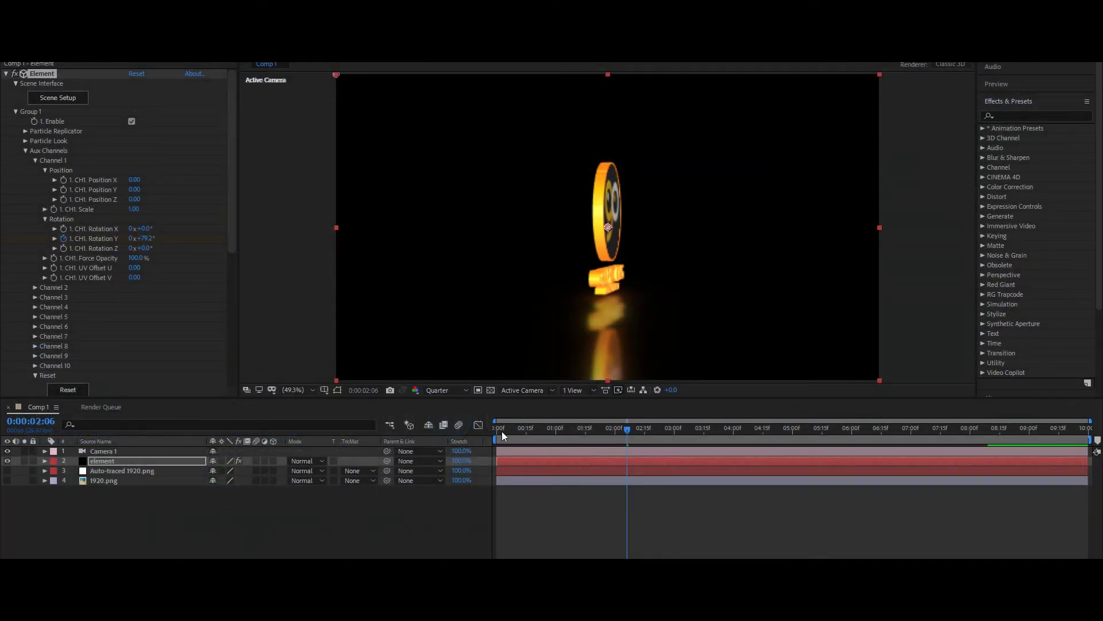
Return to the start of the timeline and preview the rotation with the changed bevel
{"action": "left_click_drag", "start_coordinate": [501, 431], "coordinate": [487, 430]}
{"action": "key", "text": "space"}
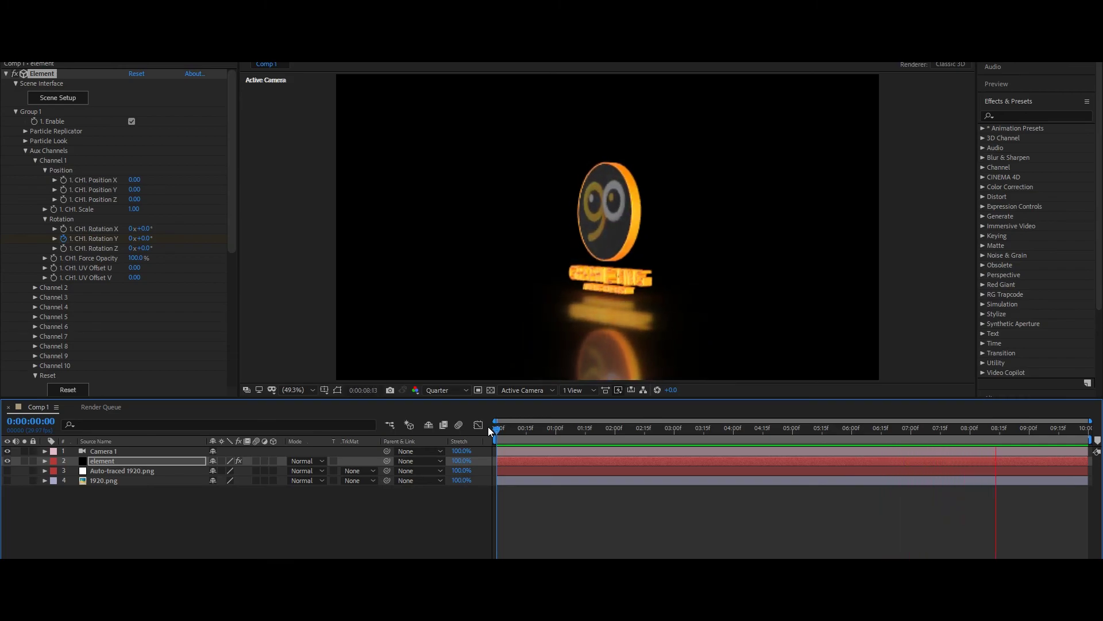
{"action": "key", "text": "space"}
Apply the Studio_blurred preset from V1_Environment in Element's Scene Setup and preview the rotation
{"action": "left_click", "coordinate": [59, 98]}
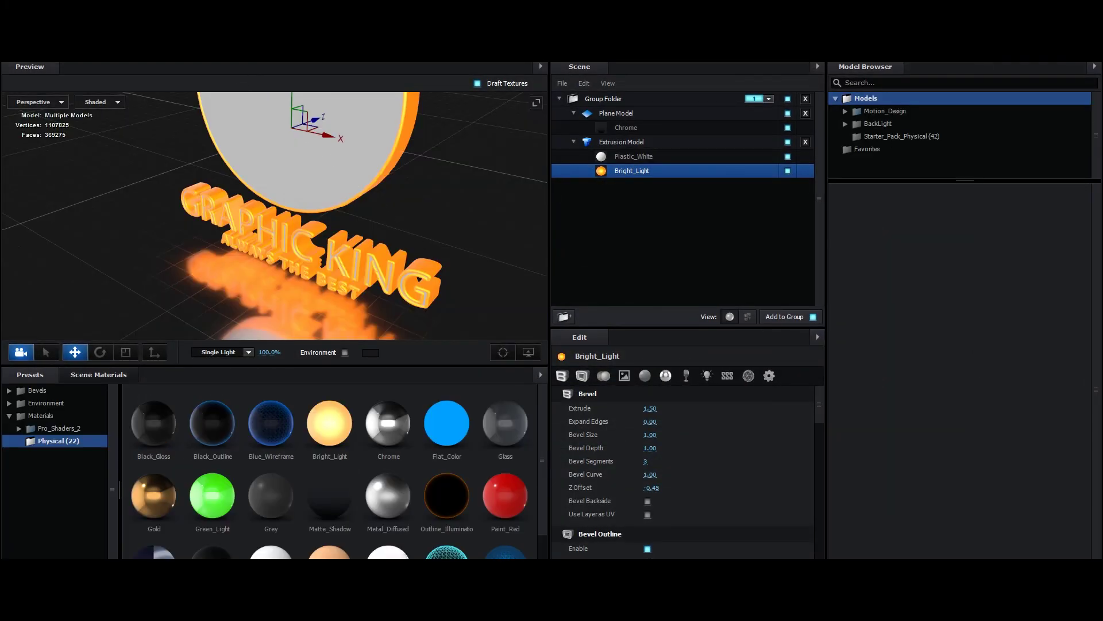
{"action": "left_click", "coordinate": [47, 403]}
{"action": "left_click", "coordinate": [61, 441]}
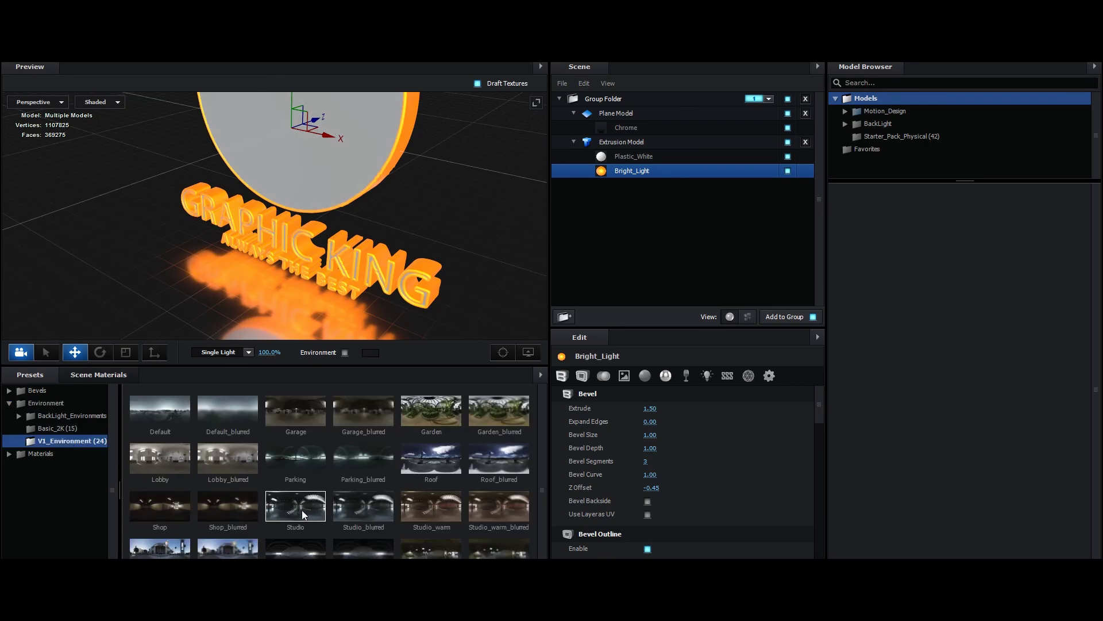
{"action": "left_click", "coordinate": [377, 512]}
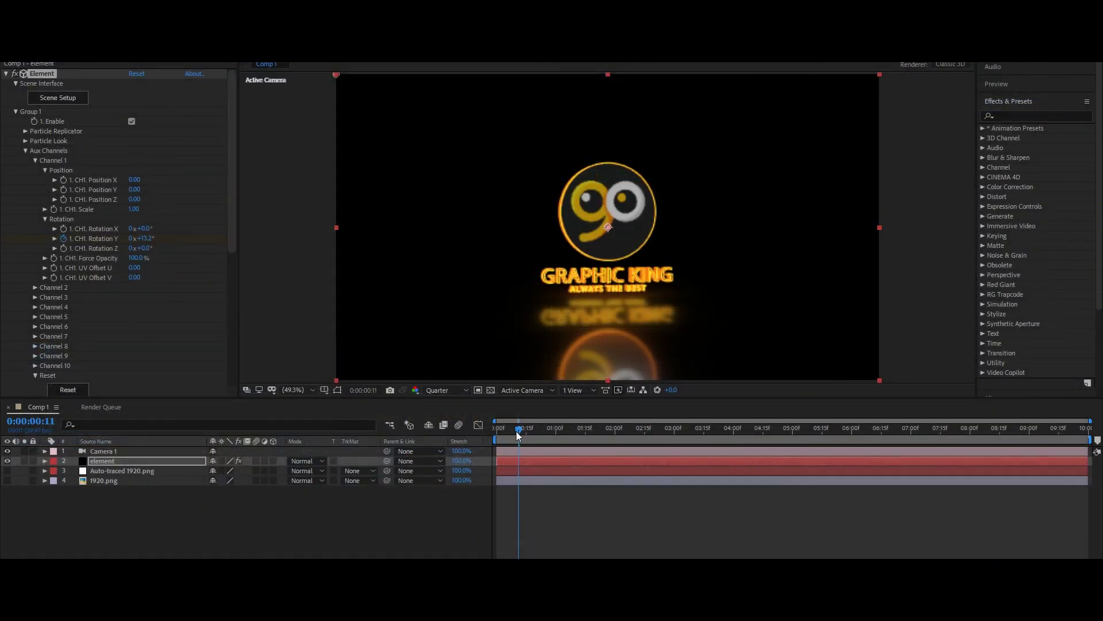
{"action": "left_click_drag", "start_coordinate": [516, 431], "coordinate": [543, 433]}
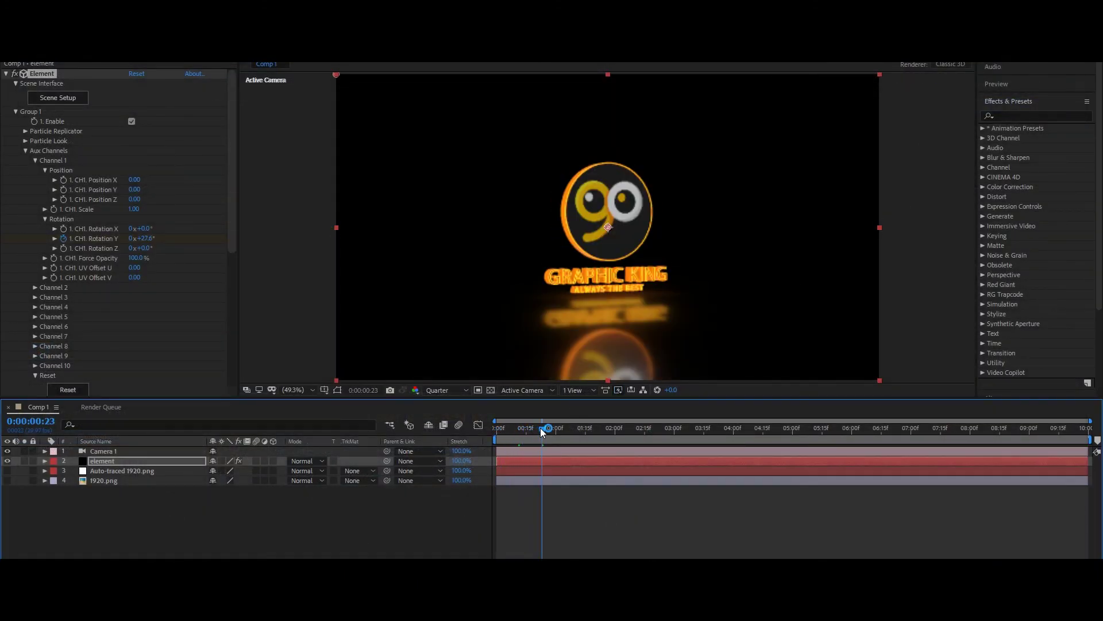
{"action": "key", "text": "space"}
Replace the scene environment with BackLight_2K_01 from the BackLight_2K presets and preview the rotation from 0:00:02:01
{"action": "left_click", "coordinate": [56, 101]}
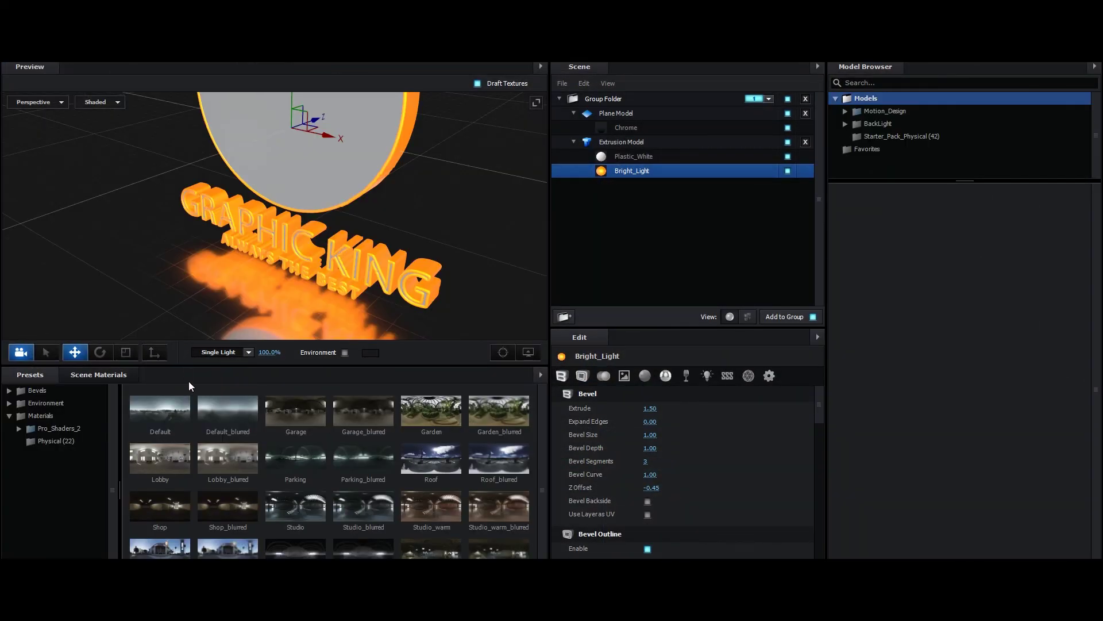
{"action": "left_click", "coordinate": [35, 404]}
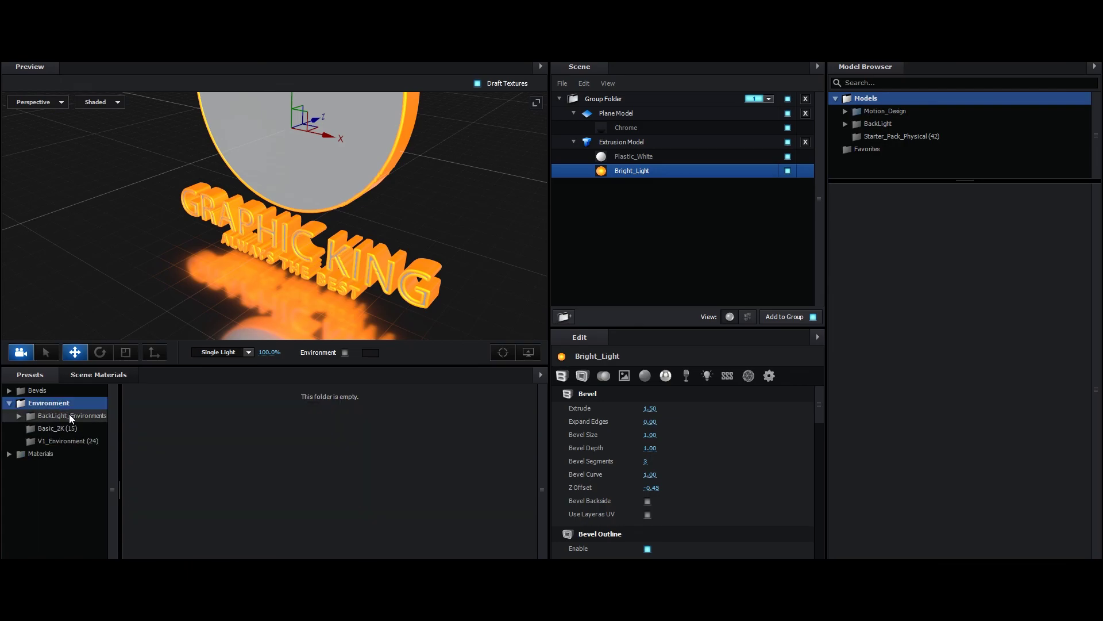
{"action": "left_click", "coordinate": [68, 431]}
{"action": "left_click", "coordinate": [71, 438]}
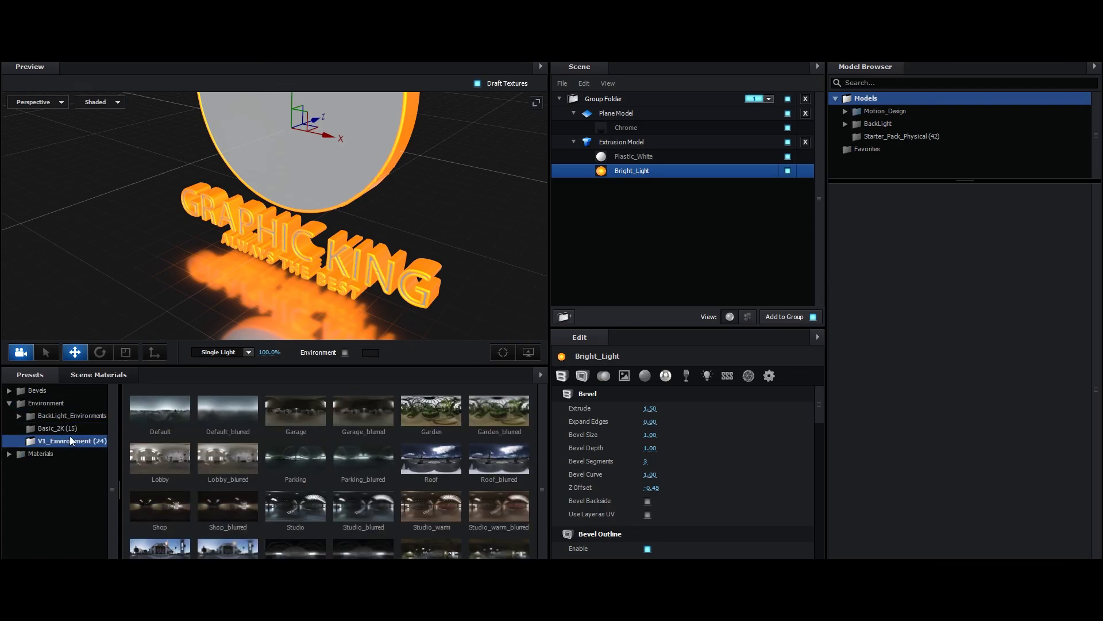
{"action": "left_click", "coordinate": [70, 415]}
{"action": "left_click", "coordinate": [67, 428]}
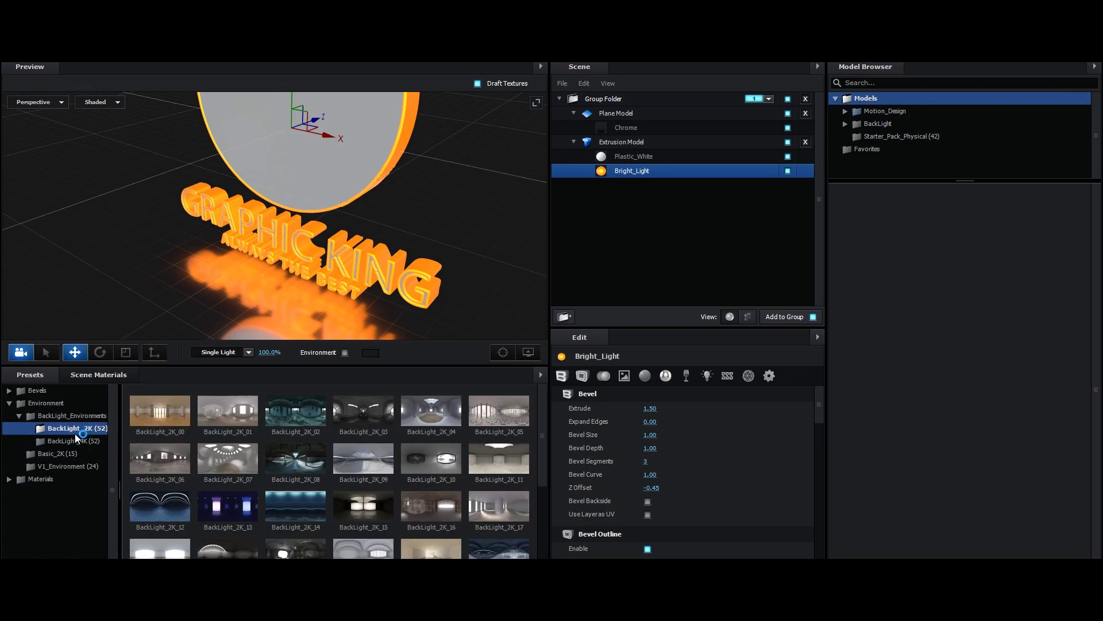
{"action": "left_click", "coordinate": [160, 412]}
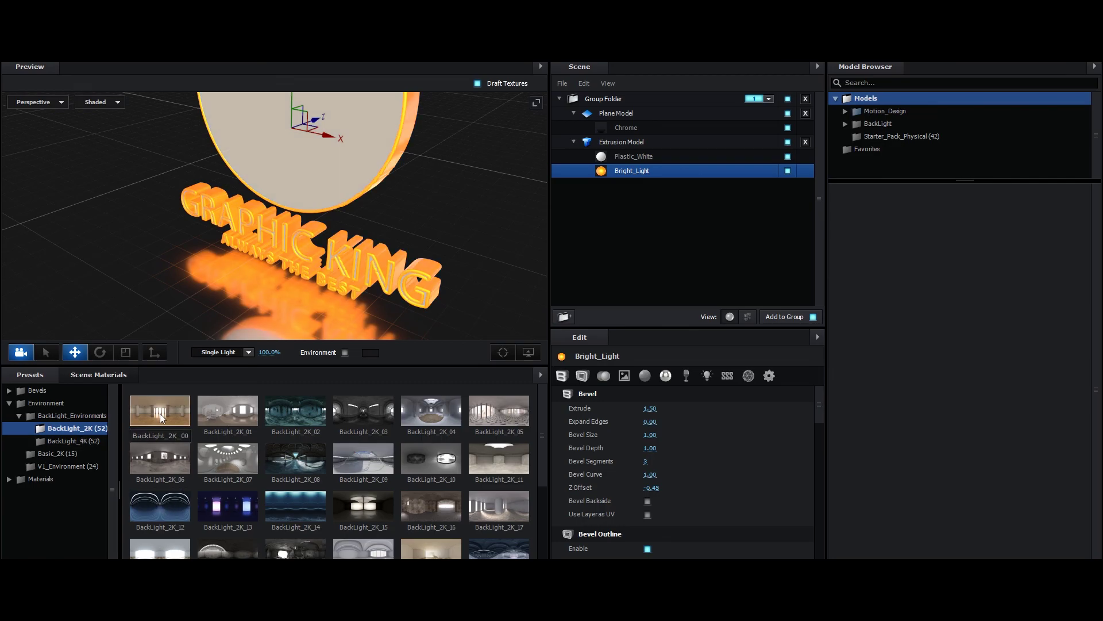
{"action": "left_click", "coordinate": [234, 418]}
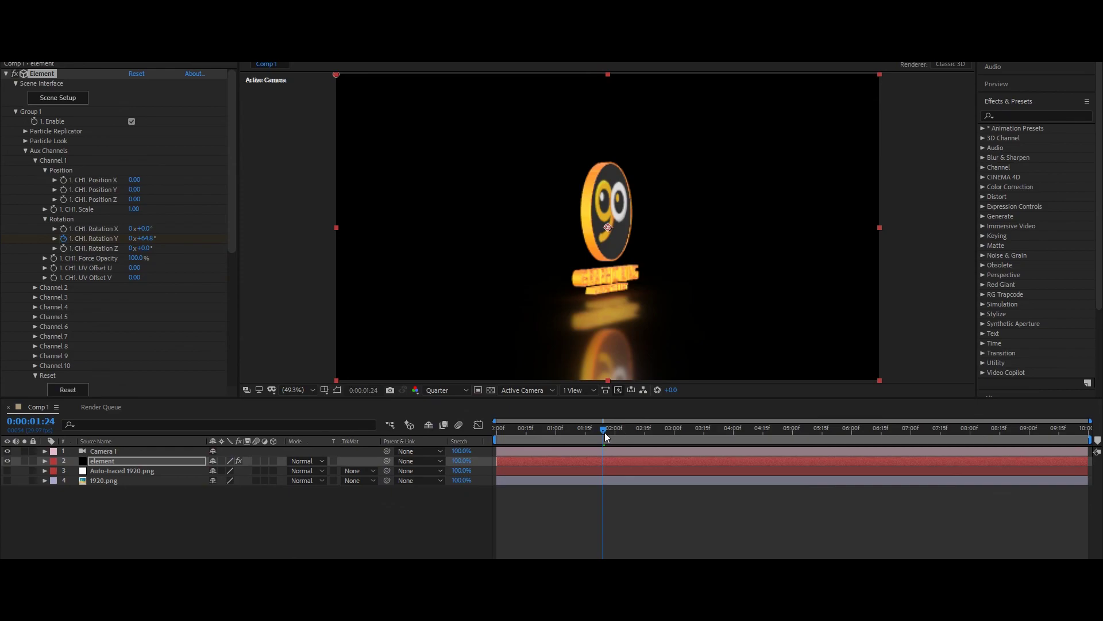
{"action": "left_click_drag", "start_coordinate": [606, 436], "coordinate": [618, 432]}
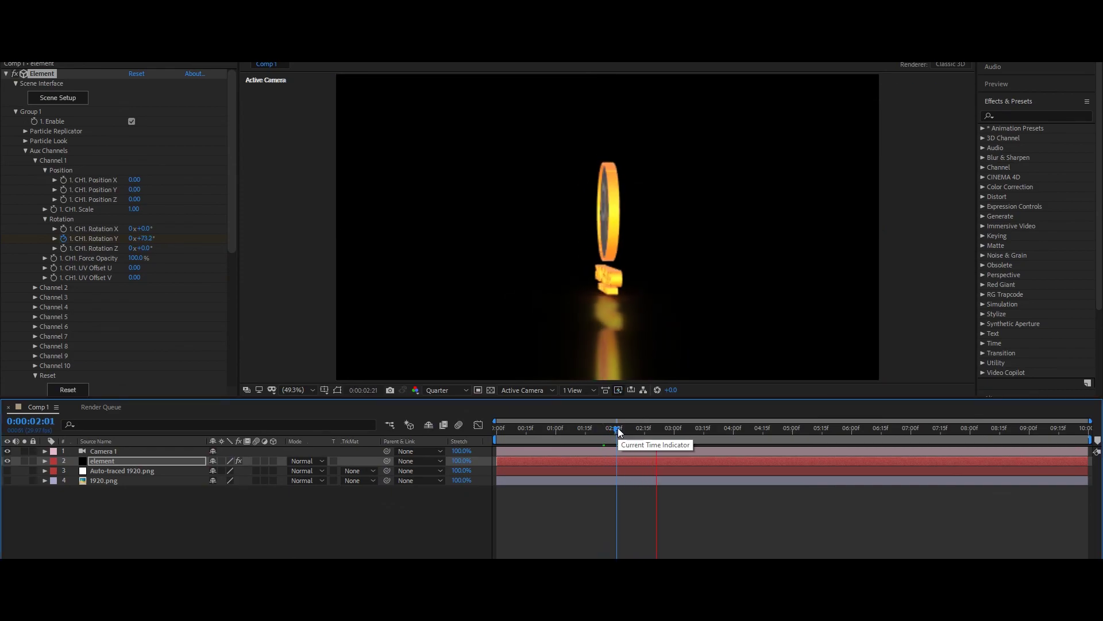